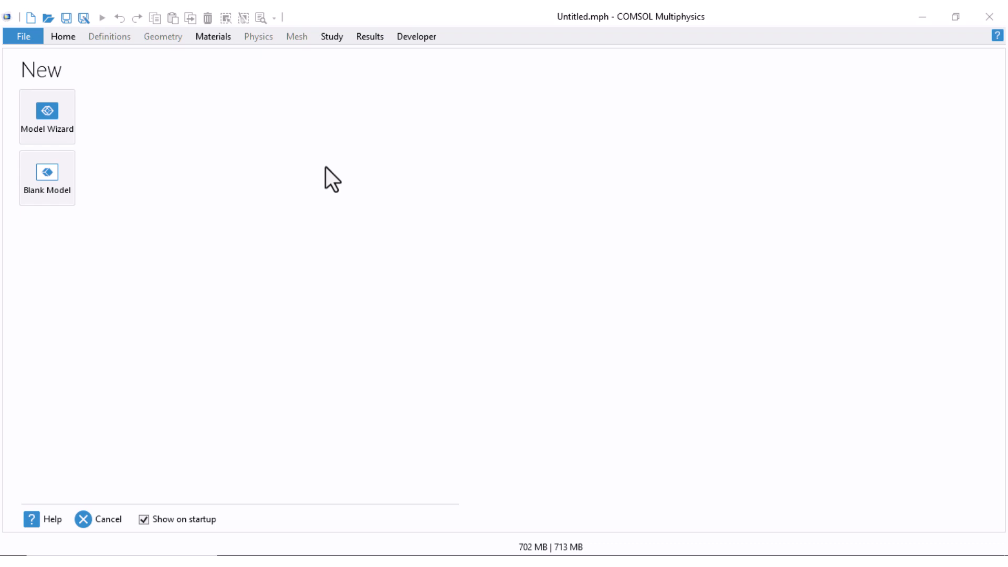
Start a 2D model with the Model Wizard and add the AC/DC Magnetic Fields (mf) physics interface
{"action": "left_click", "coordinate": [52, 120]}
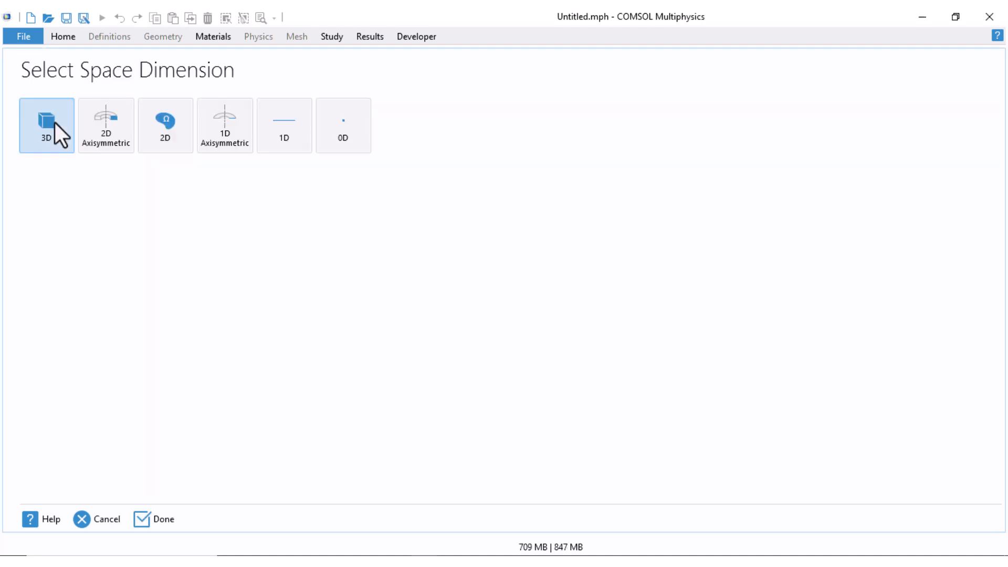
{"action": "left_click", "coordinate": [161, 136]}
{"action": "left_click", "coordinate": [29, 138]}
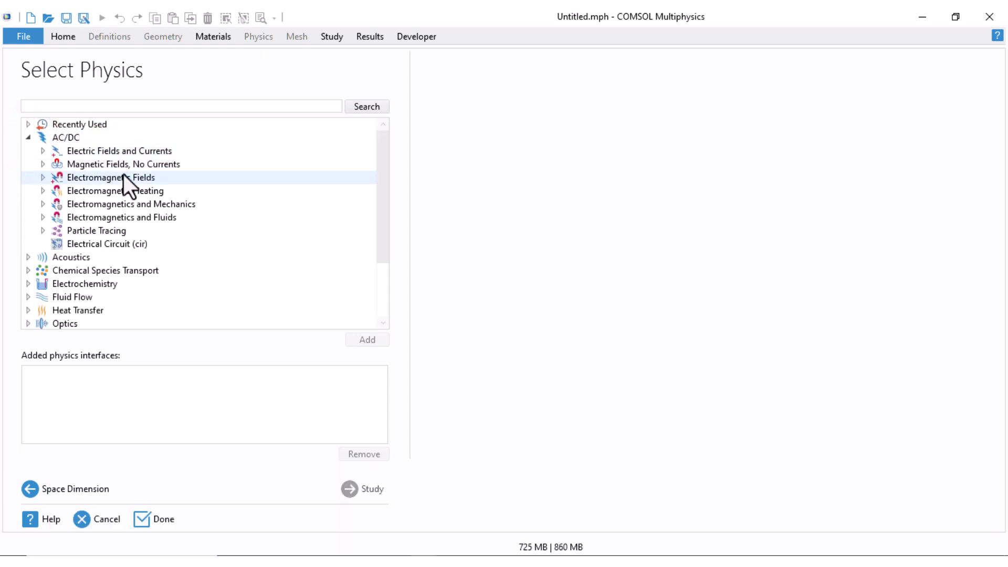
{"action": "left_click", "coordinate": [43, 179]}
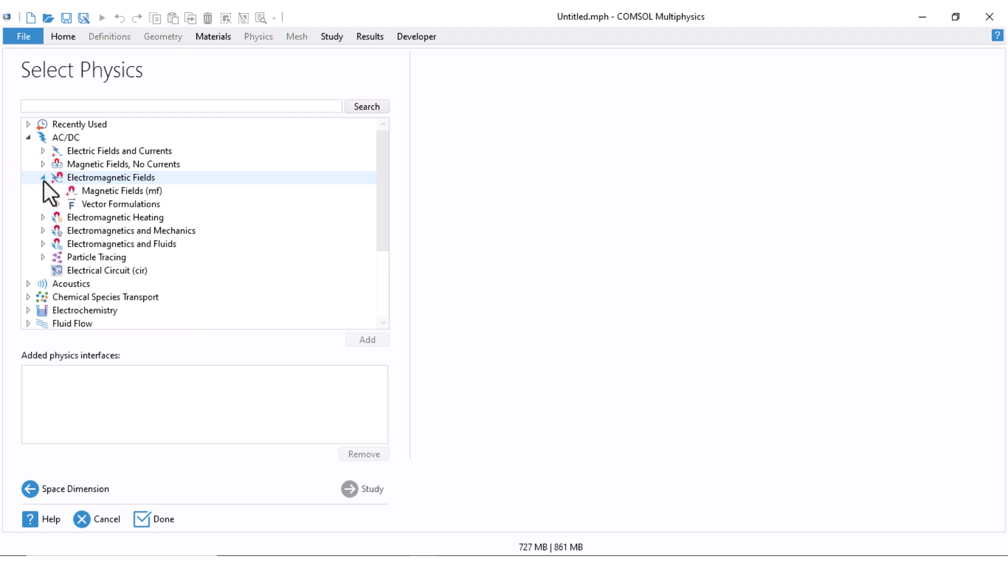
{"action": "left_click", "coordinate": [119, 192]}
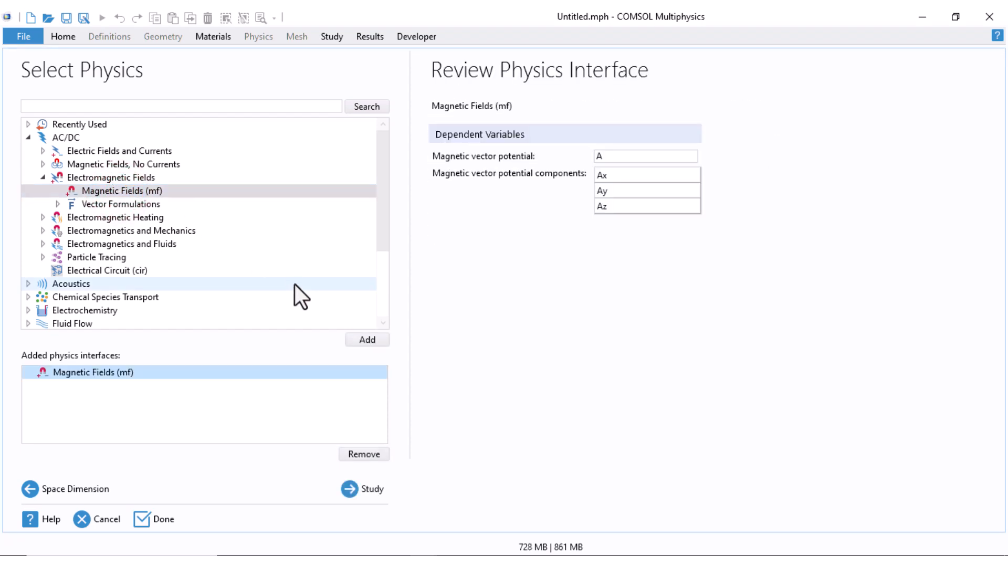
Choose a Frequency Domain study for the model and finish the wizard
{"action": "left_click", "coordinate": [348, 488]}
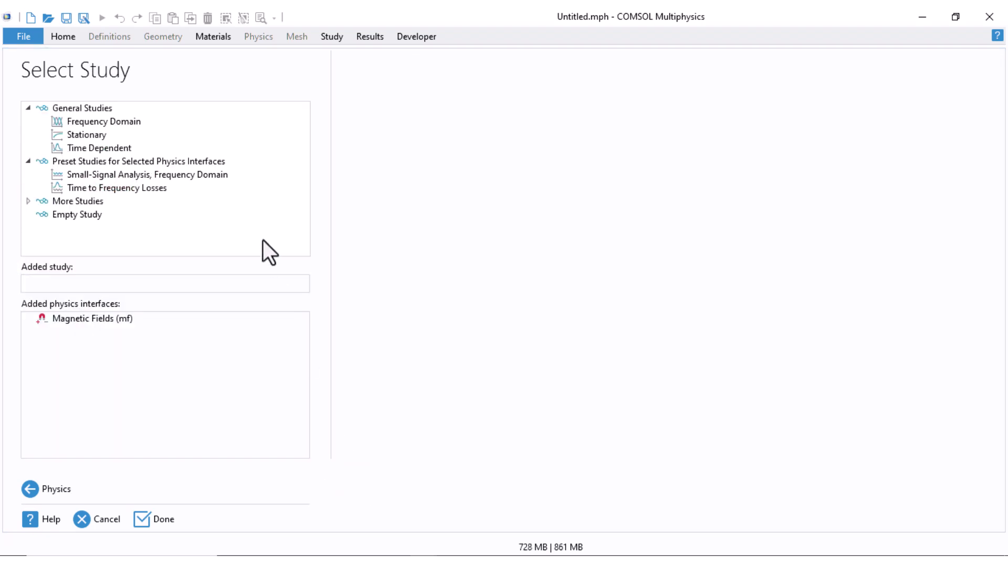
{"action": "left_click", "coordinate": [111, 123]}
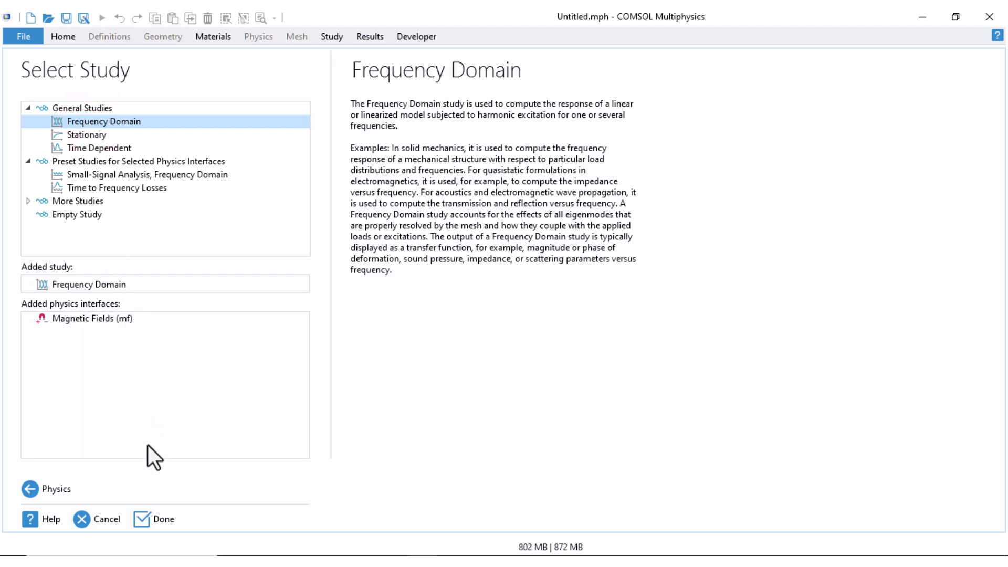
{"action": "left_click", "coordinate": [151, 521]}
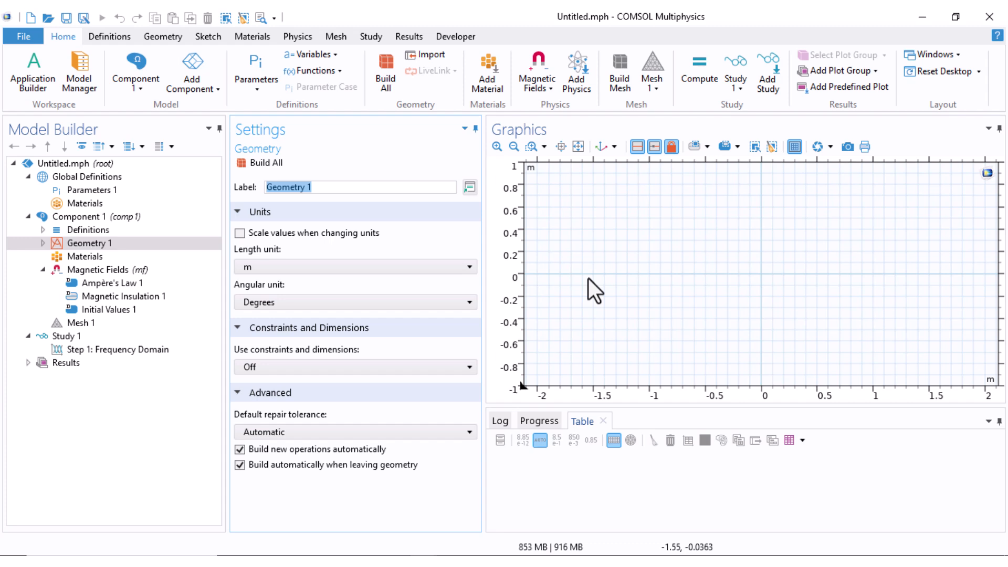
Set the geometry's length unit to cm
{"action": "left_click", "coordinate": [87, 244]}
{"action": "left_click", "coordinate": [253, 267]}
{"action": "left_click", "coordinate": [260, 311]}
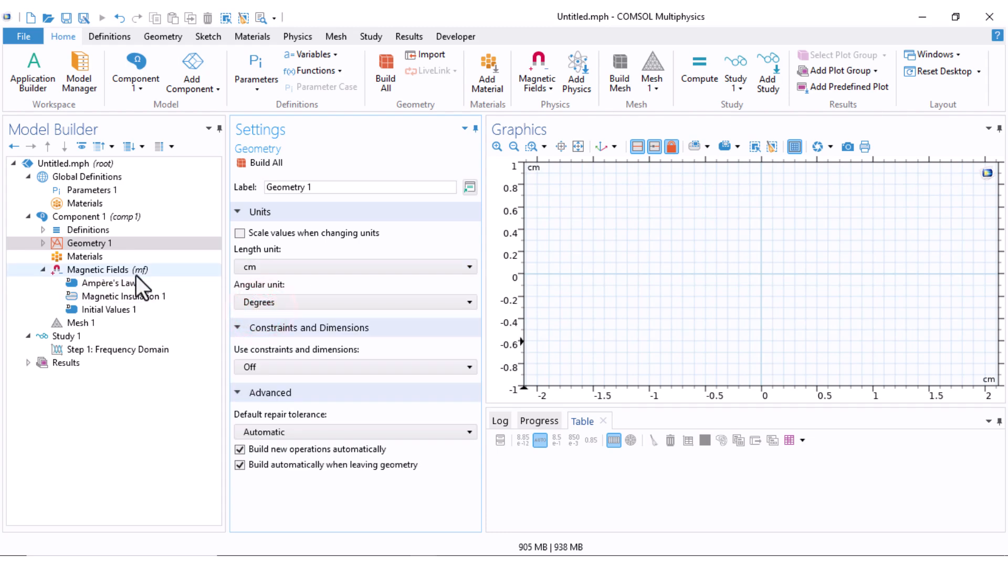
Add and build a solid rectangle 2 cm wide and 10 cm high, with its base set to Center at the origin
{"action": "left_click", "coordinate": [44, 243]}
{"action": "right_click", "coordinate": [91, 247]}
{"action": "left_click", "coordinate": [138, 284]}
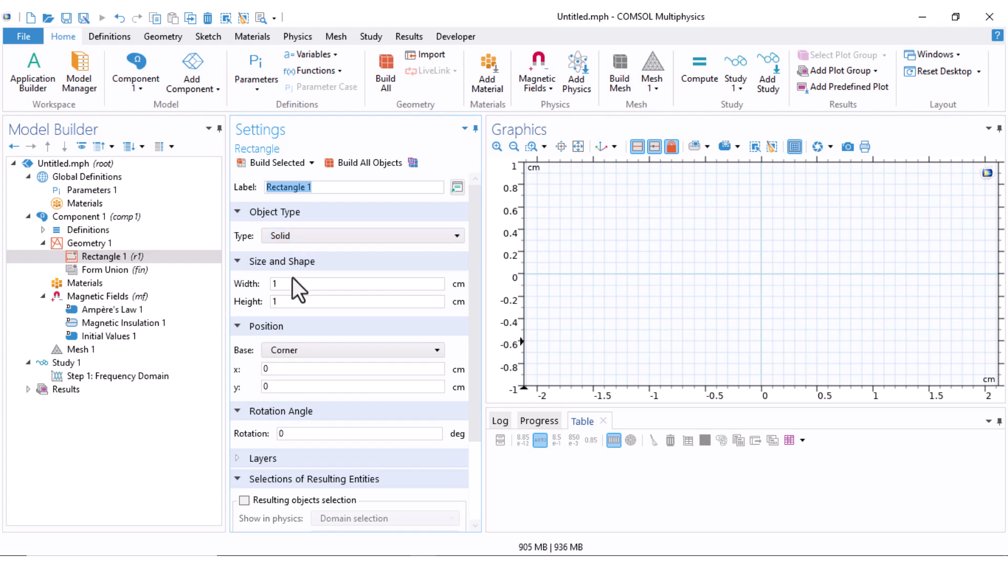
{"action": "double_click", "coordinate": [283, 280]}
{"action": "key", "text": "Tab"}
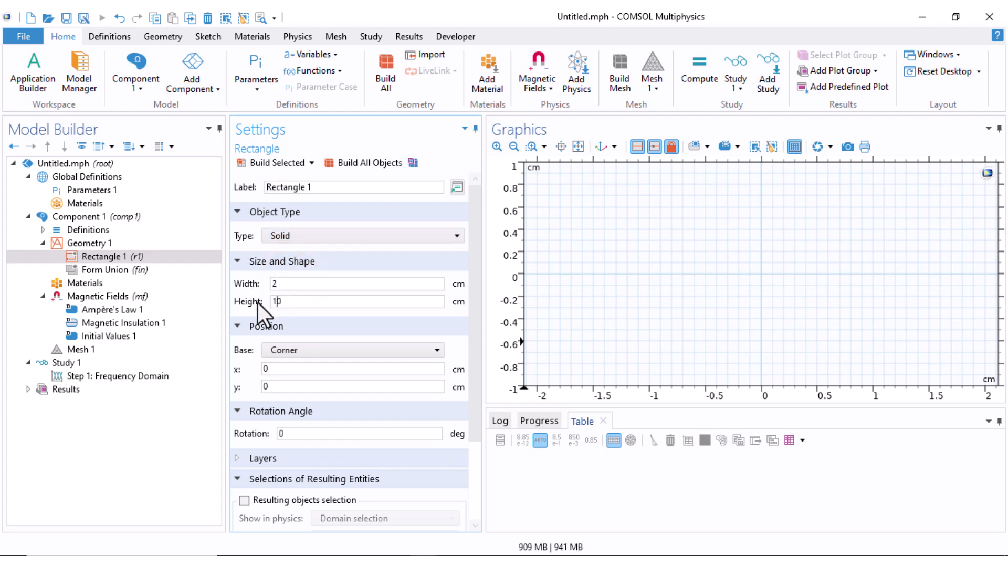
{"action": "left_click", "coordinate": [298, 349]}
{"action": "left_click", "coordinate": [298, 362]}
{"action": "left_click", "coordinate": [257, 162]}
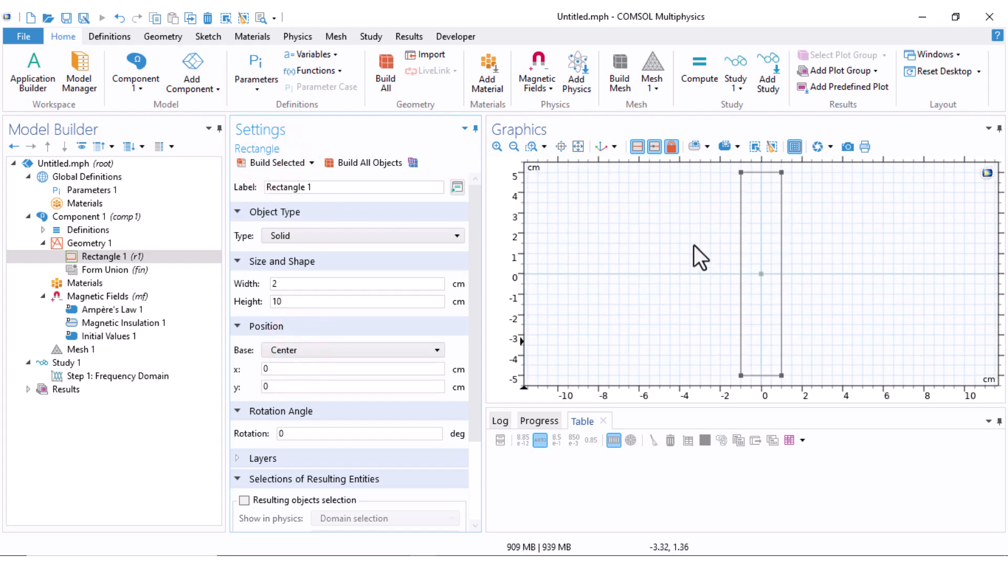
Turn off Sketch mode for the geometry
{"action": "left_click", "coordinate": [207, 38]}
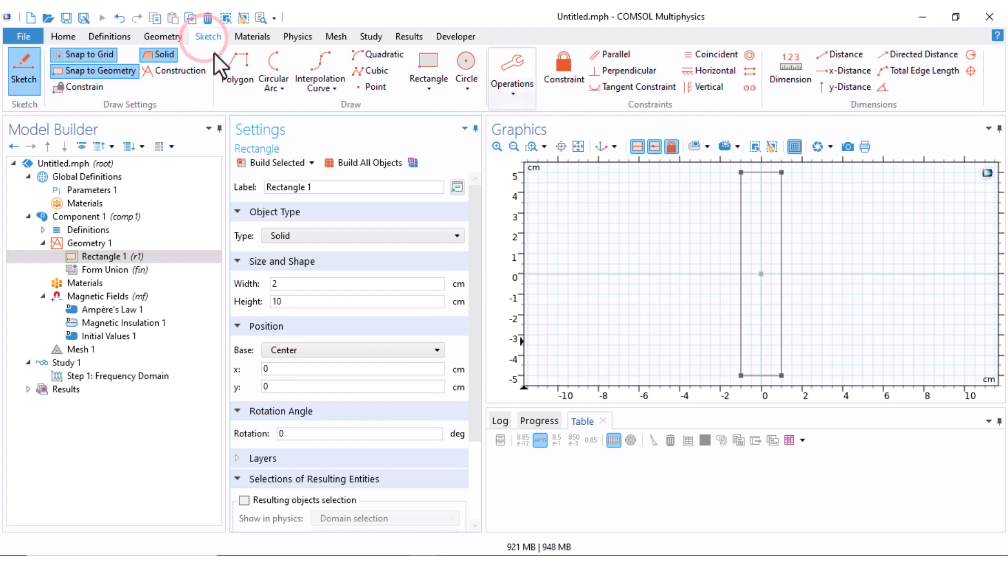
{"action": "left_click", "coordinate": [24, 67]}
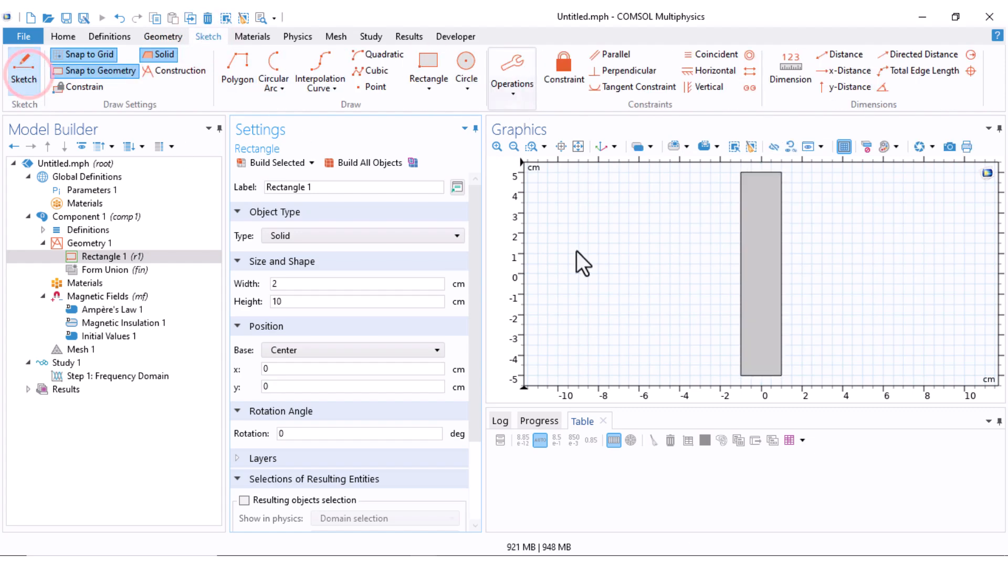
{"action": "left_click", "coordinate": [108, 39]}
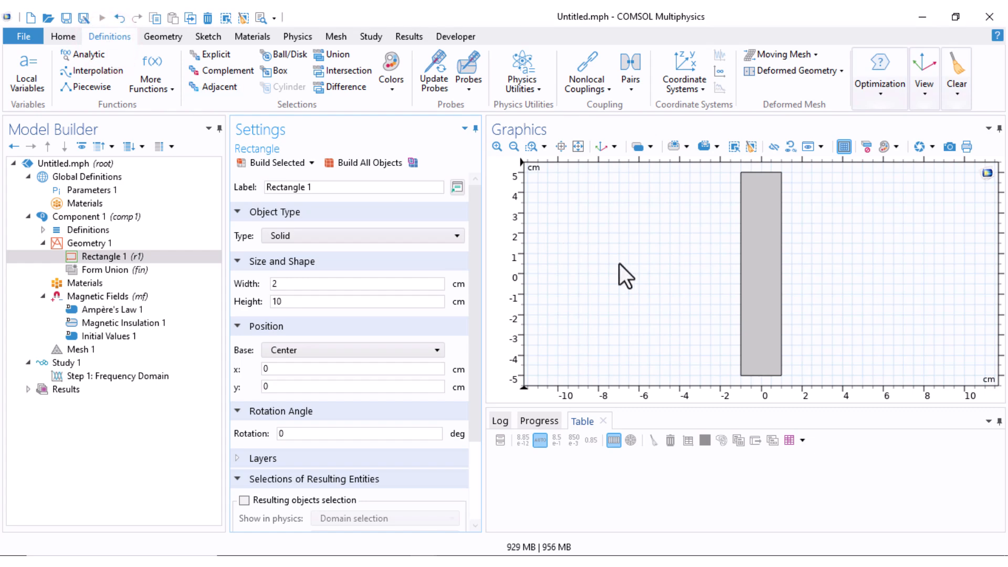
Add and build a second solid rectangle, 50 cm wide and 50 cm high, centered at the origin around the first one
{"action": "right_click", "coordinate": [83, 243]}
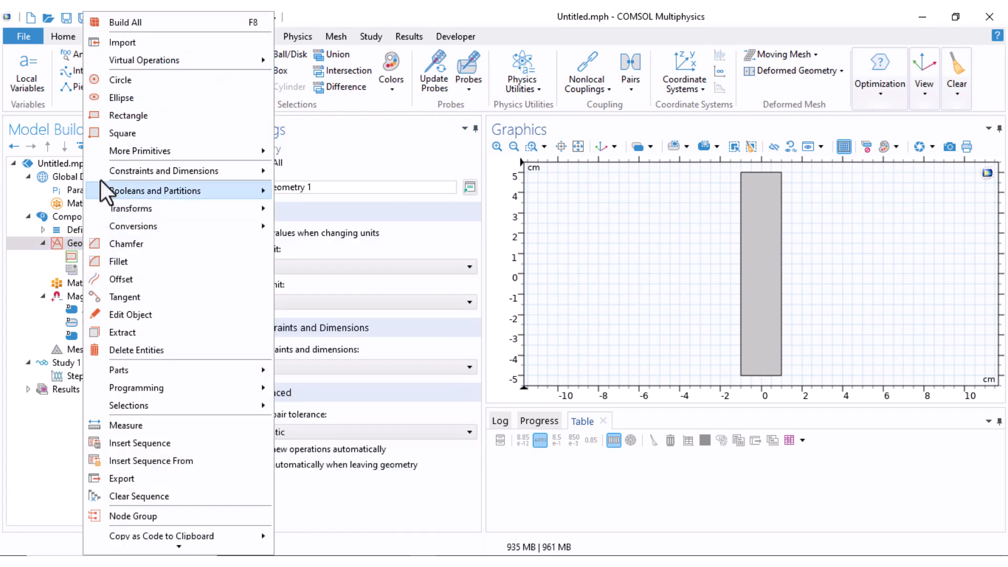
{"action": "left_click", "coordinate": [108, 118]}
{"action": "double_click", "coordinate": [269, 283]}
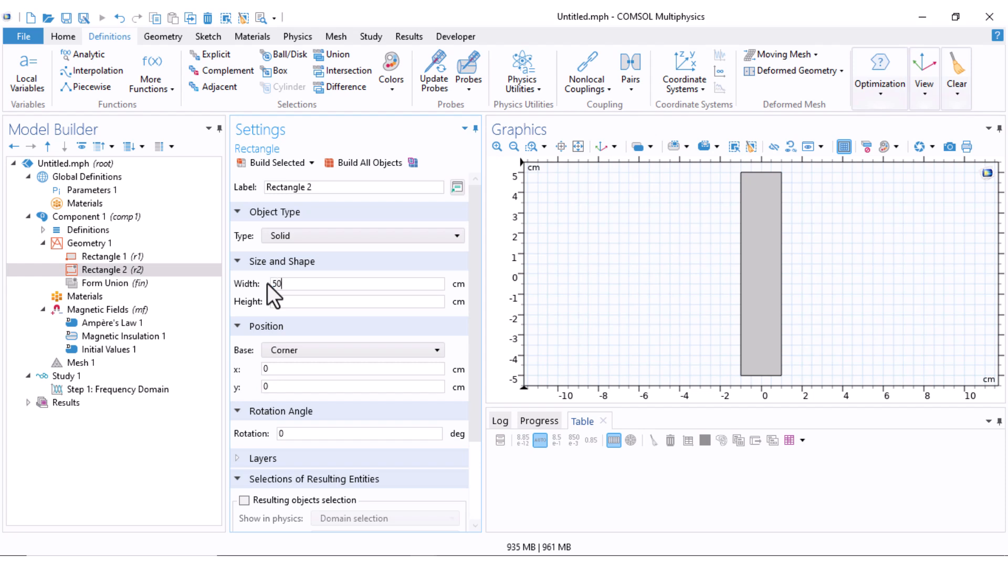
{"action": "key", "text": "Tab"}
{"action": "type", "text": "50"}
{"action": "left_click", "coordinate": [282, 350]}
{"action": "left_click", "coordinate": [283, 365]}
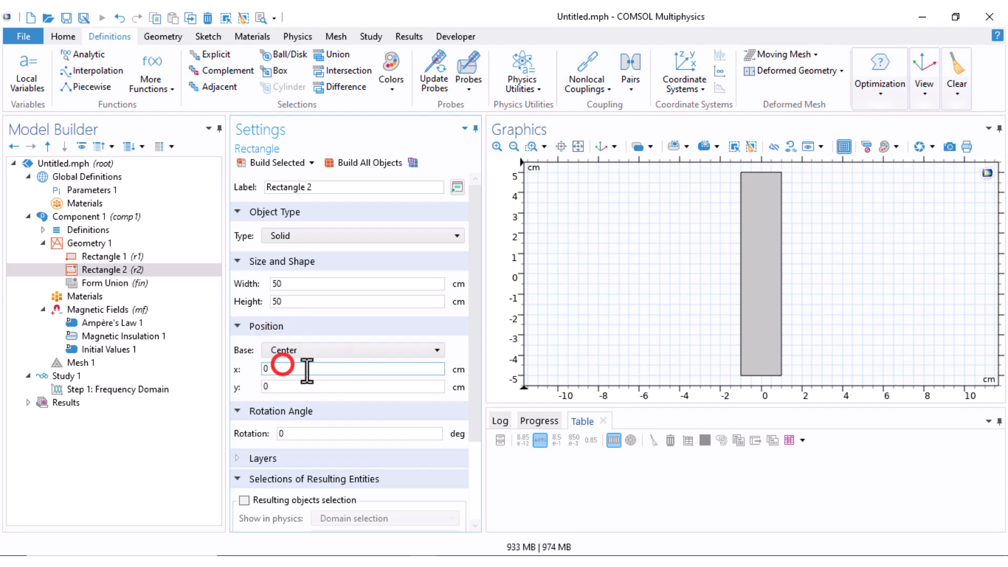
{"action": "left_click", "coordinate": [283, 163]}
{"action": "middle_click_drag", "start_coordinate": [707, 253], "coordinate": [572, 295]}
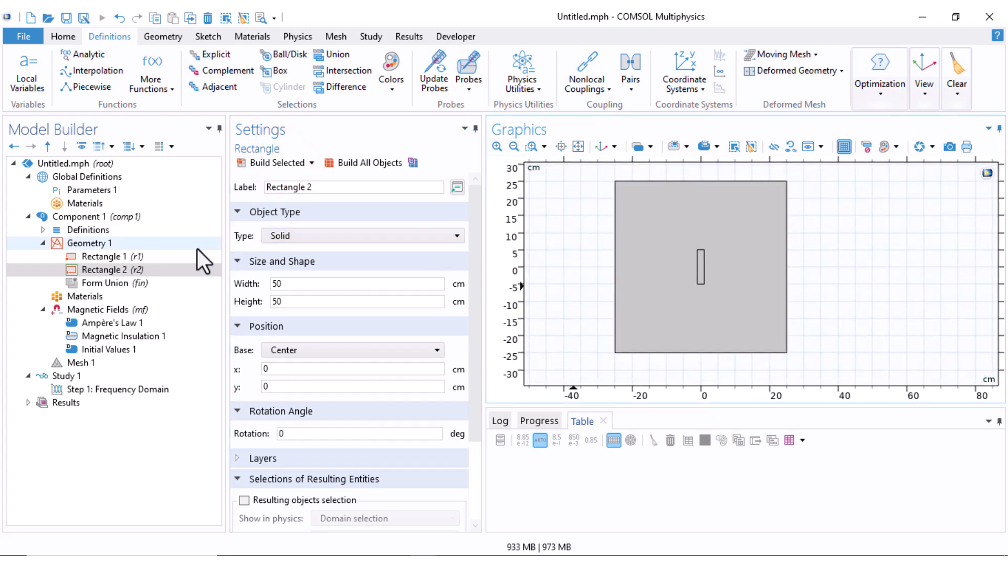
Build the Form Union operation to finalize the geometry
{"action": "left_click", "coordinate": [125, 280]}
{"action": "left_click", "coordinate": [275, 170]}
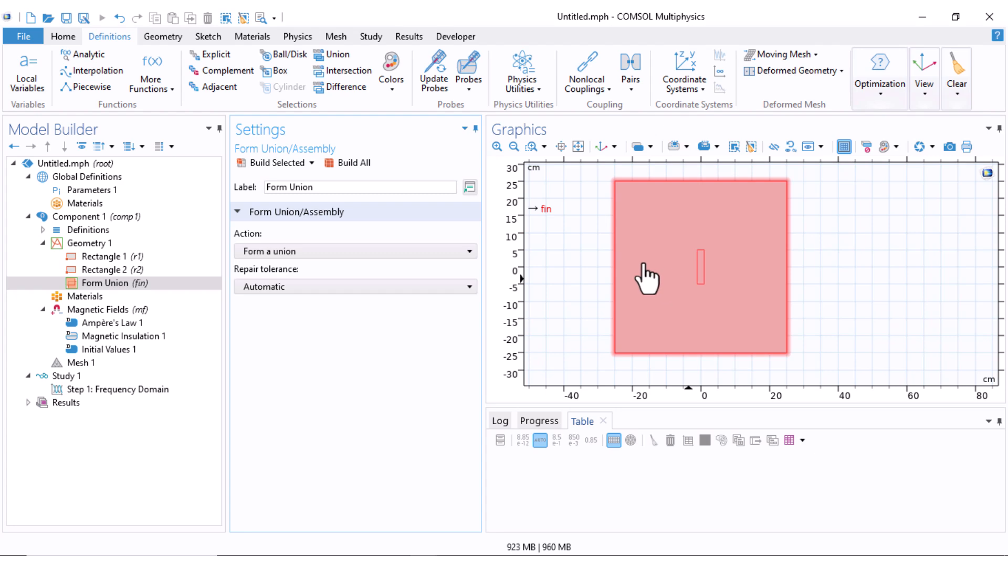
{"action": "left_click", "coordinate": [44, 244]}
Add Copper from the AC/DC material library to Component 1
{"action": "left_click", "coordinate": [70, 256]}
{"action": "right_click", "coordinate": [70, 256]}
{"action": "left_click", "coordinate": [537, 313]}
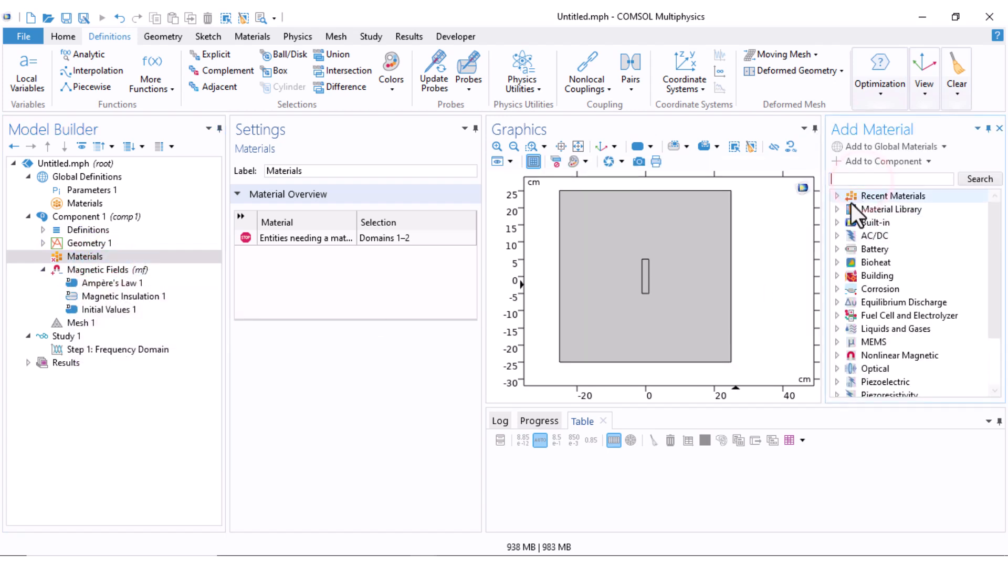
{"action": "left_click", "coordinate": [837, 236]}
{"action": "left_click", "coordinate": [883, 290]}
{"action": "right_click", "coordinate": [884, 293]}
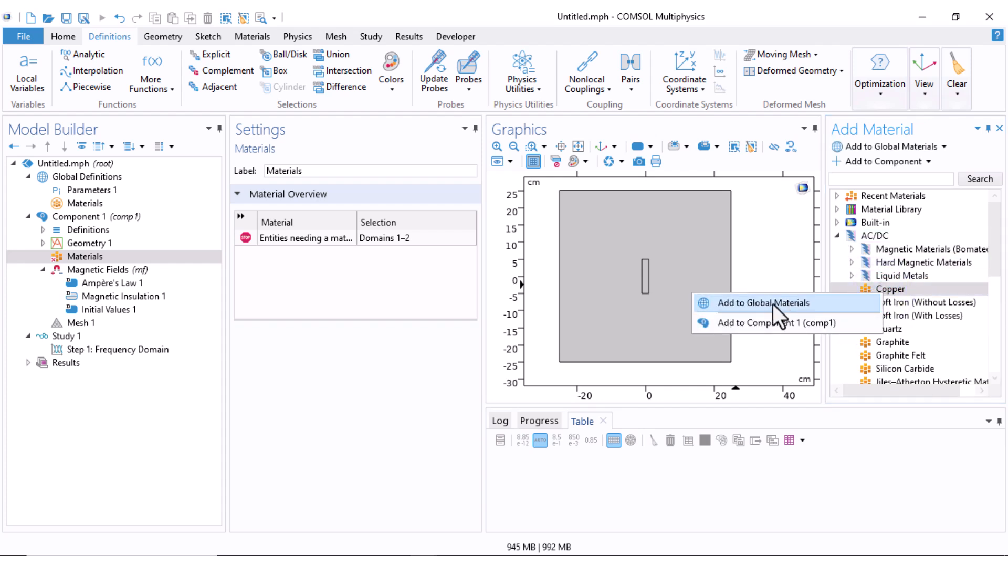
{"action": "left_click", "coordinate": [761, 322]}
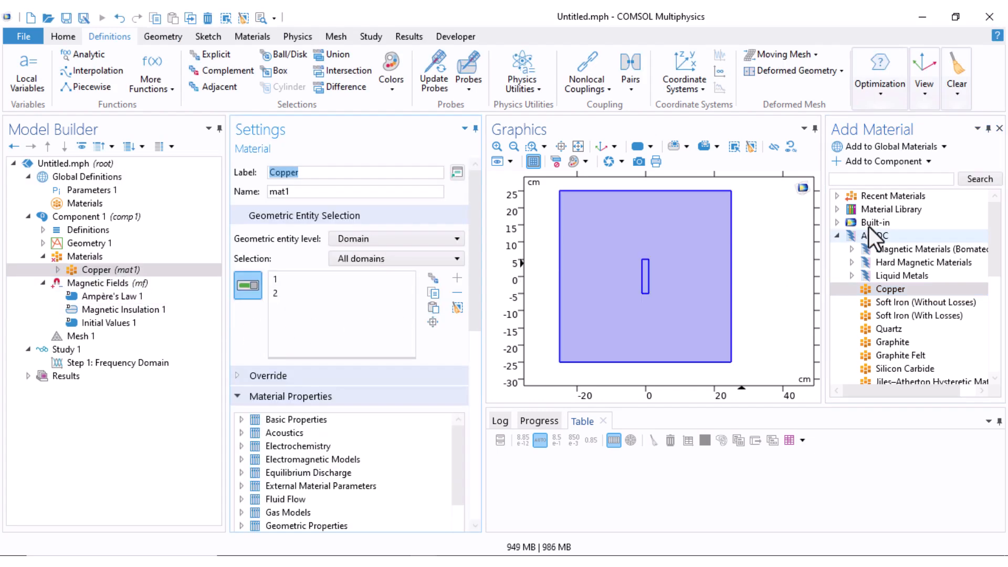
Add the built-in Air material to Component 1 and assign it to the domain surrounding the inner rectangle
{"action": "left_click", "coordinate": [837, 223]}
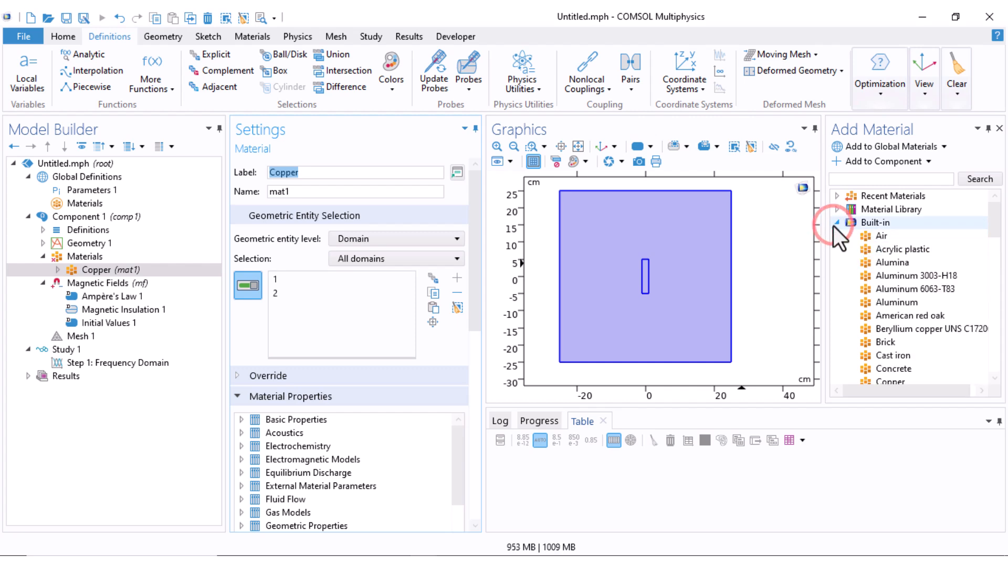
{"action": "left_click", "coordinate": [875, 238]}
{"action": "right_click", "coordinate": [879, 238]}
{"action": "left_click", "coordinate": [803, 269]}
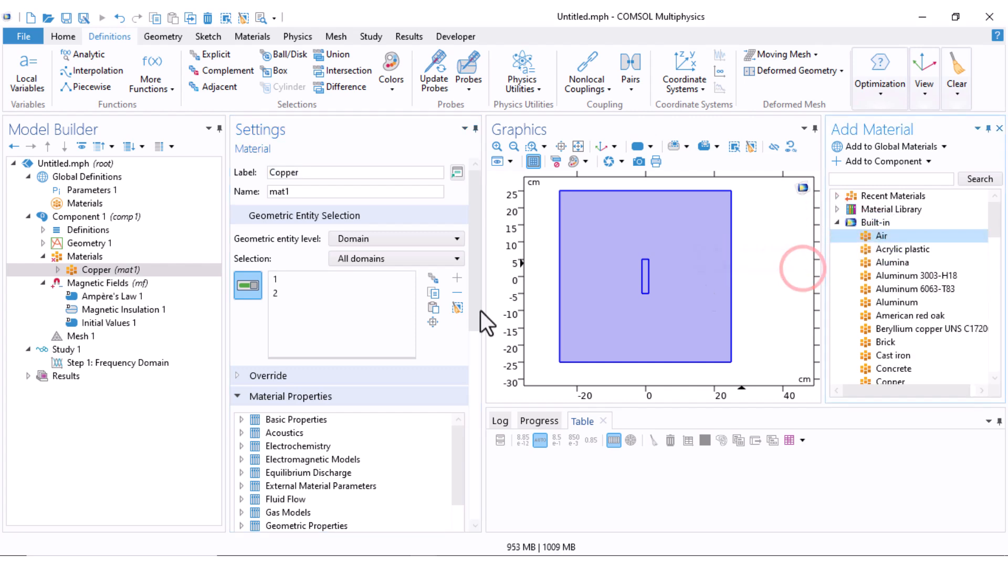
{"action": "left_click", "coordinate": [1000, 128]}
{"action": "left_click", "coordinate": [644, 278]}
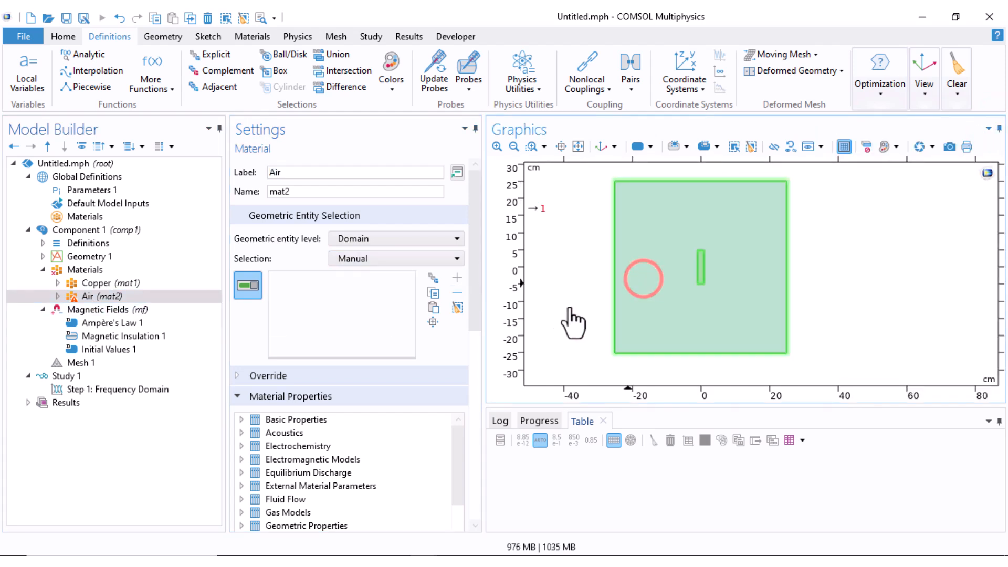
Review which domains the Copper and Air materials are assigned to
{"action": "left_click", "coordinate": [81, 284]}
{"action": "middle_click_drag", "start_coordinate": [556, 295], "coordinate": [543, 205]}
{"action": "right_click_drag", "start_coordinate": [625, 259], "coordinate": [532, 278]}
{"action": "middle_click_drag", "start_coordinate": [606, 280], "coordinate": [604, 313]}
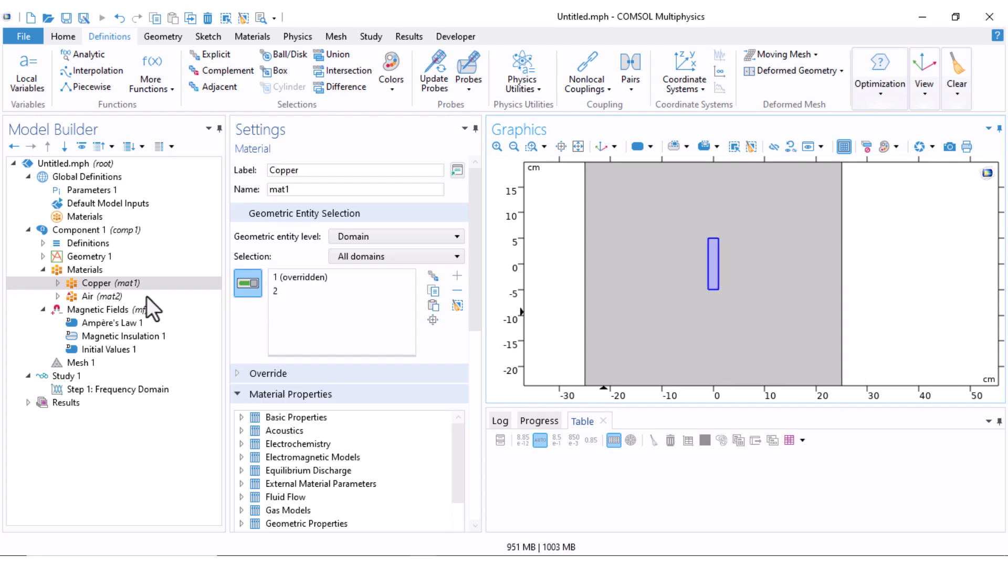
{"action": "left_click", "coordinate": [168, 297]}
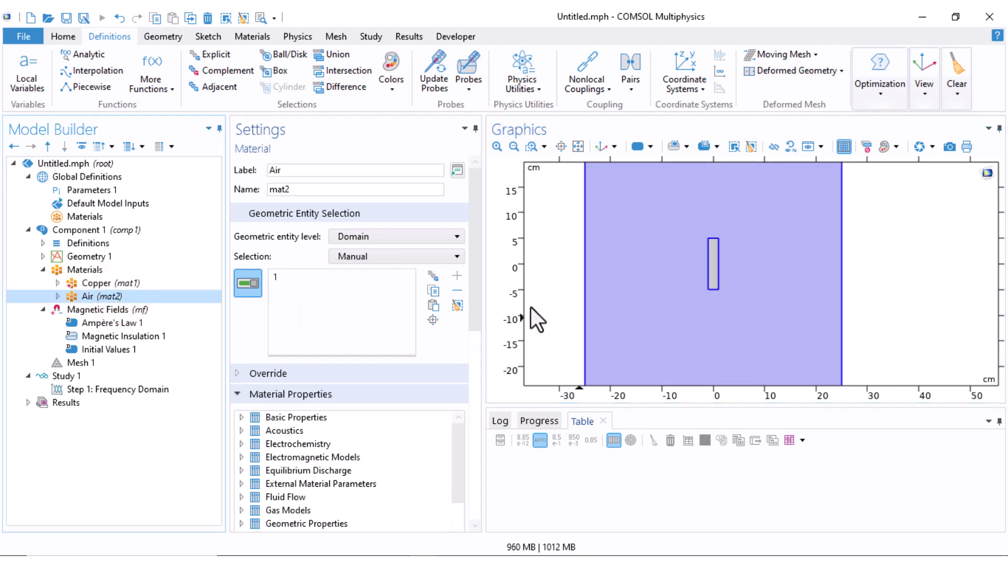
{"action": "left_click", "coordinate": [43, 270]}
Add a domain Coil feature to Magnetic Fields and assign it to the inner 2 × 10 cm rectangle
{"action": "left_click", "coordinate": [87, 284]}
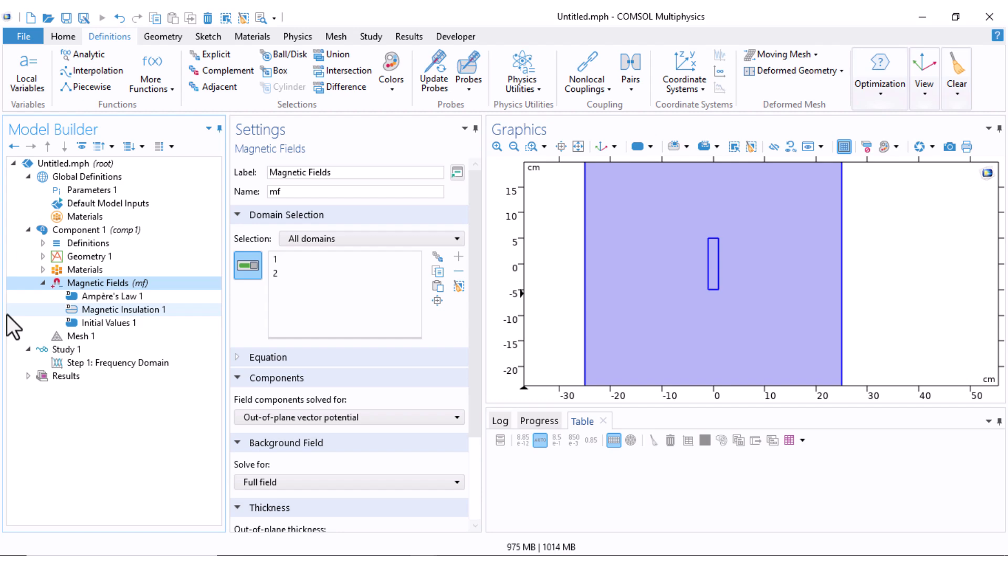
{"action": "right_click", "coordinate": [99, 283]}
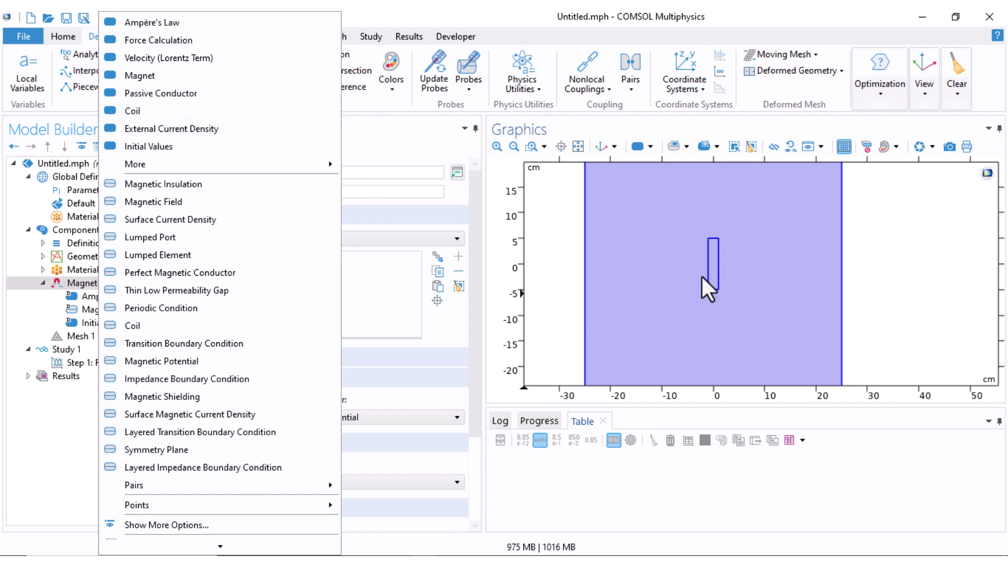
{"action": "left_click", "coordinate": [138, 112]}
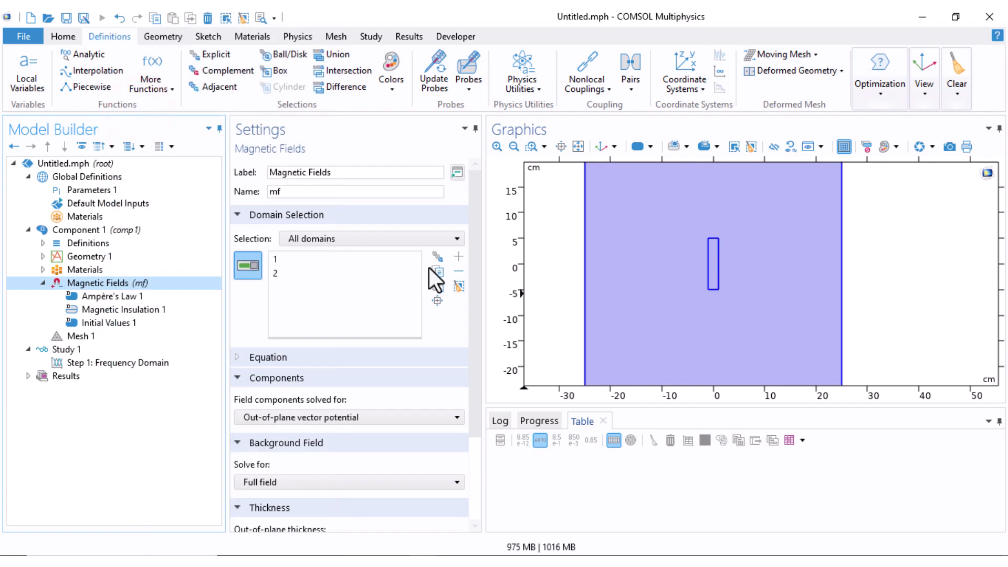
{"action": "scroll", "coordinate": [727, 286], "scroll_direction": "up", "scroll_amount": 3}
{"action": "left_click", "coordinate": [693, 251]}
{"action": "scroll", "coordinate": [596, 254], "scroll_direction": "down", "scroll_amount": 3}
{"action": "left_click", "coordinate": [121, 335]}
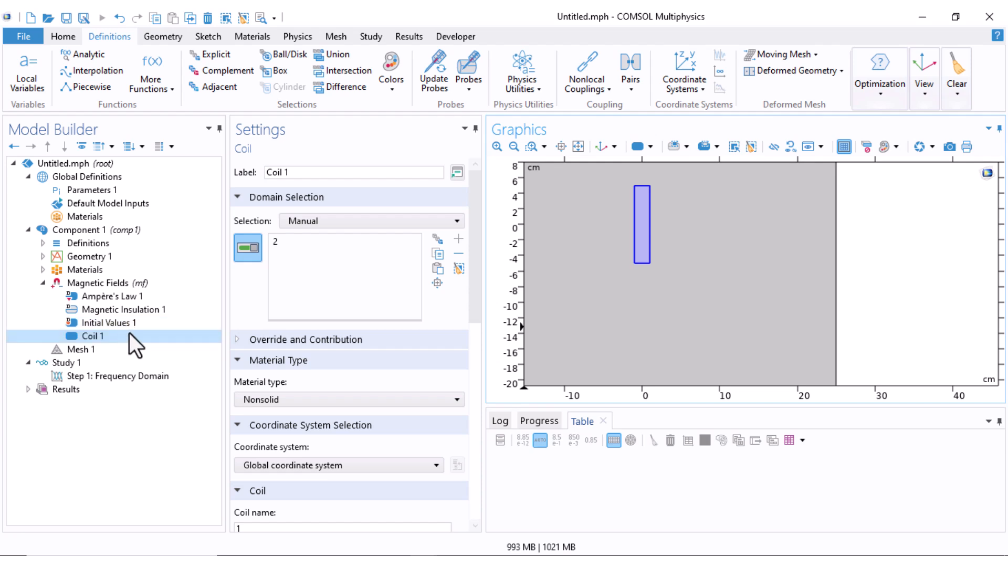
Set the coil's material type to Solid and keep Single conductor as its conductor model
{"action": "left_click", "coordinate": [347, 402]}
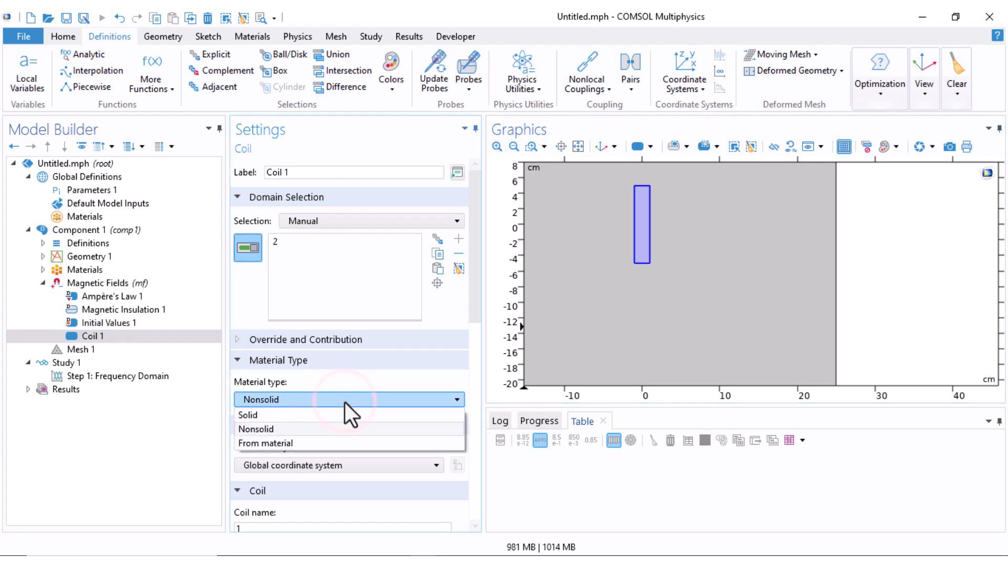
{"action": "left_click", "coordinate": [307, 414]}
{"action": "left_click_drag", "start_coordinate": [477, 268], "coordinate": [474, 320]}
{"action": "scroll", "coordinate": [262, 294], "scroll_direction": "down", "scroll_amount": 3}
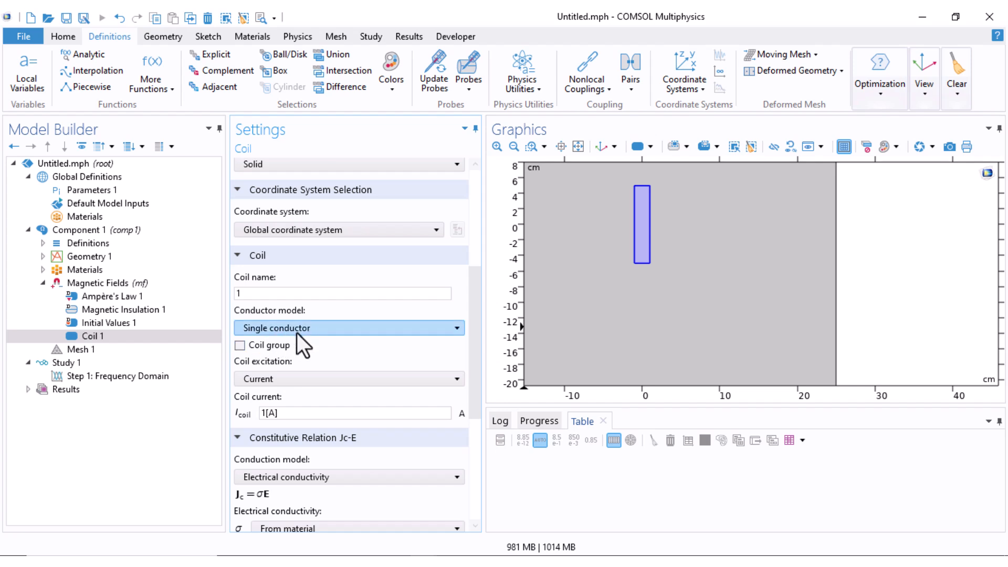
{"action": "left_click", "coordinate": [341, 328]}
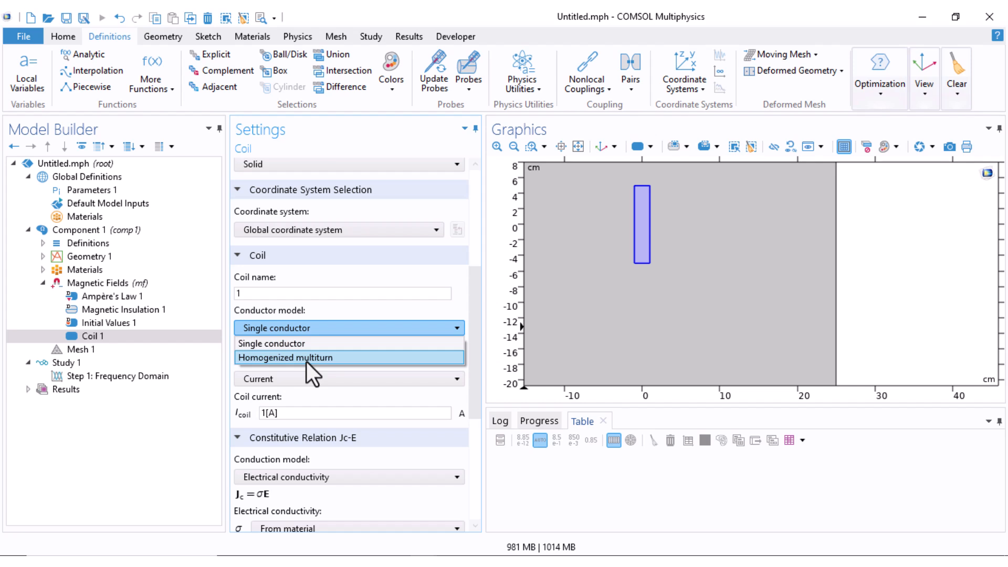
{"action": "left_click", "coordinate": [307, 347]}
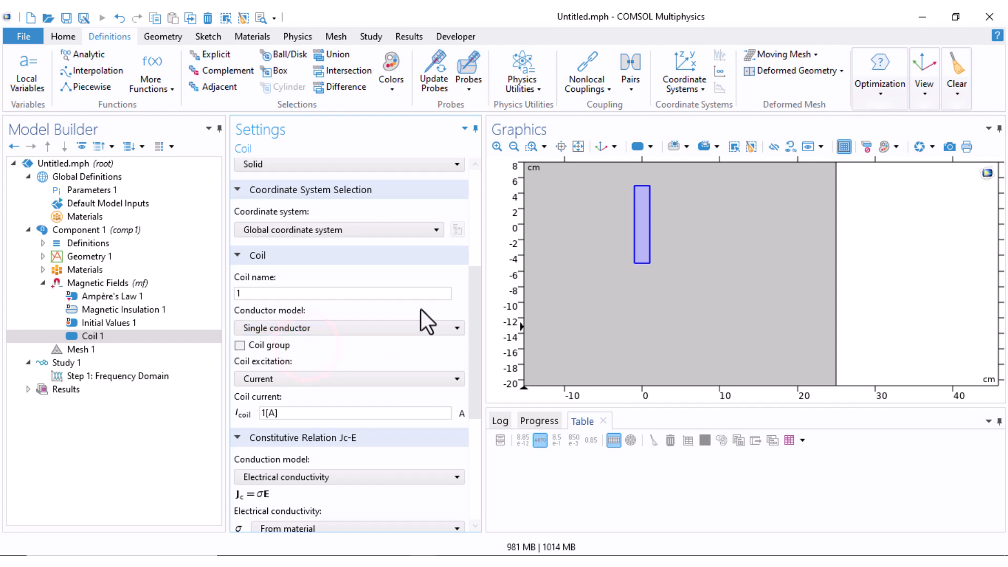
Keep the coil excitation as Current with a coil current of 1[A]
{"action": "left_click_drag", "start_coordinate": [476, 310], "coordinate": [477, 350]}
{"action": "left_click", "coordinate": [262, 316]}
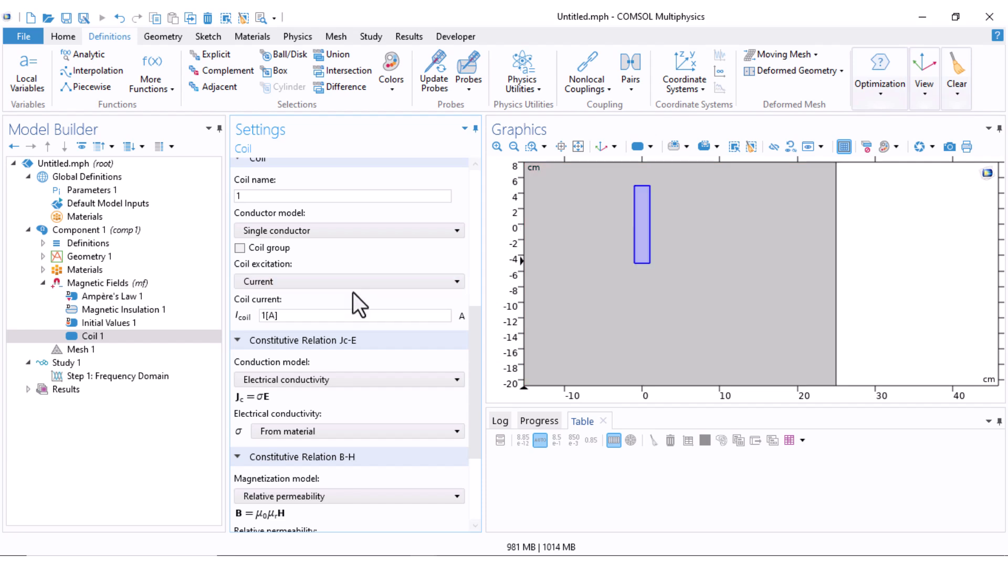
{"action": "left_click", "coordinate": [287, 285]}
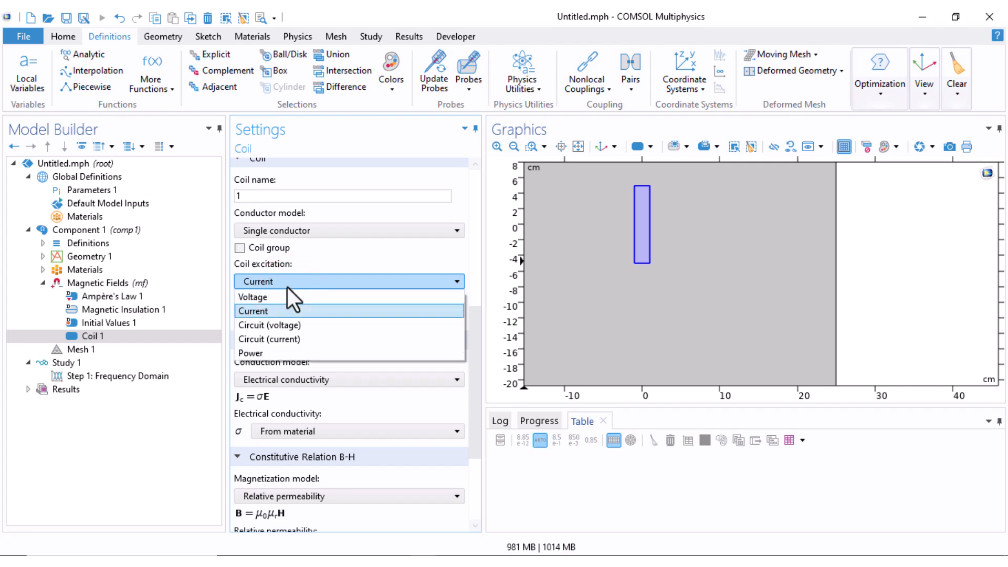
{"action": "left_click", "coordinate": [278, 311]}
{"action": "left_click", "coordinate": [269, 316]}
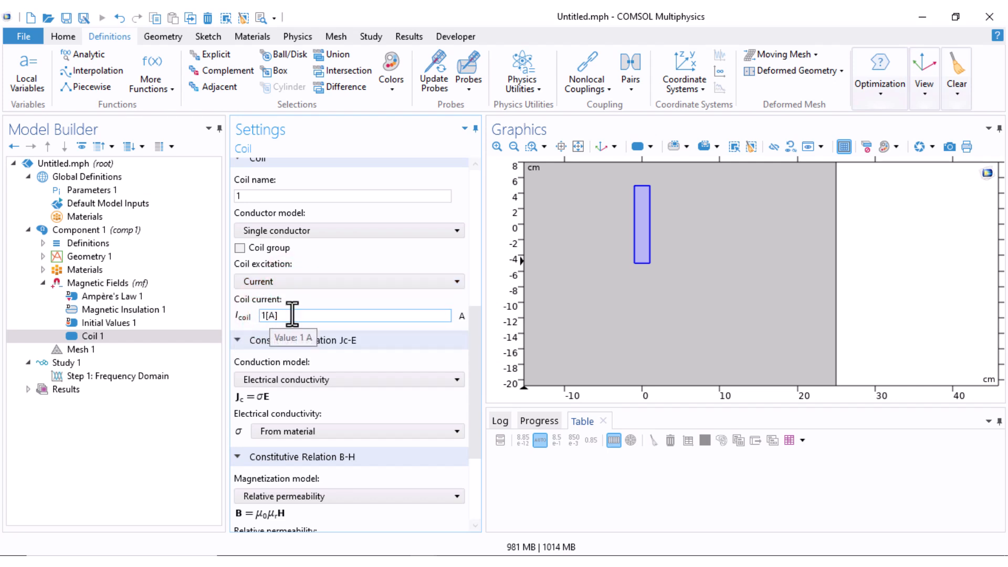
Review the coil's constitutive relations, then the domains, boundaries and equations of the Ampère's Law and Magnetic Insulation features
{"action": "scroll", "coordinate": [354, 279], "scroll_direction": "down", "scroll_amount": 3}
{"action": "left_click", "coordinate": [353, 278]}
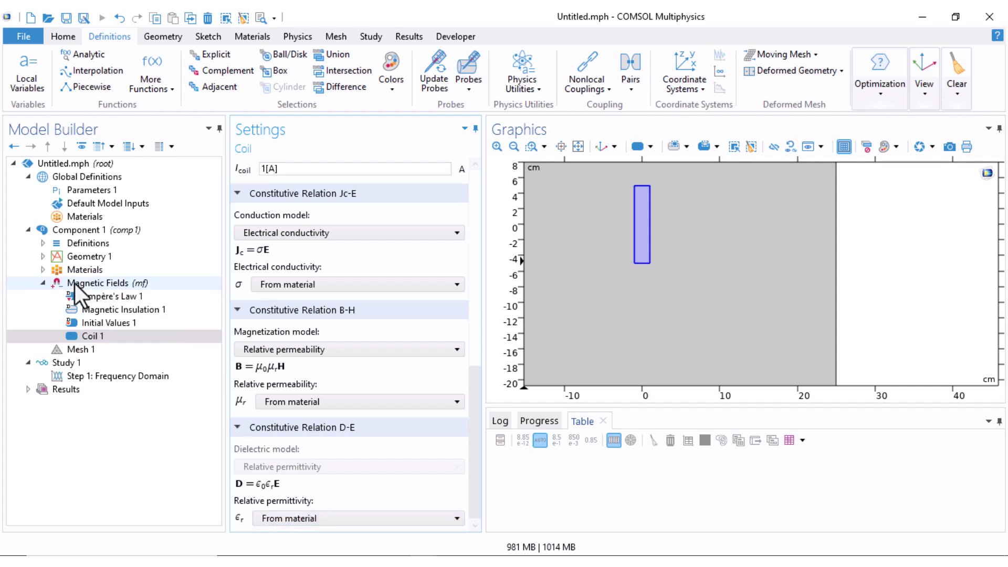
{"action": "left_click", "coordinate": [167, 296]}
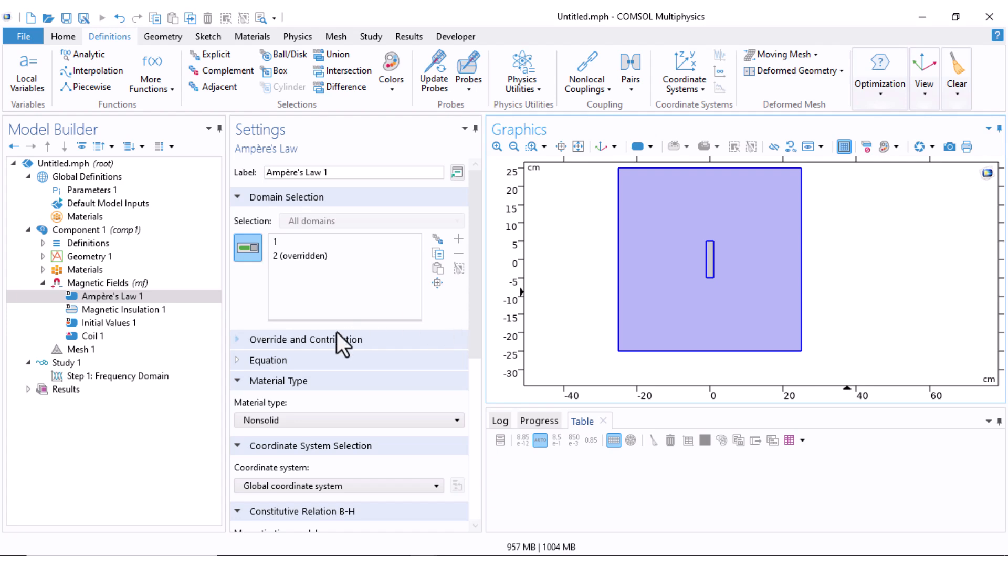
{"action": "scroll", "coordinate": [336, 332], "scroll_direction": "down", "scroll_amount": 3}
{"action": "left_click", "coordinate": [238, 254]}
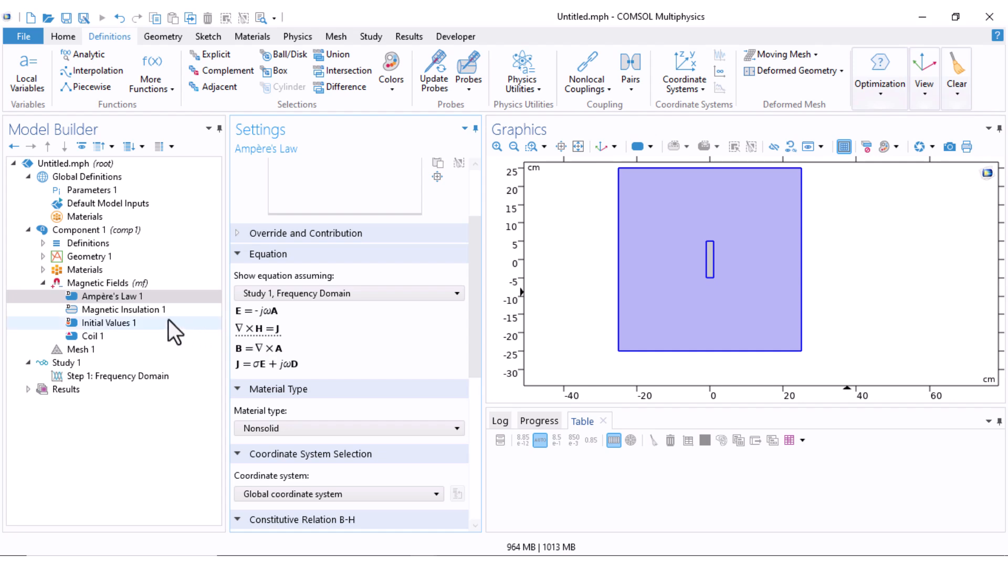
{"action": "left_click", "coordinate": [134, 312]}
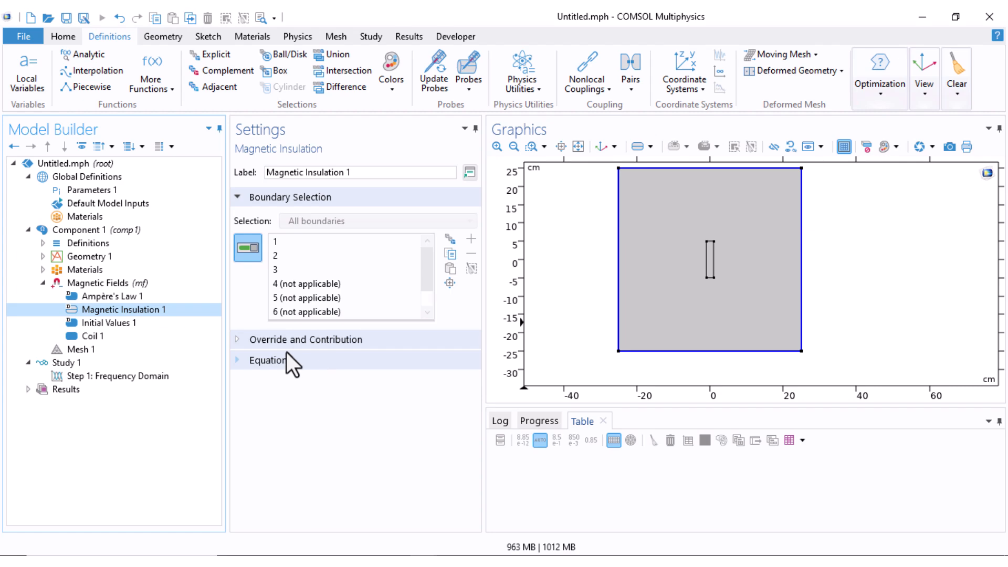
{"action": "left_click", "coordinate": [238, 361]}
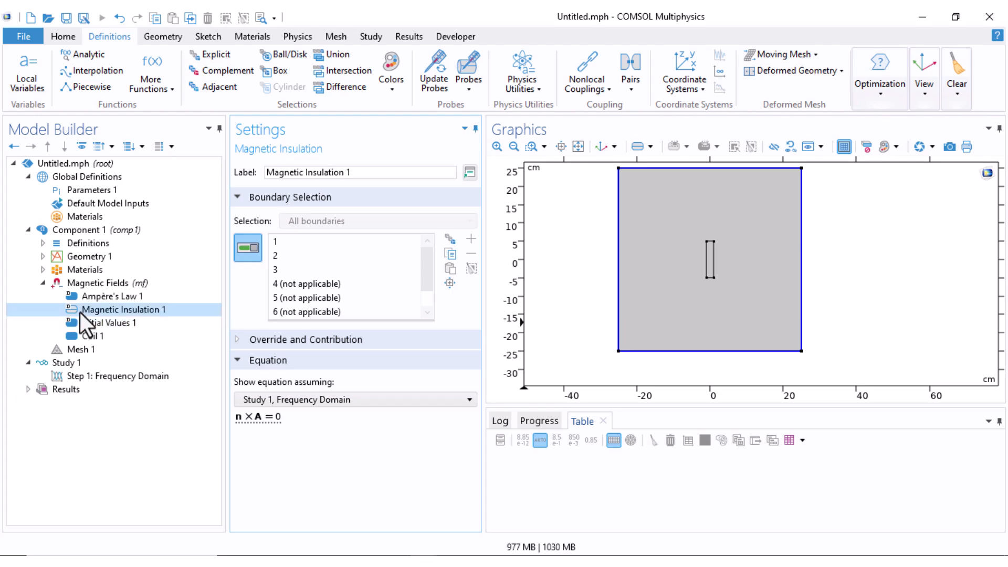
Set the physics-controlled mesh's element size to Extremely fine and build the mesh
{"action": "left_click", "coordinate": [43, 283]}
{"action": "left_click", "coordinate": [82, 298]}
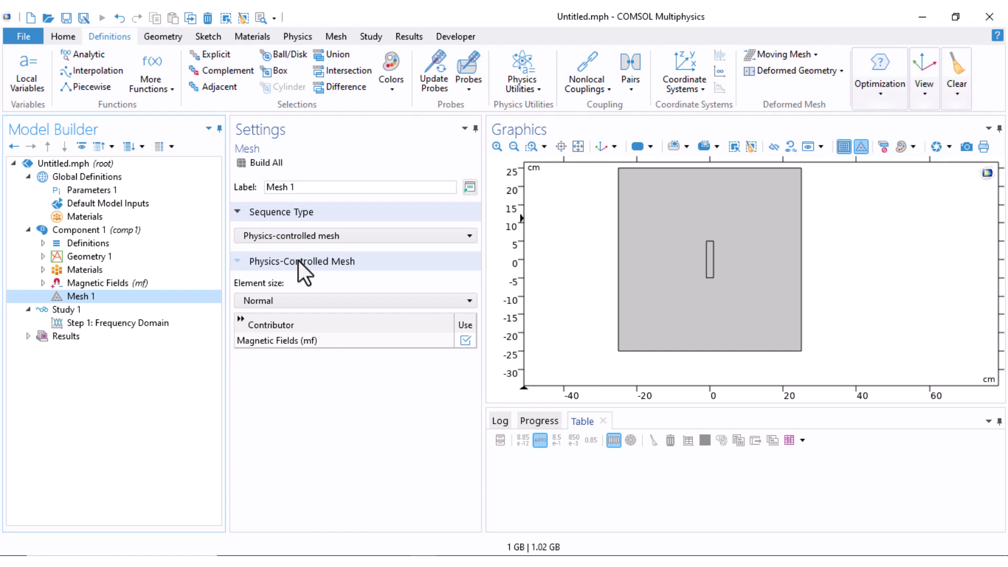
{"action": "left_click", "coordinate": [310, 300]}
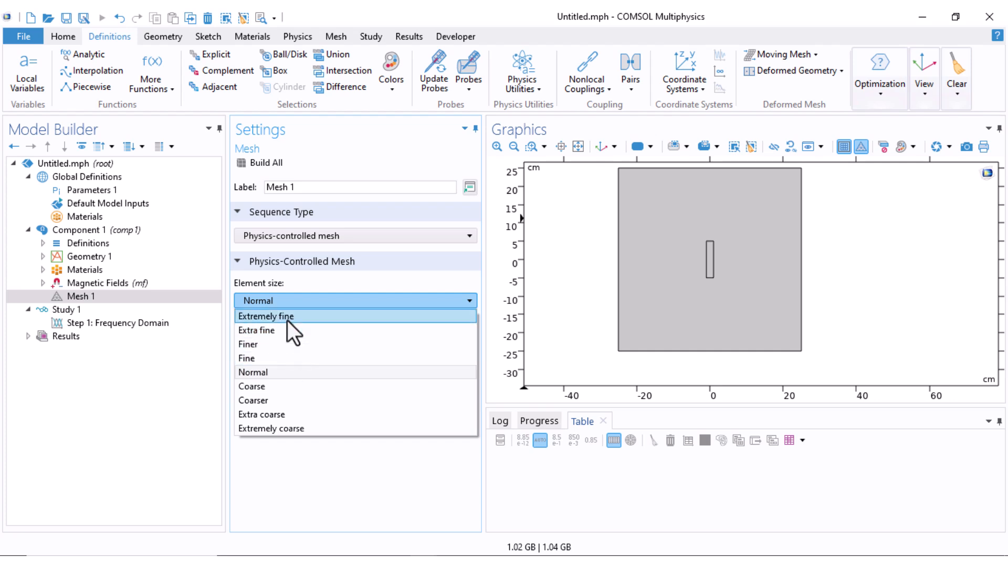
{"action": "left_click", "coordinate": [288, 315]}
{"action": "left_click", "coordinate": [261, 163]}
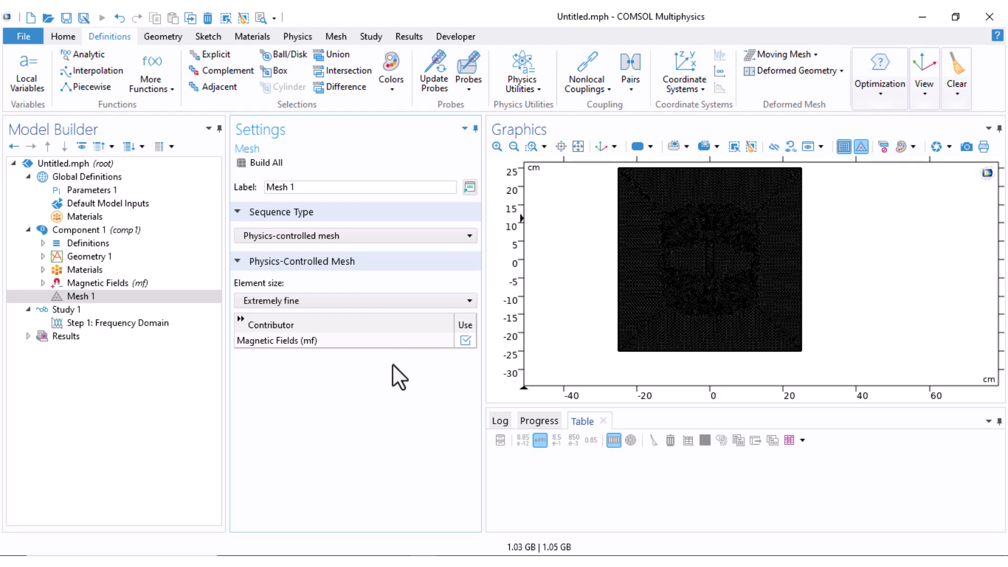
Set the Frequency Domain step's frequency to 50 Hz, compute the study and enlarge the view of the flux density plot
{"action": "left_click", "coordinate": [81, 323]}
{"action": "left_click", "coordinate": [388, 256]}
{"action": "left_click", "coordinate": [388, 256]}
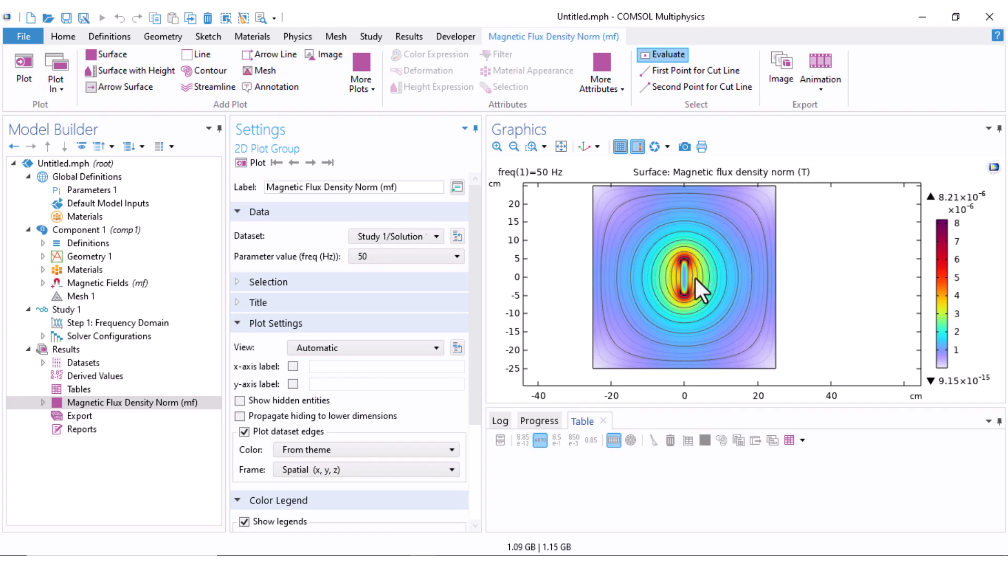
{"action": "scroll", "coordinate": [688, 286], "scroll_direction": "up", "scroll_amount": 5}
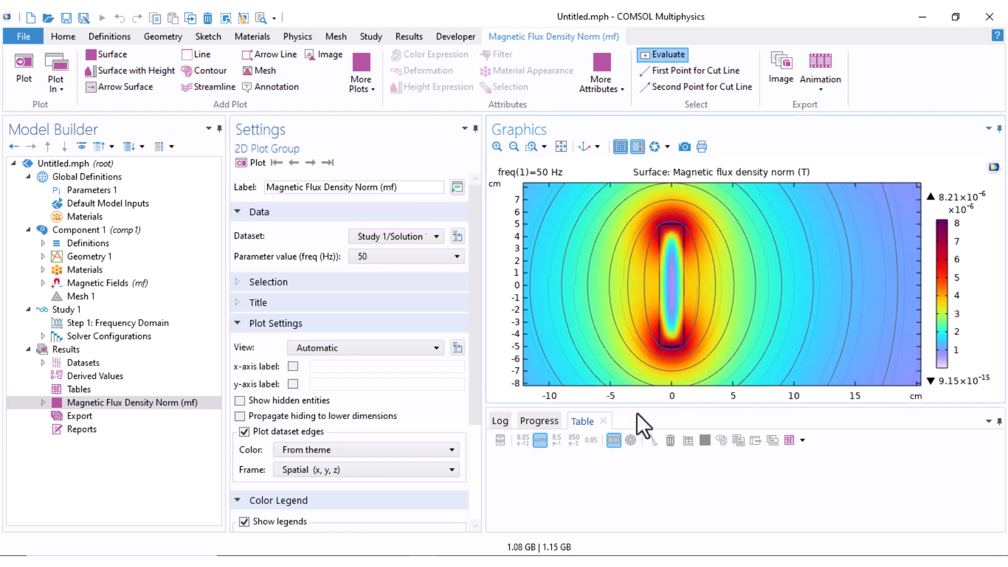
{"action": "left_click_drag", "start_coordinate": [637, 408], "coordinate": [638, 512]}
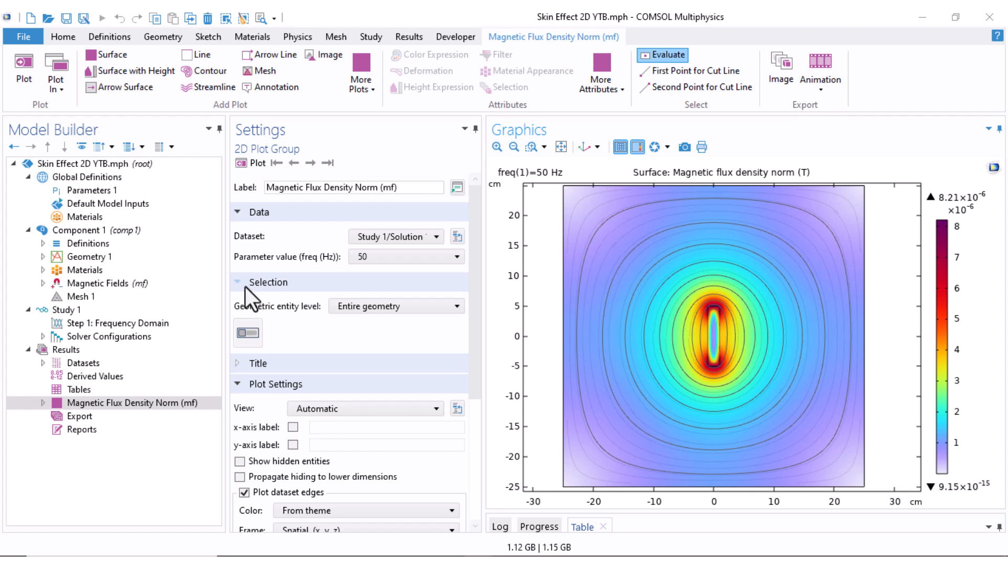
Restrict the Magnetic Flux Density Norm plot to the inner rectangle's domain, replot it and inspect the distribution inside the conductor
{"action": "left_click", "coordinate": [356, 308]}
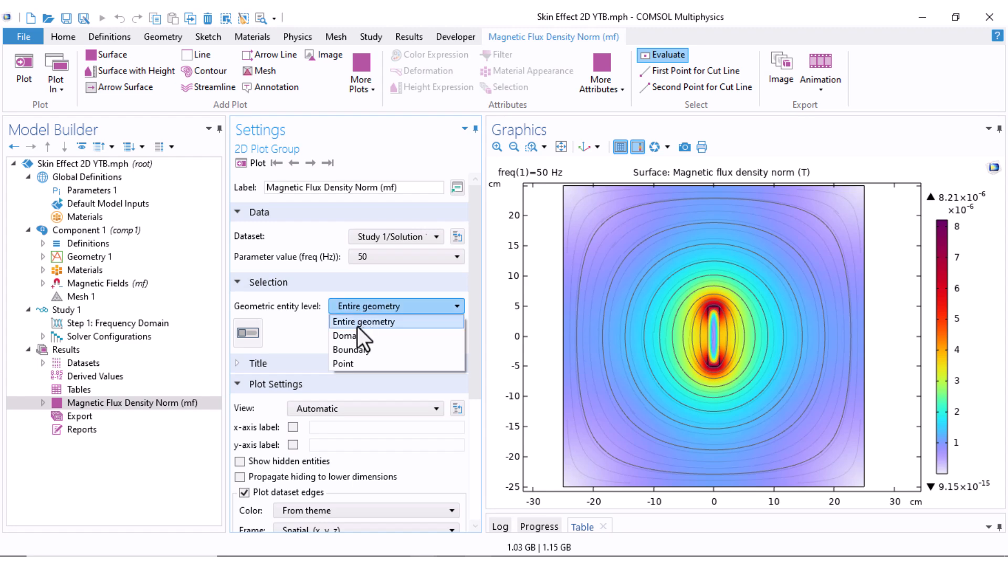
{"action": "left_click", "coordinate": [364, 336]}
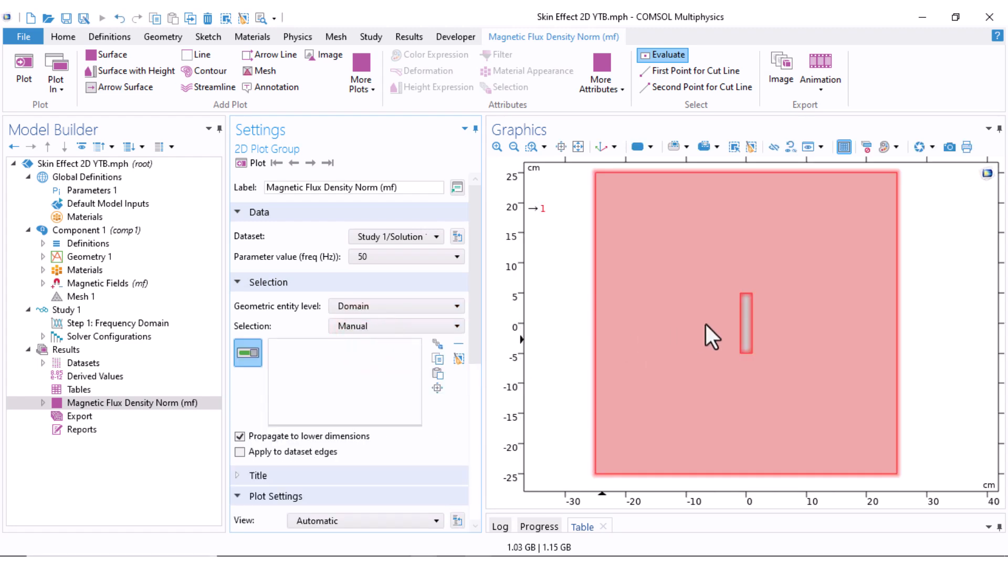
{"action": "left_click", "coordinate": [747, 322]}
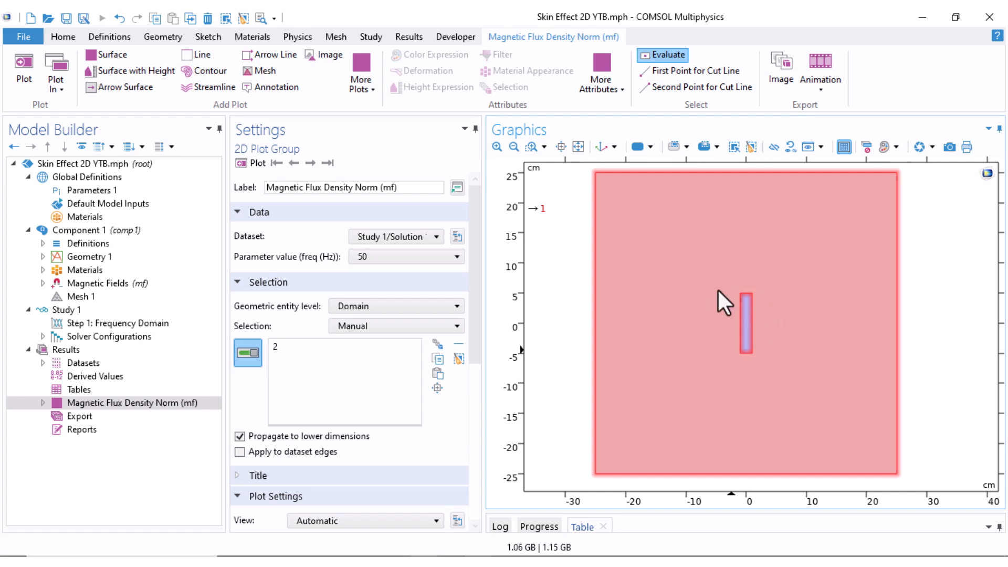
{"action": "left_click", "coordinate": [252, 164]}
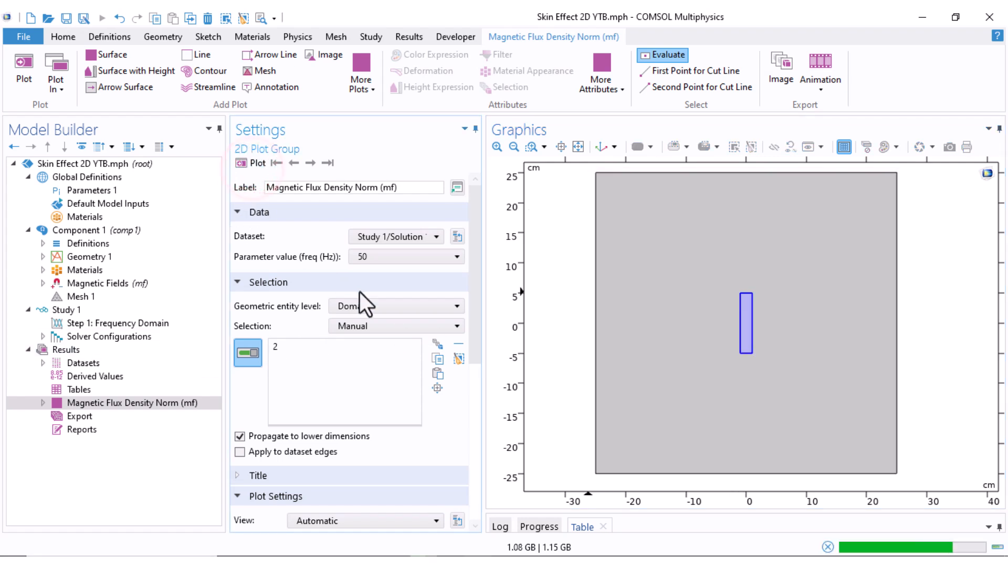
{"action": "right_click_drag", "start_coordinate": [711, 277], "coordinate": [697, 353]}
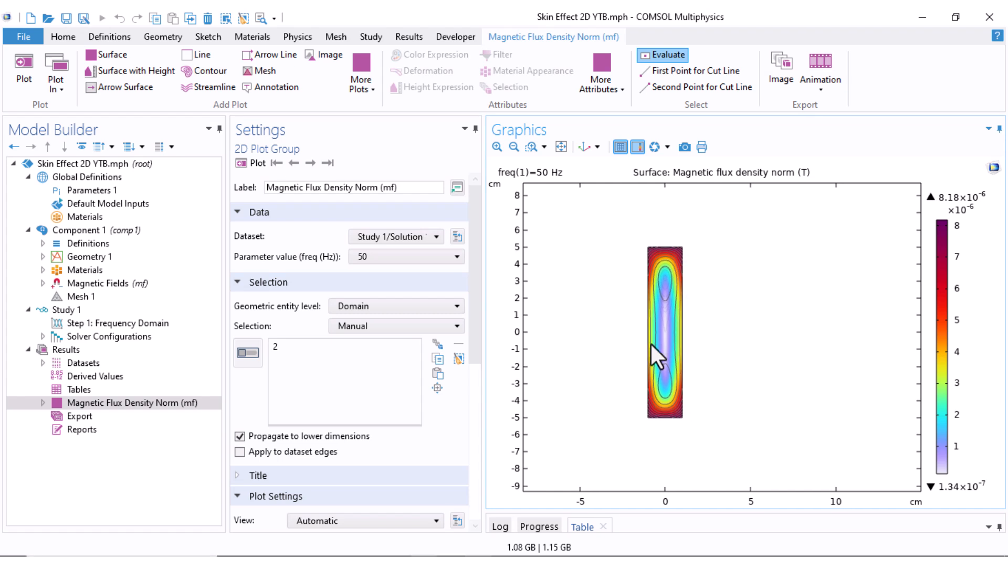
{"action": "scroll", "coordinate": [651, 342], "scroll_direction": "up", "scroll_amount": 3}
{"action": "right_click_drag", "start_coordinate": [683, 271], "coordinate": [686, 330]}
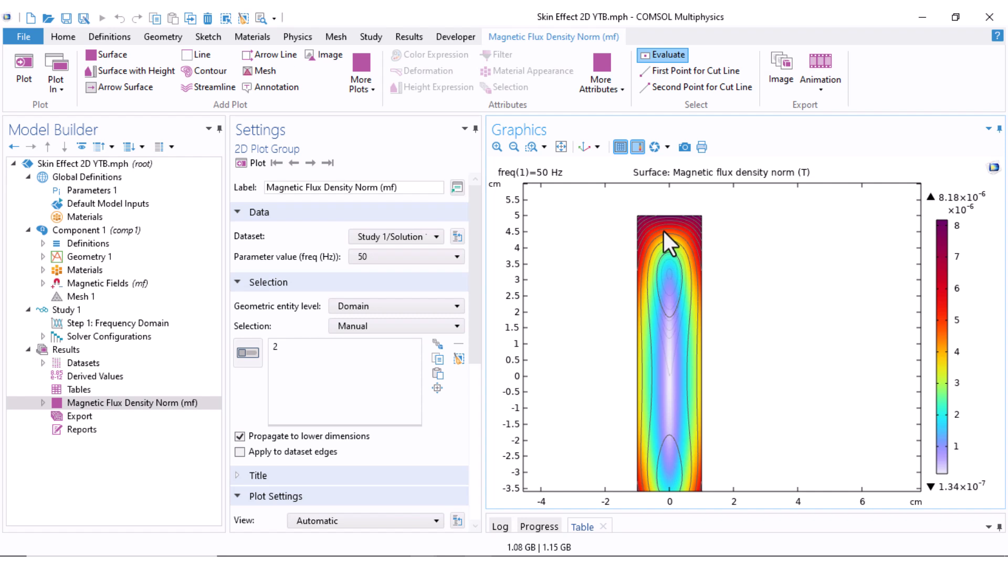
{"action": "scroll", "coordinate": [647, 247], "scroll_direction": "up", "scroll_amount": 2}
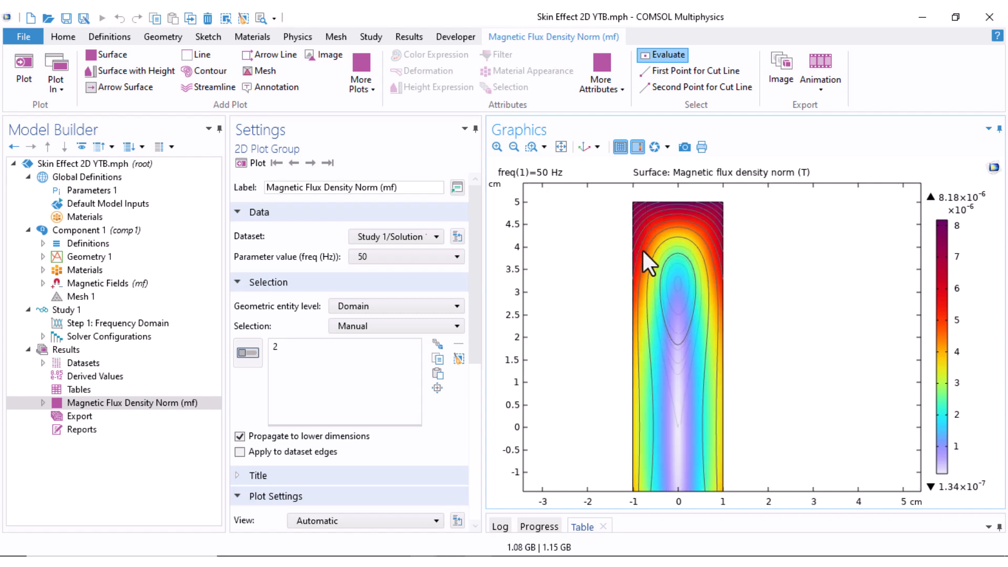
{"action": "mouse_move", "coordinate": [645, 404]}
{"action": "right_mouse_down"}
{"action": "mouse_move", "coordinate": [641, 251]}
{"action": "mouse_move", "coordinate": [718, 386]}
{"action": "right_mouse_up"}
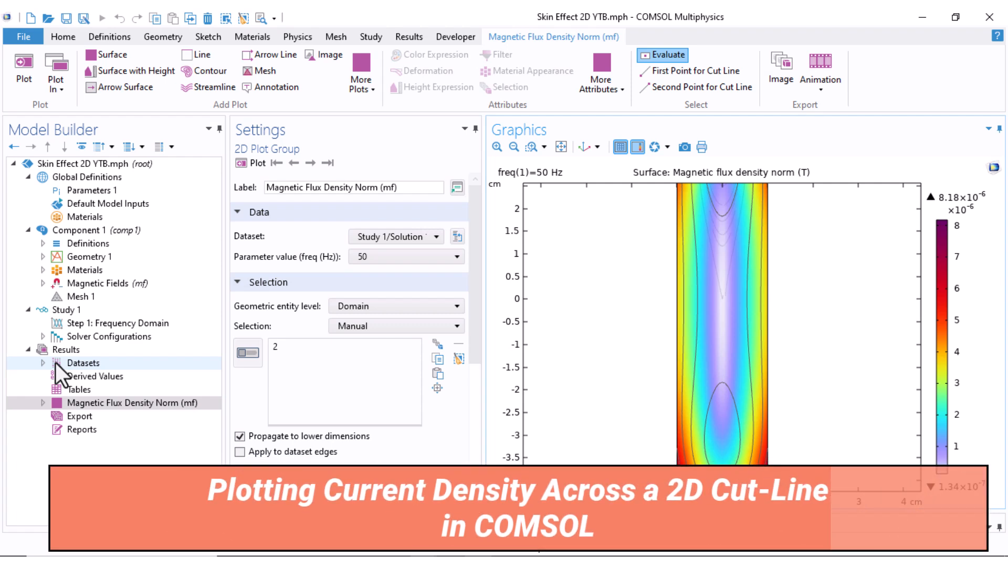
Add a Cut Line 2D dataset across the conductor from (-1, 0) to (1, 0) cm and plot it
{"action": "right_click", "coordinate": [55, 364]}
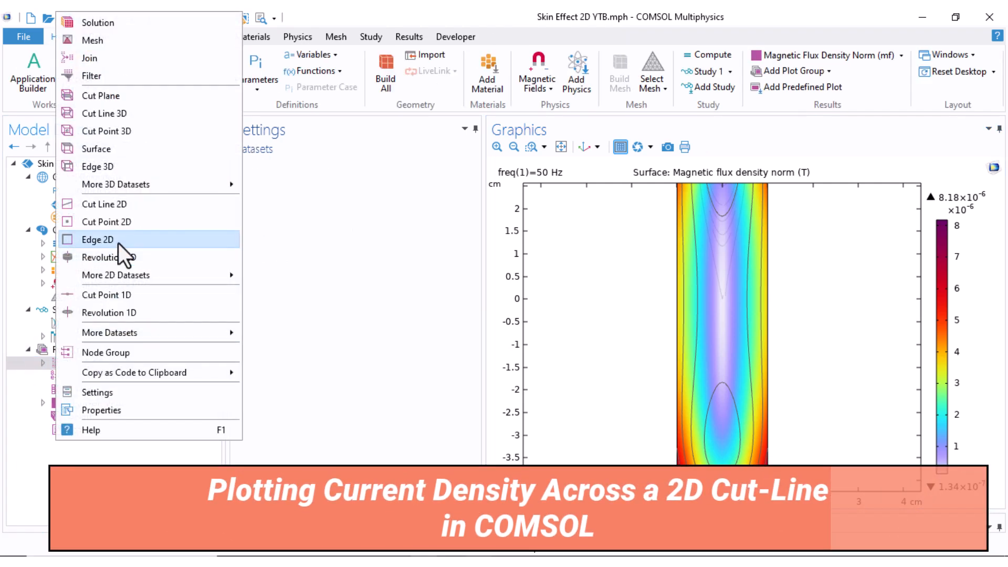
{"action": "left_click", "coordinate": [110, 209]}
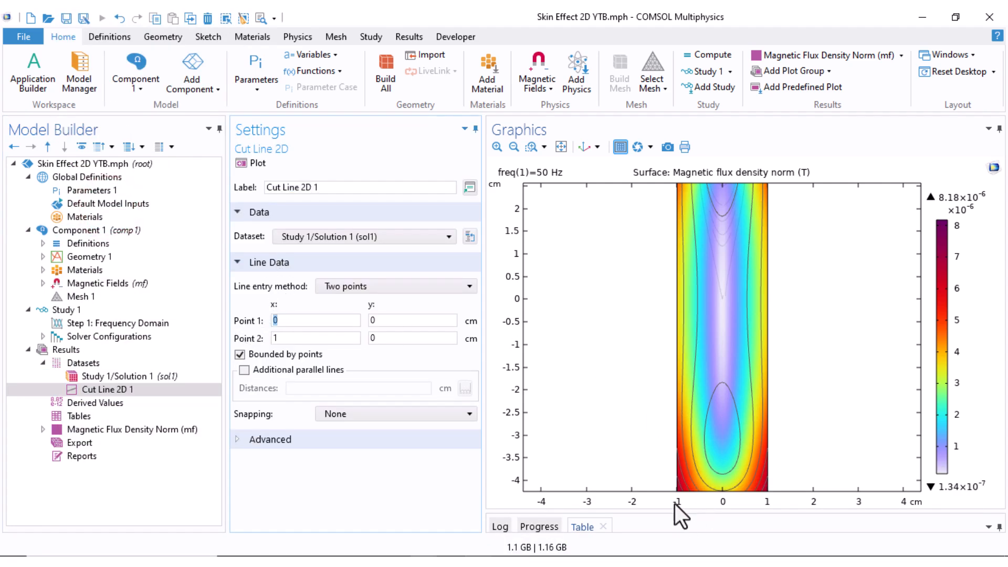
{"action": "type", "text": "-1"}
{"action": "double_click", "coordinate": [331, 340]}
{"action": "left_click", "coordinate": [253, 163]}
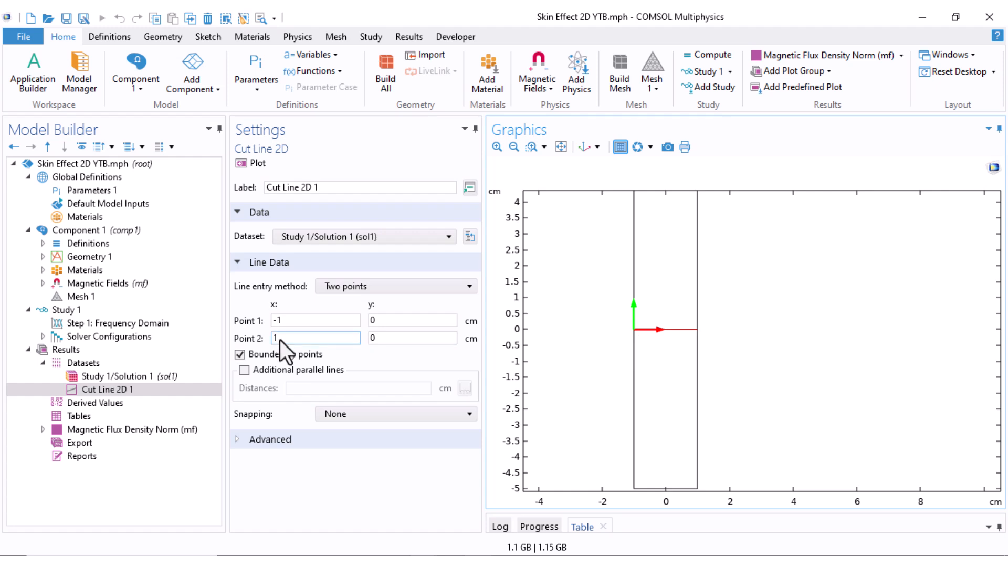
Add a 1D plot group containing a line graph that uses the Cut Line 2D 1 dataset
{"action": "right_click", "coordinate": [41, 351]}
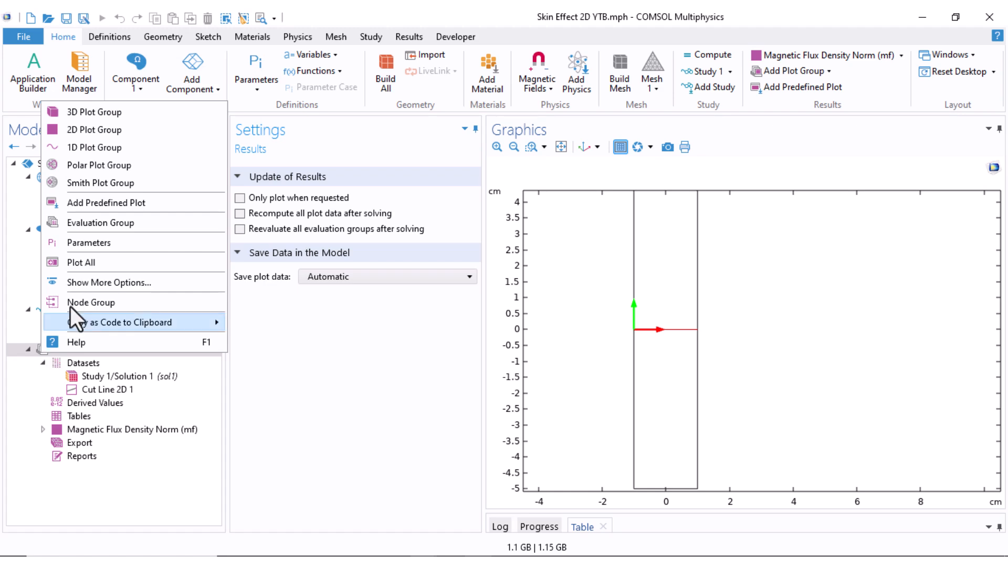
{"action": "left_click", "coordinate": [89, 151]}
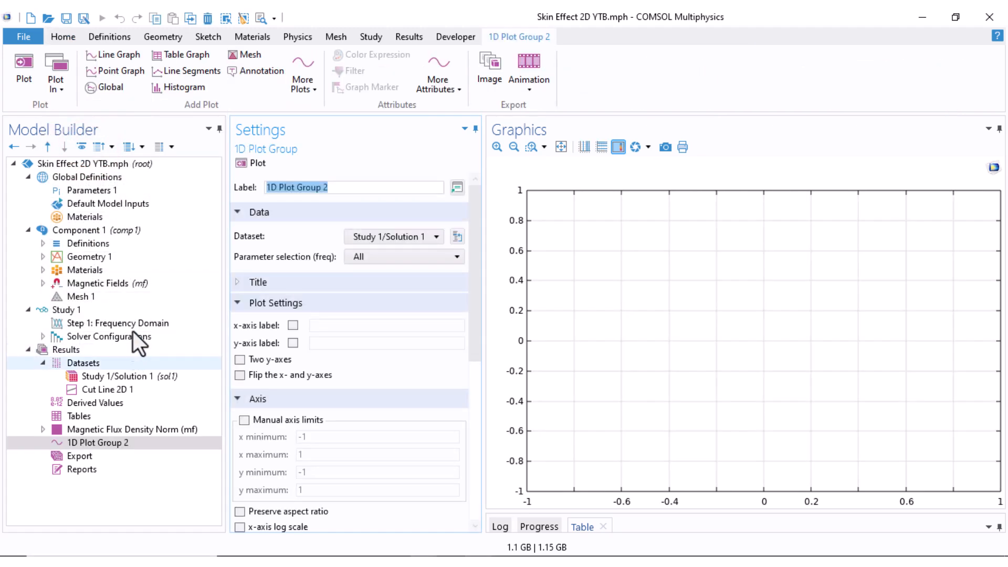
{"action": "right_click", "coordinate": [85, 443]}
{"action": "left_click", "coordinate": [145, 72]}
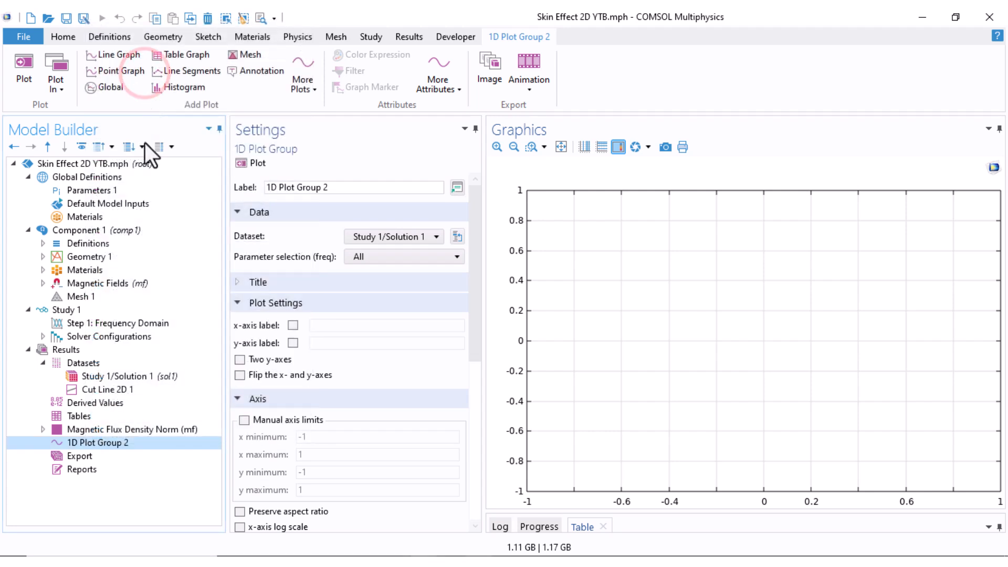
{"action": "left_click", "coordinate": [319, 235]}
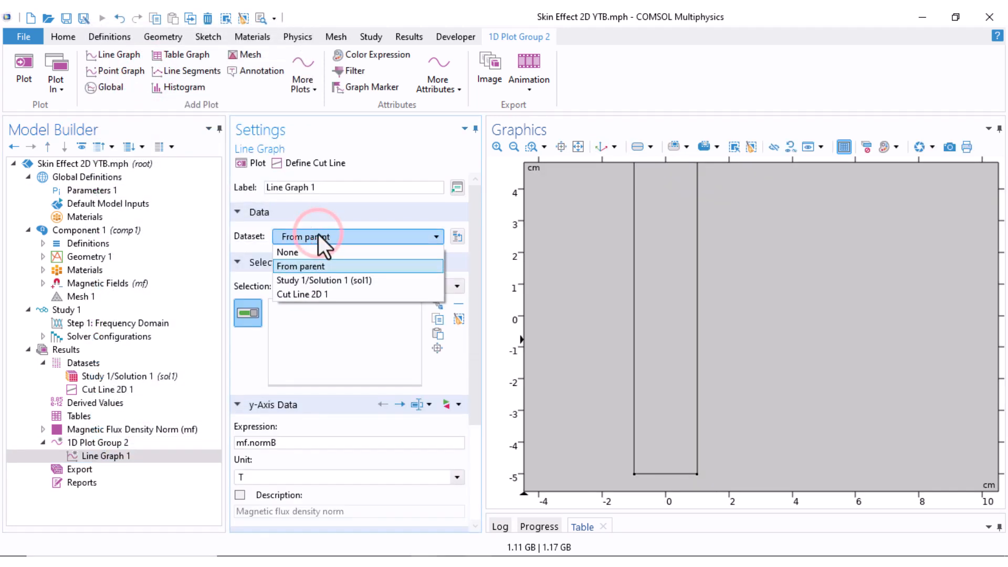
{"action": "left_click", "coordinate": [298, 294]}
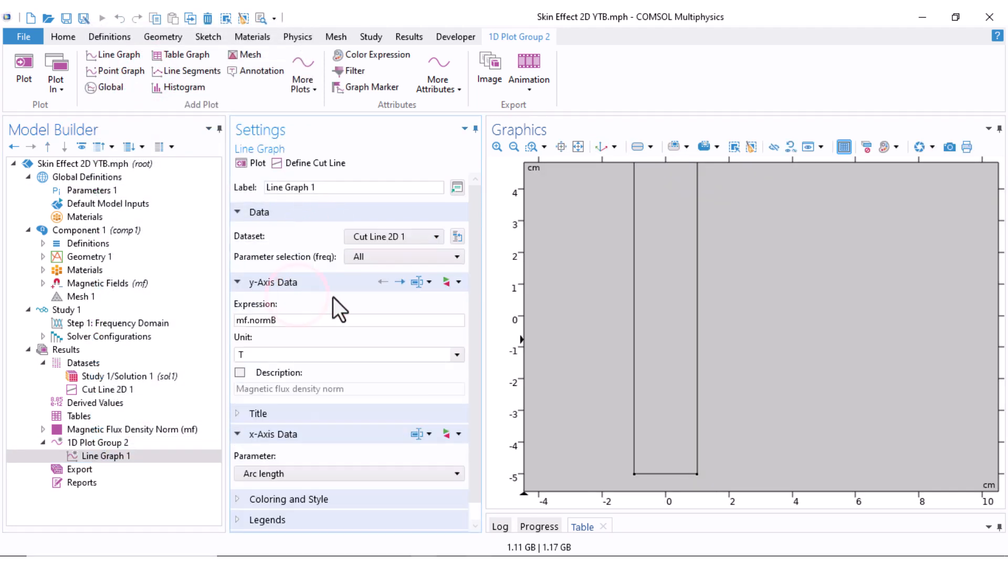
Set the line graph's y-axis expression to the current density norm, mf.normJ, and plot it
{"action": "left_click", "coordinate": [458, 285]}
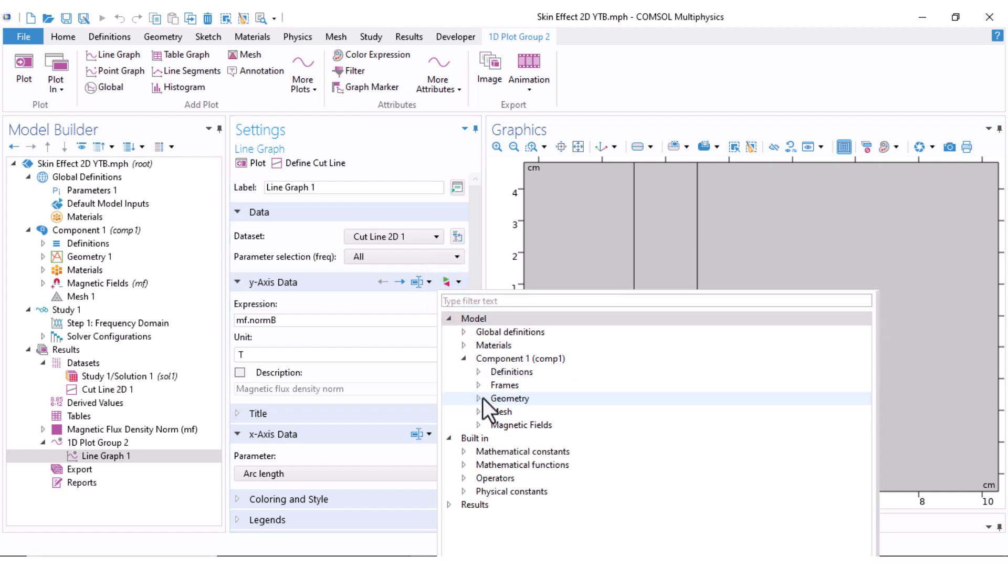
{"action": "left_click", "coordinate": [478, 426]}
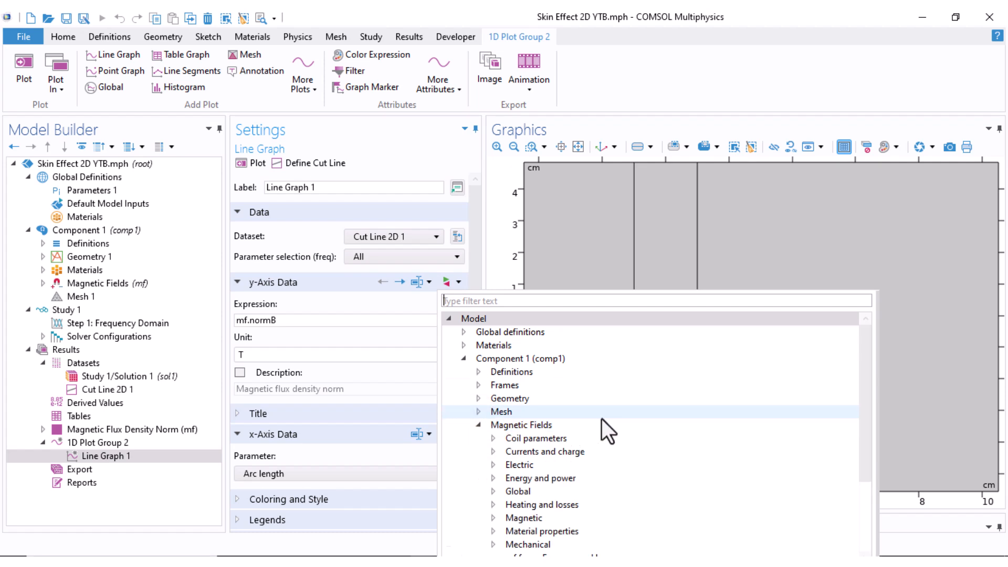
{"action": "scroll", "coordinate": [588, 414], "scroll_direction": "down", "scroll_amount": 2}
{"action": "left_click", "coordinate": [492, 374]}
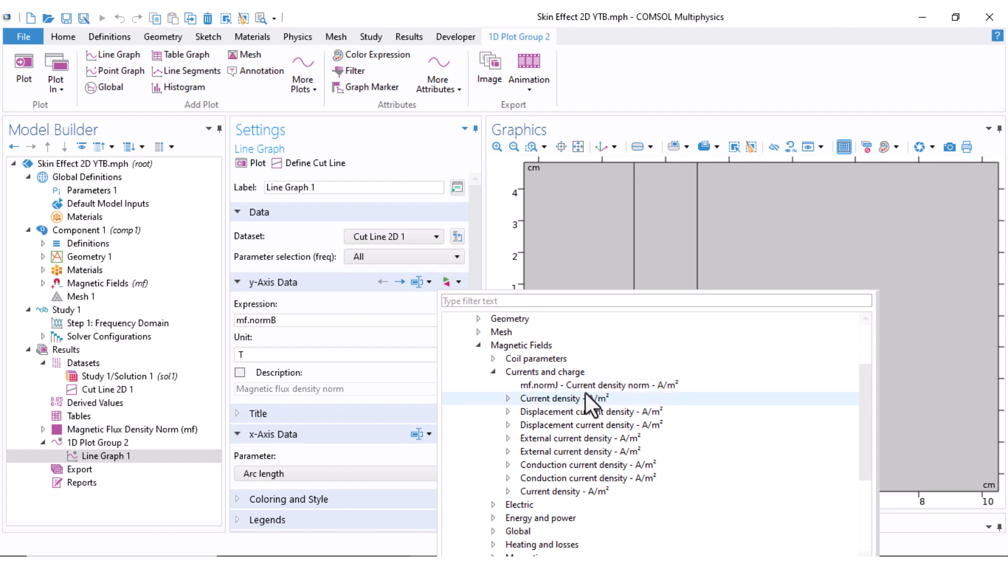
{"action": "double_click", "coordinate": [609, 387]}
{"action": "left_click", "coordinate": [256, 163]}
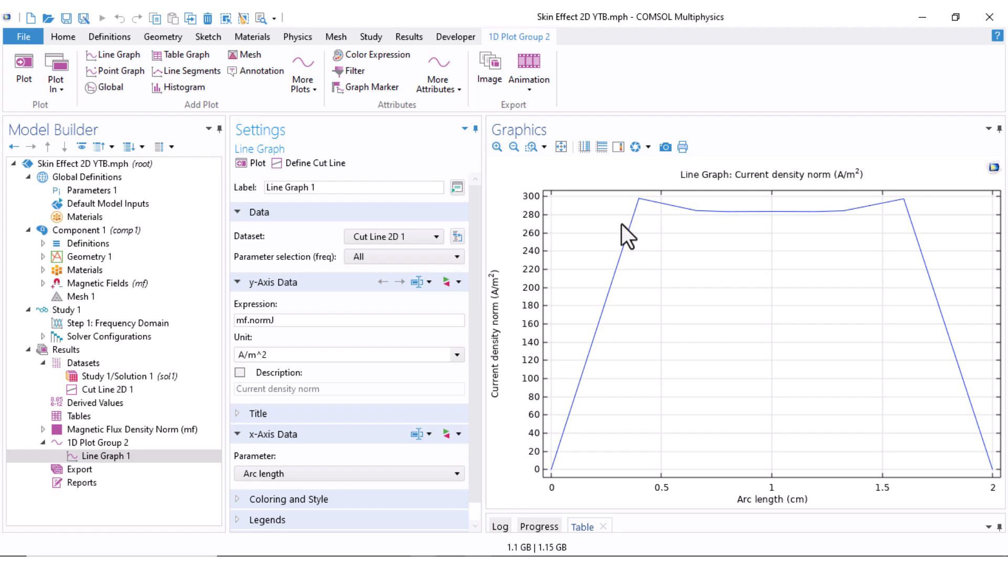
Examine the physics-controlled mesh inside the conductor and switch Mesh 1 to a user-controlled mesh
{"action": "left_click", "coordinate": [90, 299]}
{"action": "scroll", "coordinate": [669, 378], "scroll_direction": "up", "scroll_amount": 2}
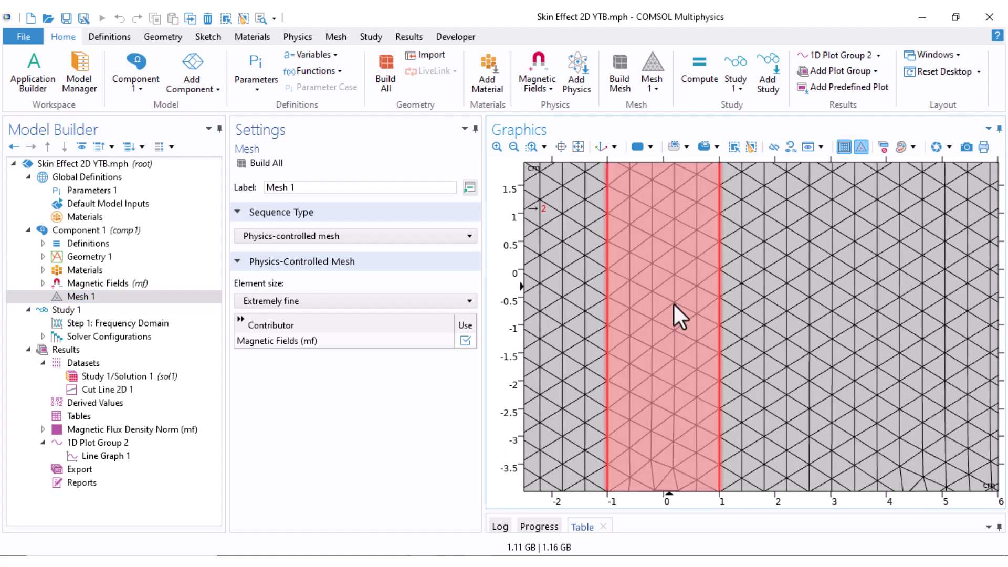
{"action": "left_click_drag", "start_coordinate": [658, 345], "coordinate": [645, 322]}
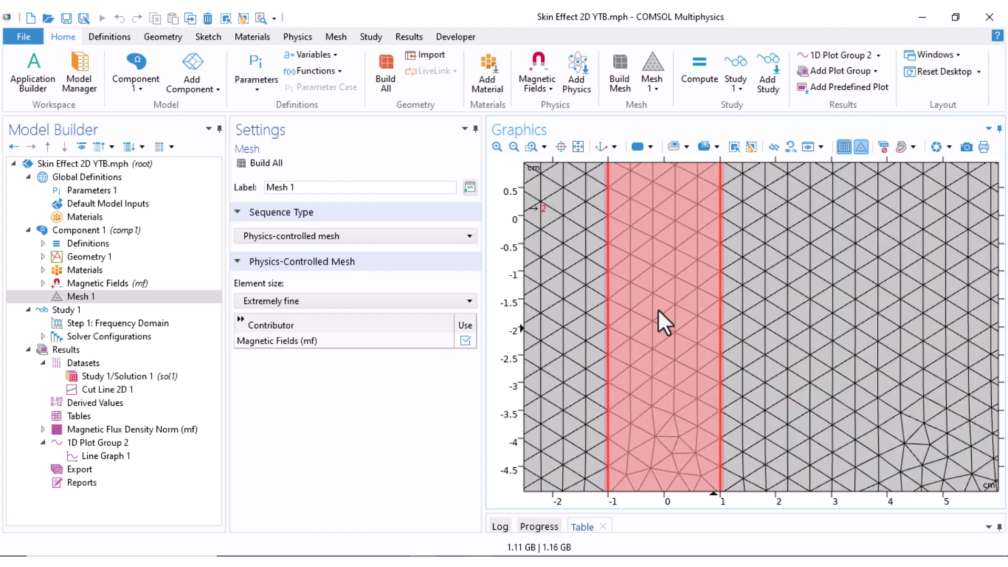
{"action": "left_click_drag", "start_coordinate": [680, 387], "coordinate": [682, 299]}
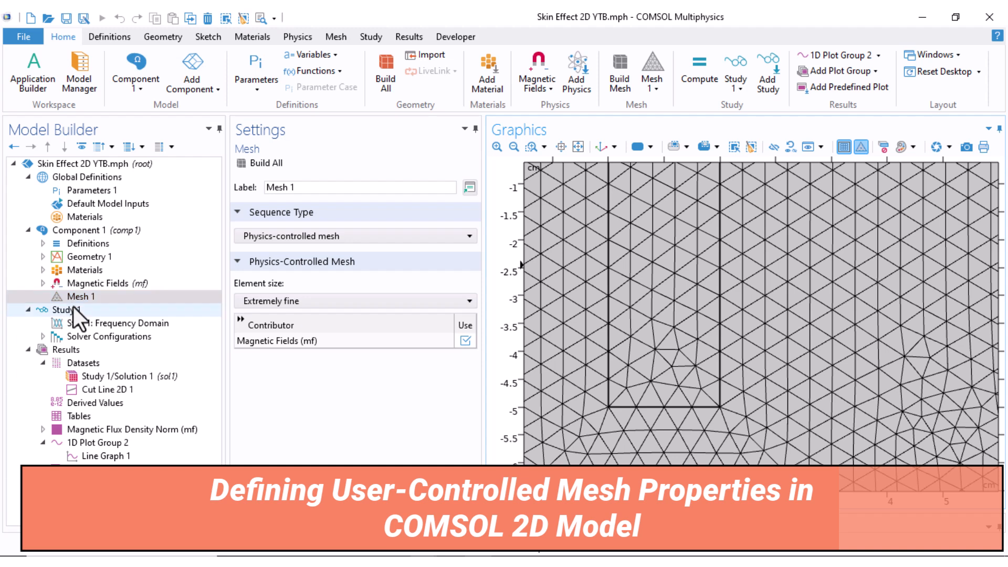
{"action": "left_click", "coordinate": [277, 236]}
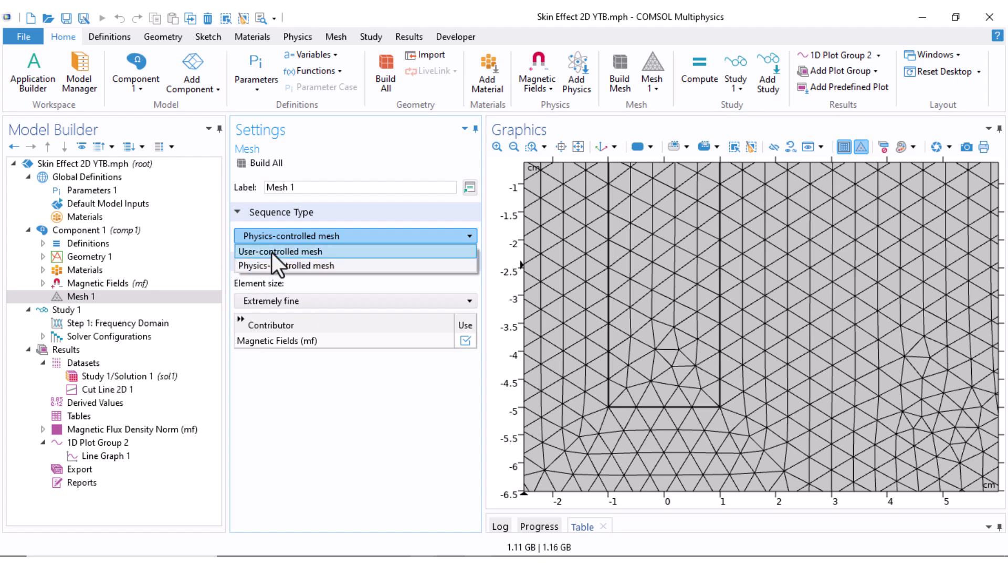
{"action": "left_click", "coordinate": [272, 254]}
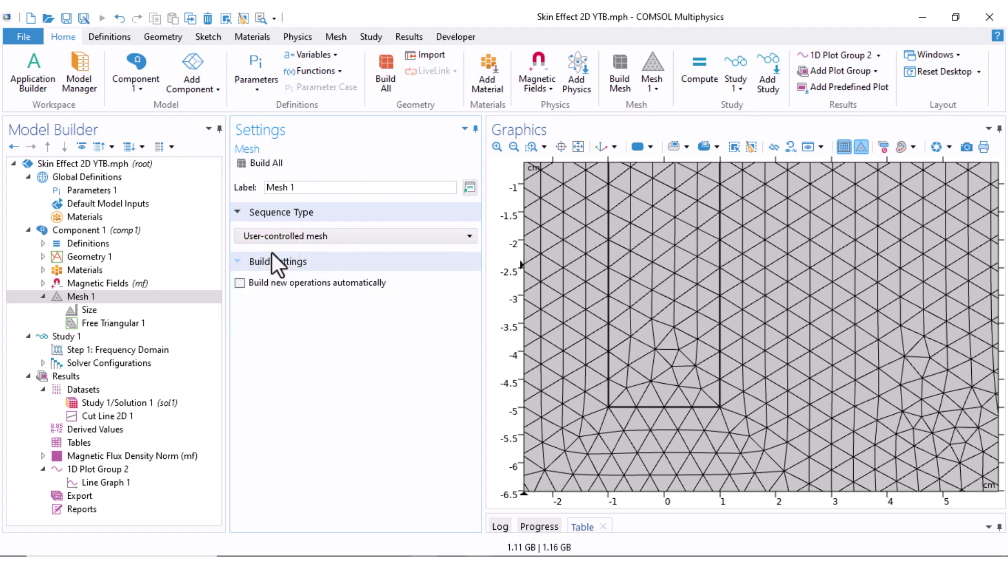
Set the mesh Size node's maximum element size to 0.2 cm, minimum element size to 0.05 cm and maximum element growth rate to 5
{"action": "left_click", "coordinate": [75, 310]}
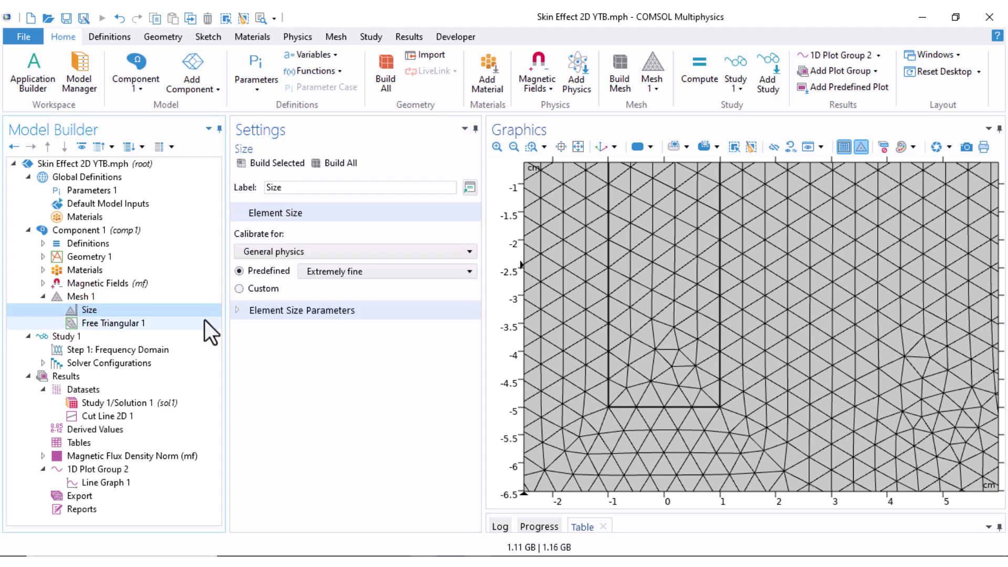
{"action": "left_click", "coordinate": [268, 310]}
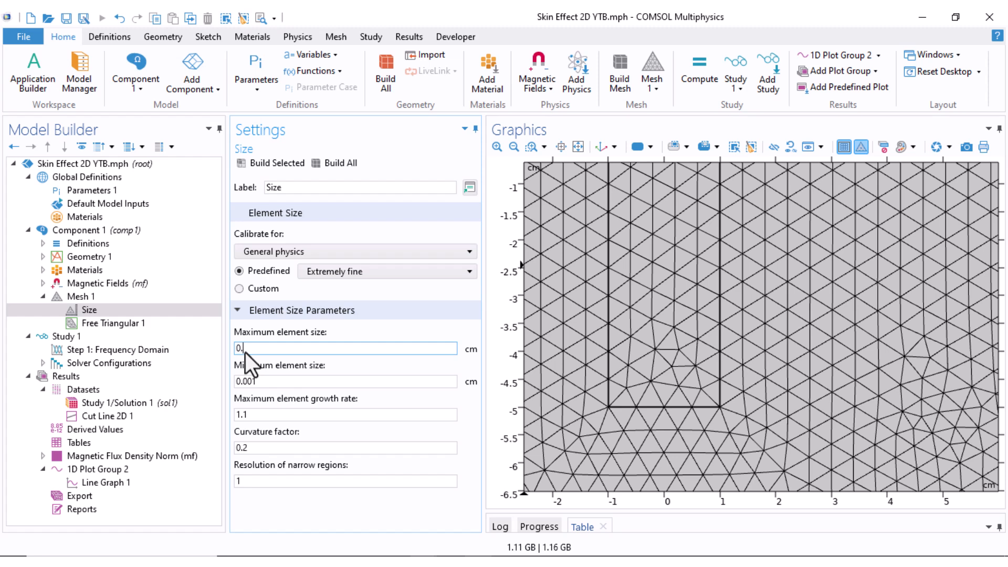
{"action": "left_click", "coordinate": [260, 380]}
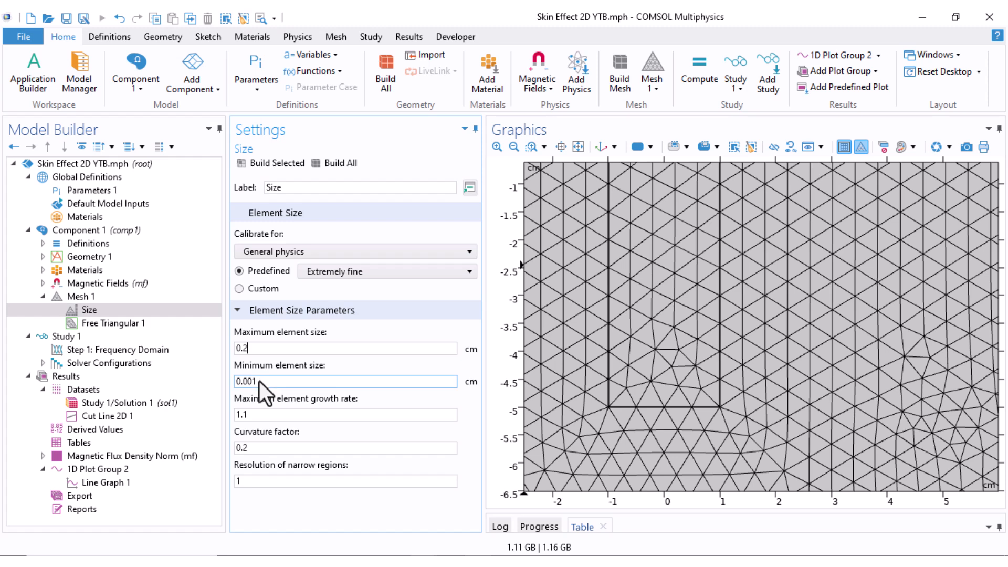
{"action": "left_click_drag", "start_coordinate": [260, 380], "coordinate": [237, 383]}
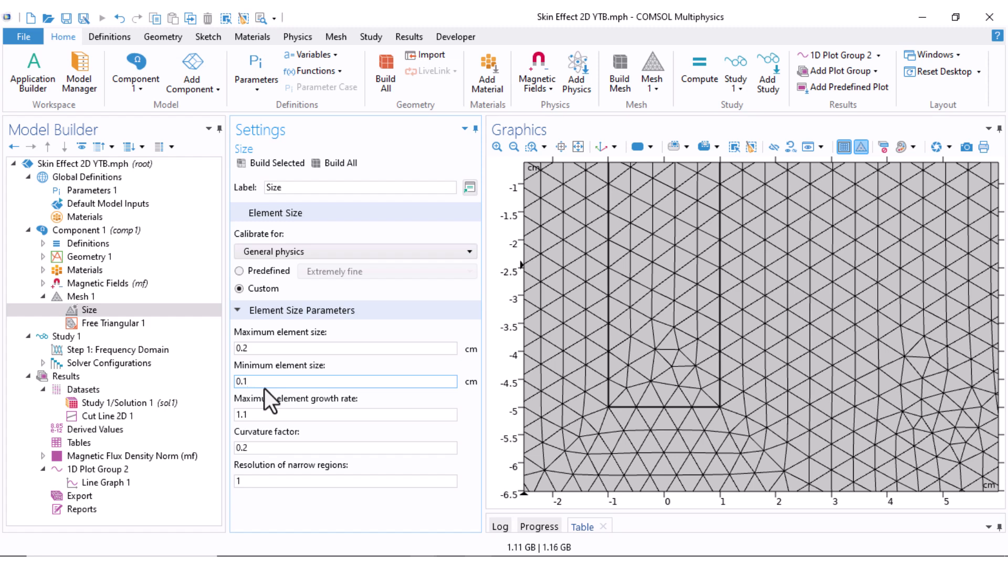
{"action": "left_click", "coordinate": [247, 380]}
{"action": "key", "text": "BackSpace"}
{"action": "type", "text": "05"}
{"action": "left_click_drag", "start_coordinate": [320, 412], "coordinate": [226, 415]}
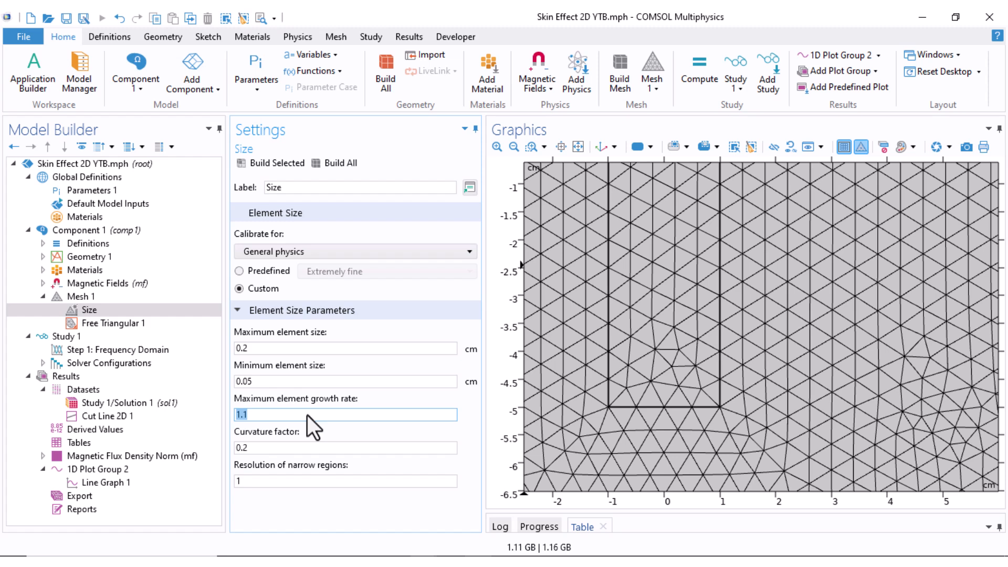
{"action": "type", "text": "5"}
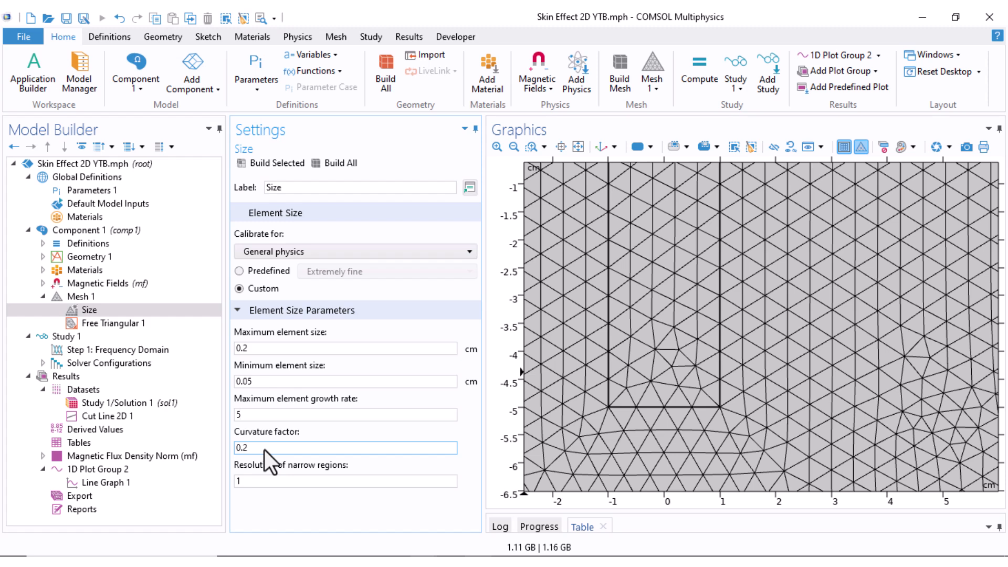
Add a second Free Triangular operation to Mesh 1 and assign it to domain 1, the air around the conductor
{"action": "left_click", "coordinate": [118, 324]}
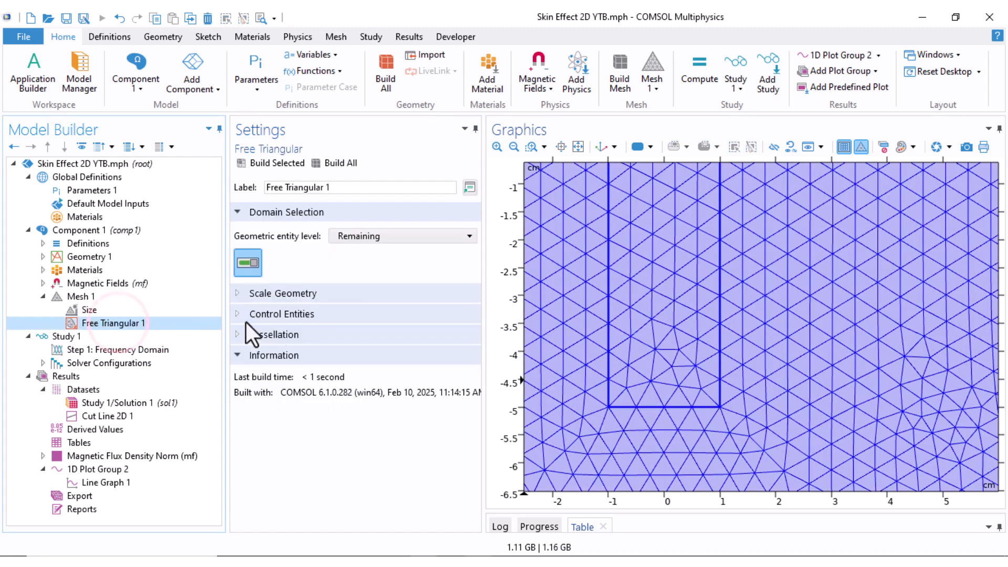
{"action": "scroll", "coordinate": [616, 394], "scroll_direction": "down", "scroll_amount": 5}
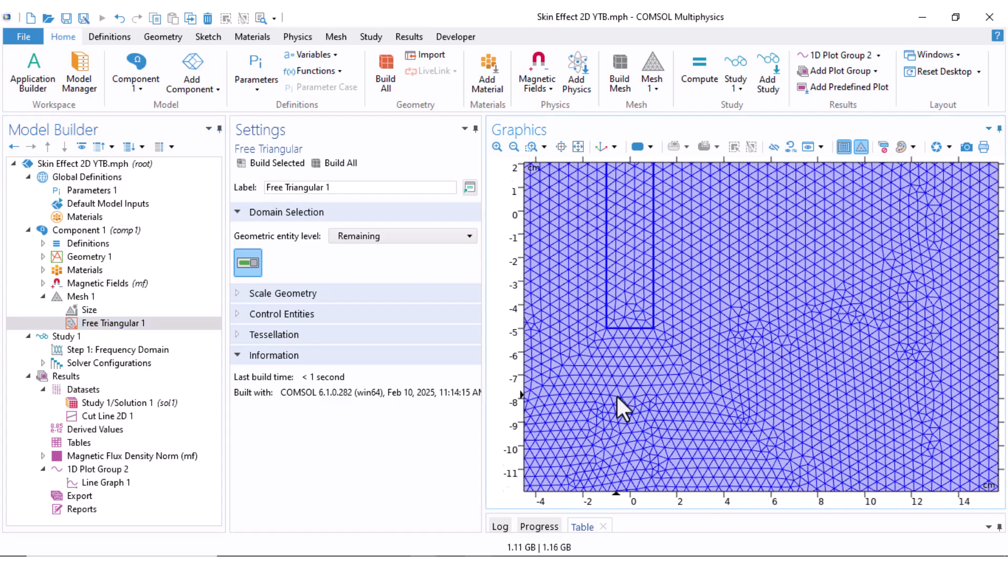
{"action": "scroll", "coordinate": [694, 348], "scroll_direction": "down", "scroll_amount": 2}
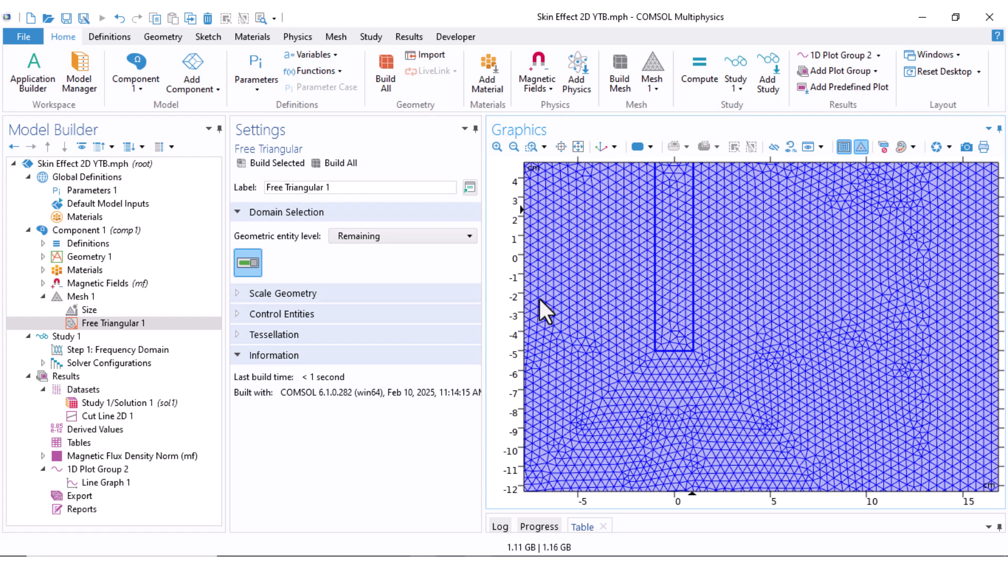
{"action": "right_click", "coordinate": [69, 296]}
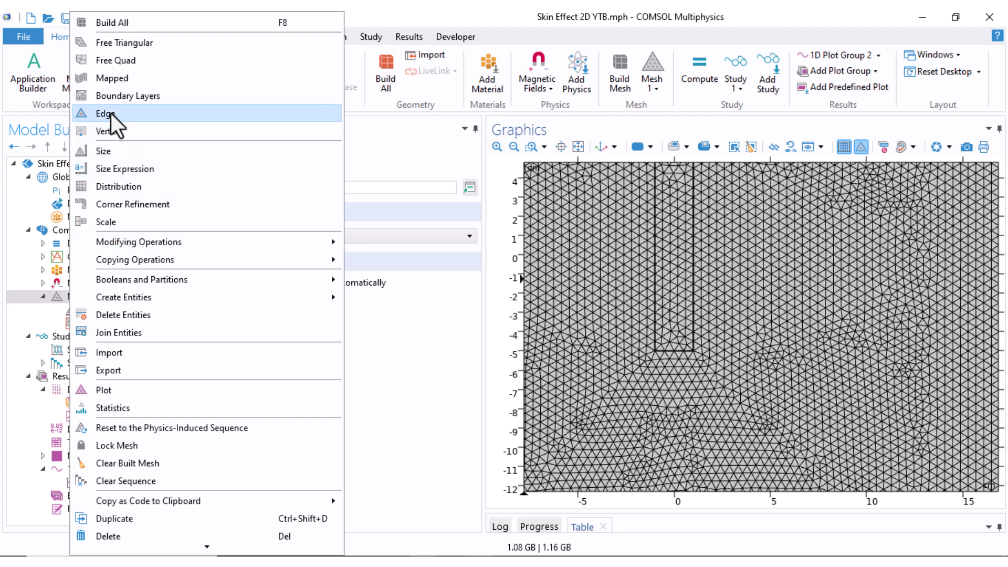
{"action": "left_click", "coordinate": [128, 43]}
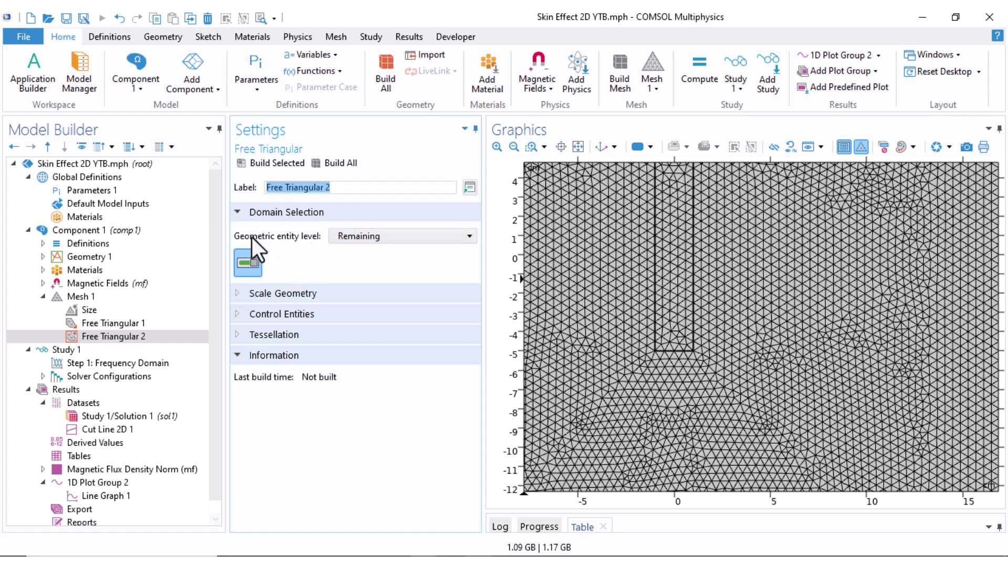
{"action": "left_click", "coordinate": [357, 240]}
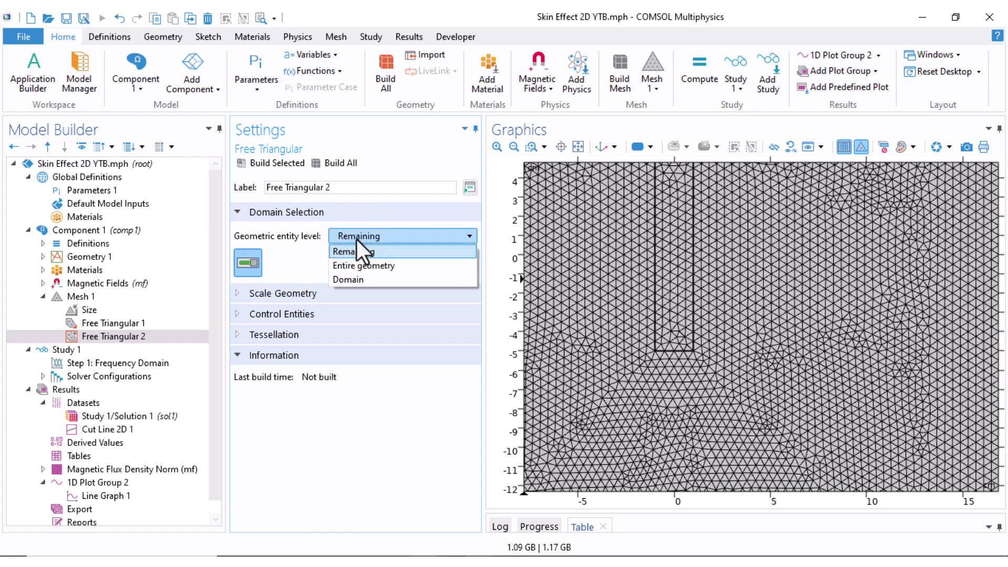
{"action": "left_click", "coordinate": [359, 280]}
{"action": "left_click", "coordinate": [593, 288]}
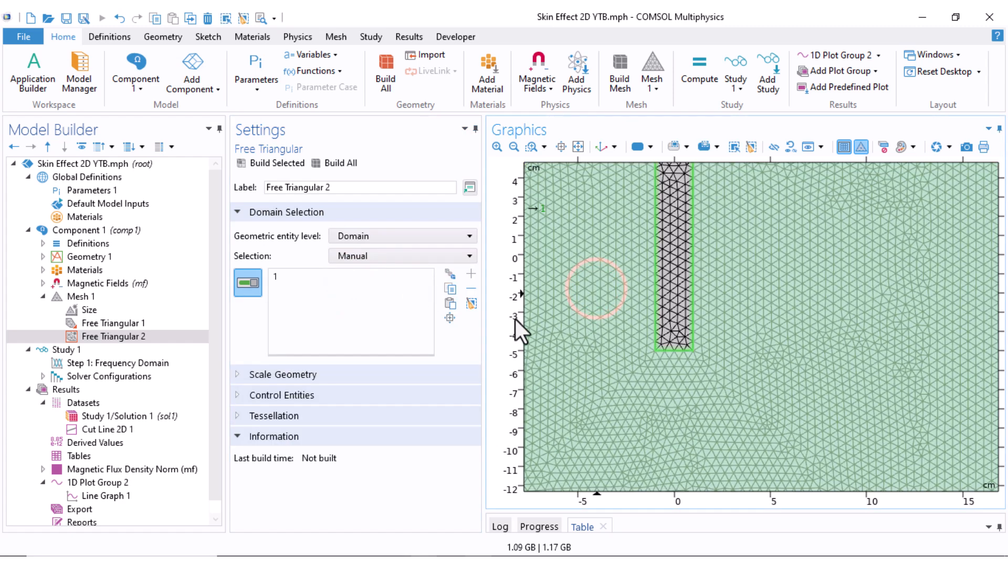
Restrict Free Triangular 1 to domain 2, the conductor, by using a domain selection and removing domain 1
{"action": "left_click", "coordinate": [114, 324]}
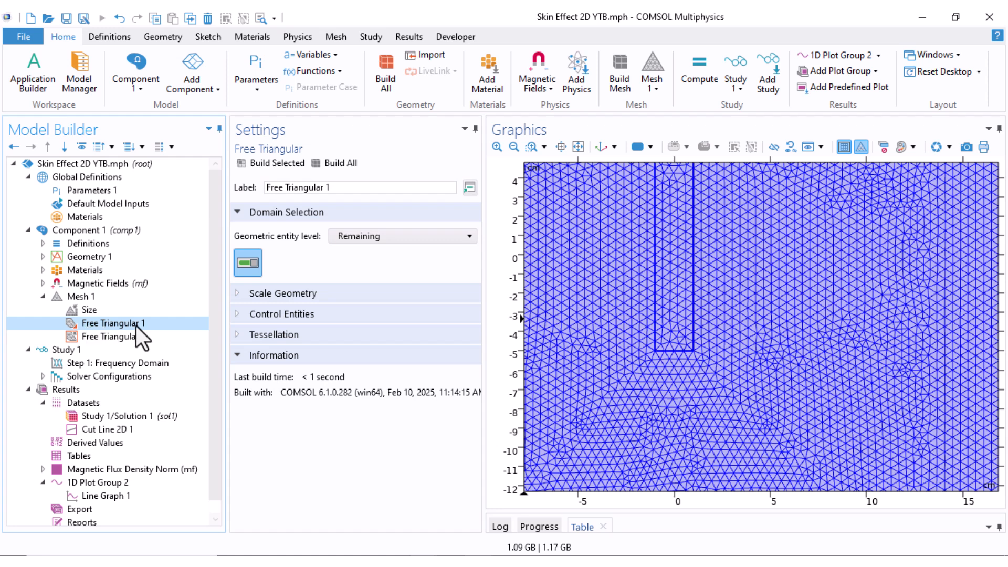
{"action": "left_click", "coordinate": [378, 238]}
{"action": "left_click", "coordinate": [367, 278]}
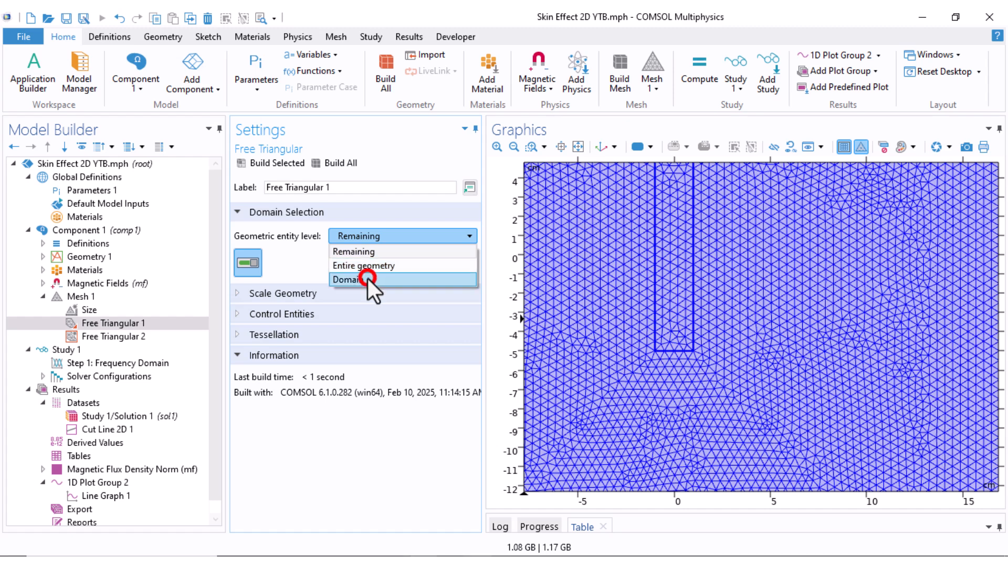
{"action": "left_click", "coordinate": [344, 277]}
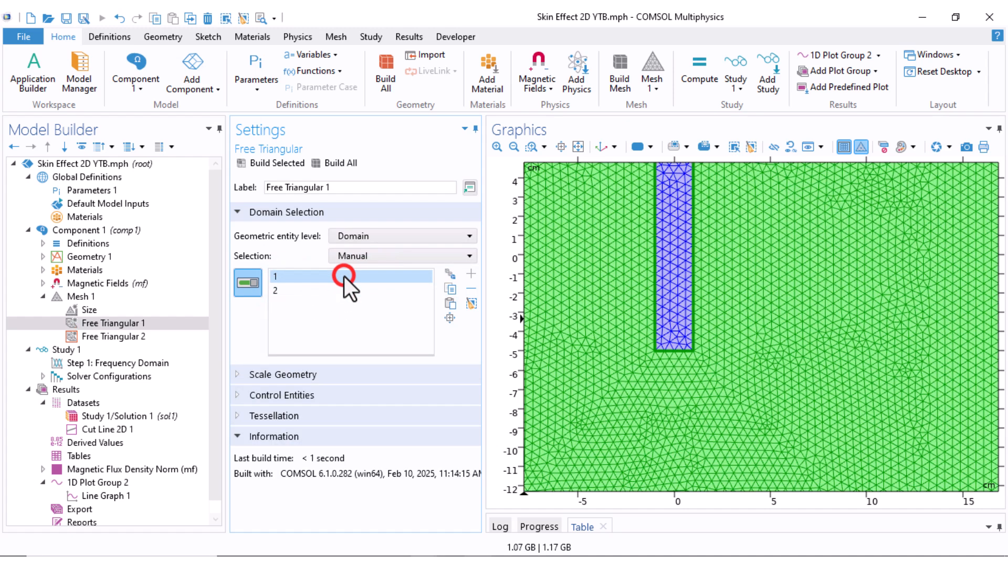
{"action": "left_click", "coordinate": [472, 288]}
{"action": "left_click", "coordinate": [104, 325]}
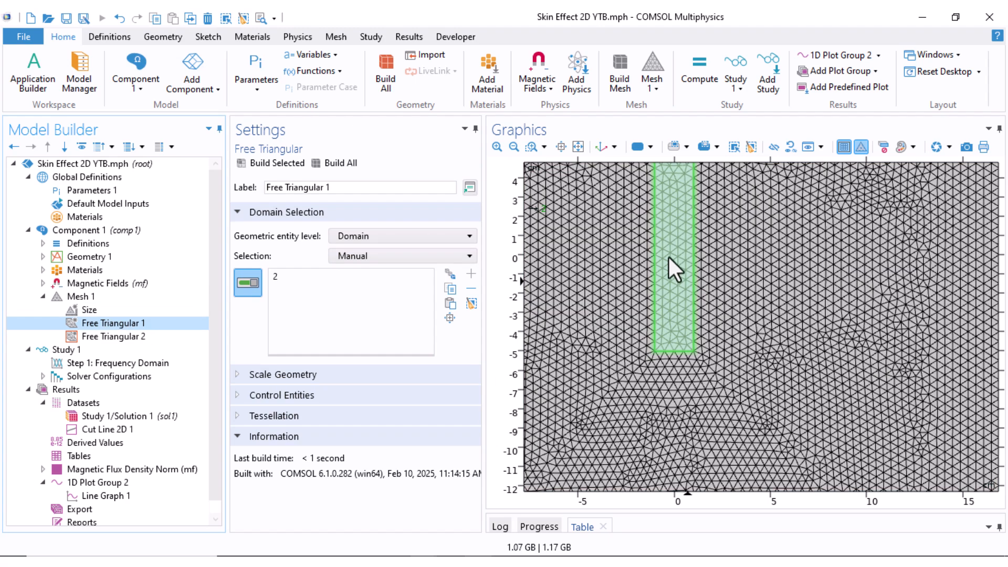
Set the x-direction and y-direction geometry scales of Free Triangular 2 to 0.1
{"action": "left_click", "coordinate": [122, 337]}
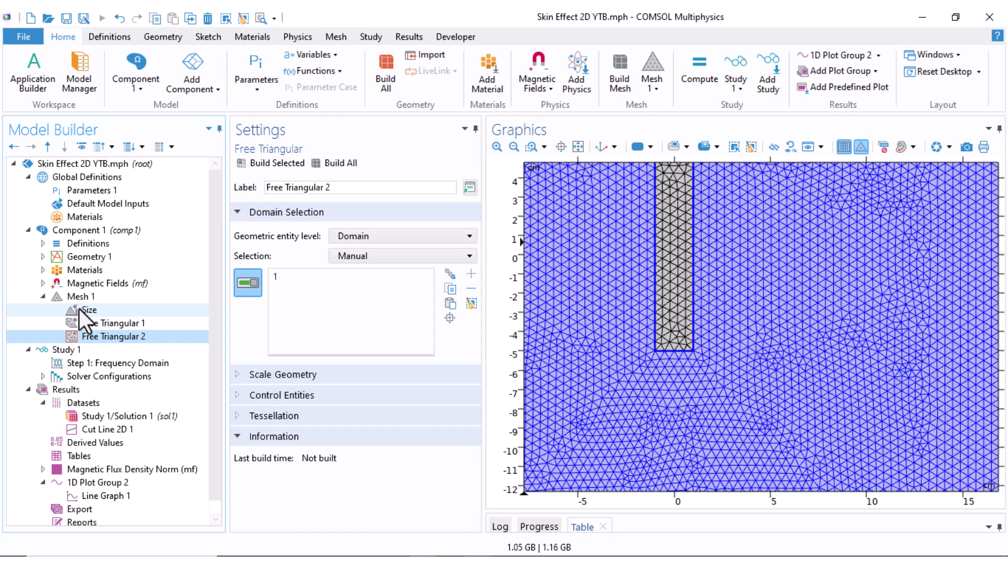
{"action": "left_click", "coordinate": [235, 373]}
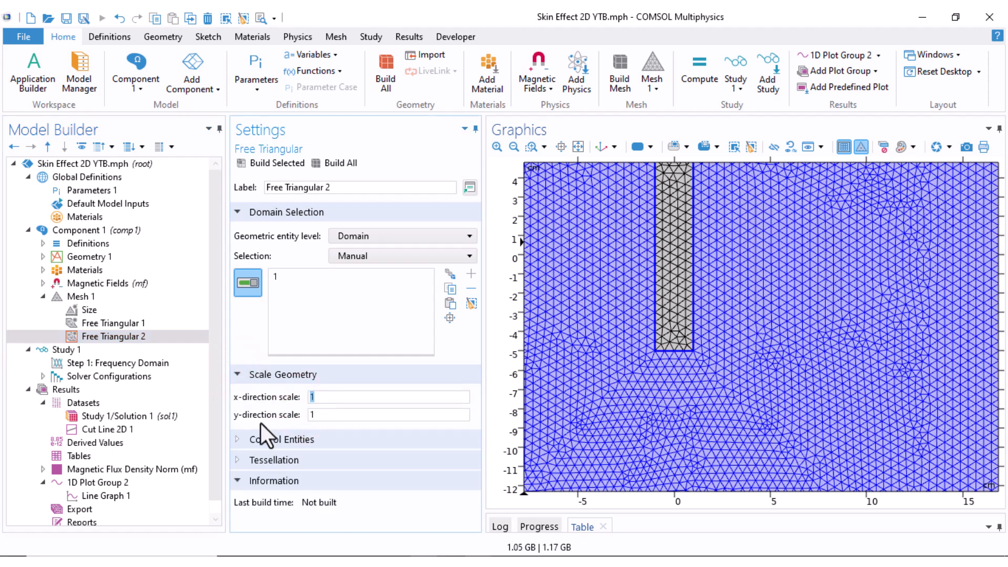
{"action": "type", "text": "0.1"}
{"action": "left_click", "coordinate": [292, 414]}
{"action": "type", "text": "0.1"}
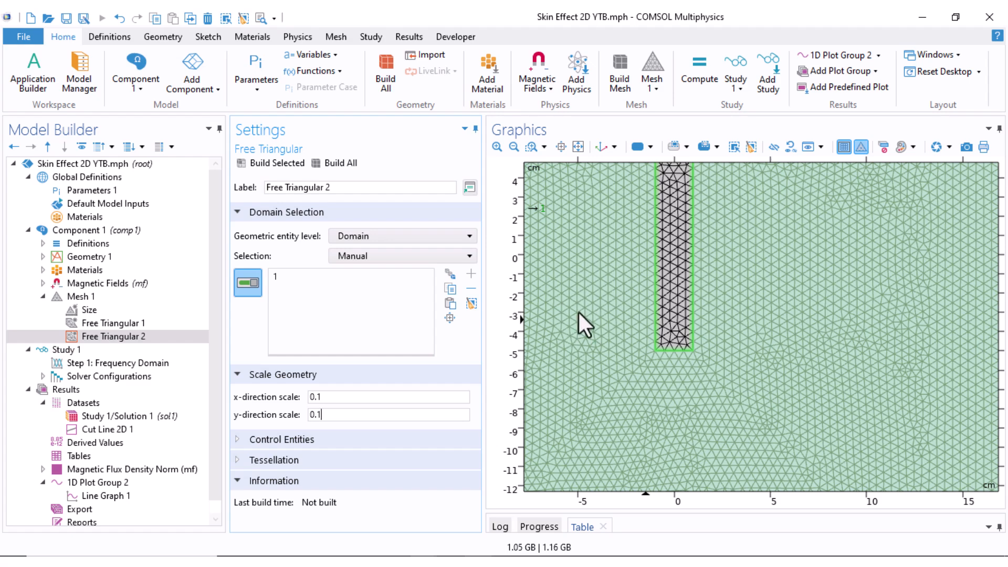
Build the whole of Mesh 1 and inspect the refined elements in and around the conductor
{"action": "left_click", "coordinate": [93, 296]}
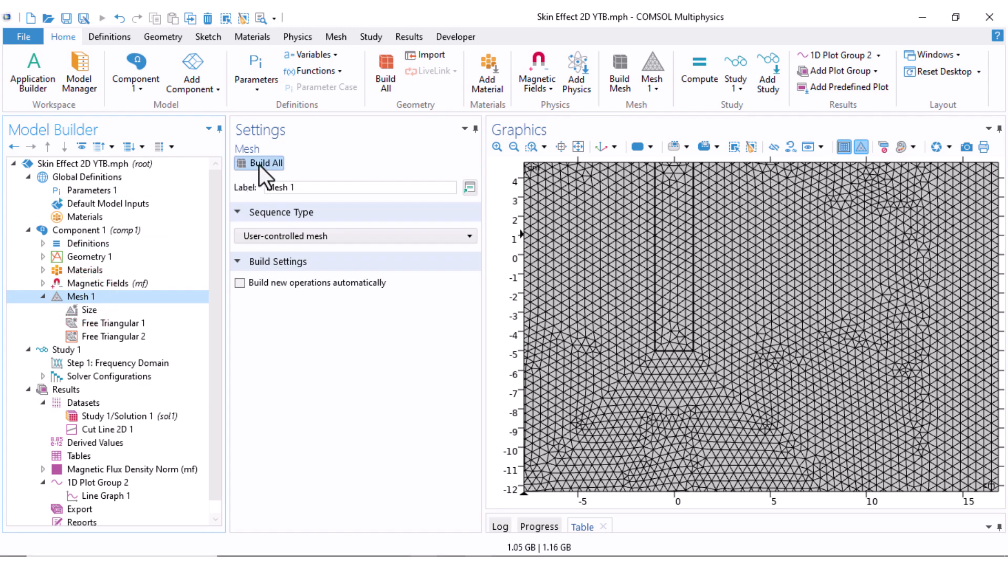
{"action": "left_click", "coordinate": [260, 163]}
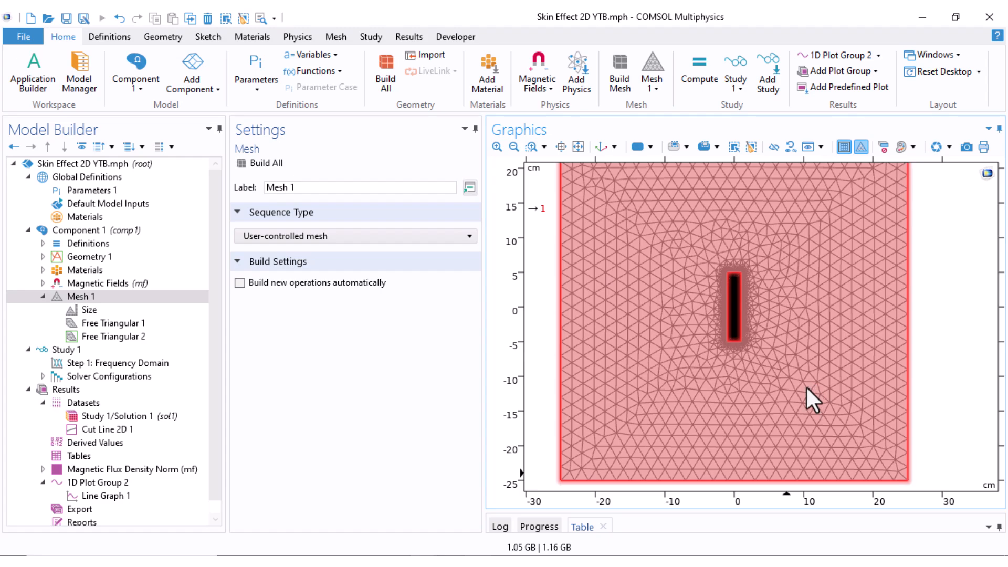
{"action": "scroll", "coordinate": [756, 339], "scroll_direction": "up", "scroll_amount": 5}
{"action": "scroll", "coordinate": [650, 358], "scroll_direction": "up", "scroll_amount": 3}
{"action": "right_click_drag", "start_coordinate": [633, 329], "coordinate": [724, 254]}
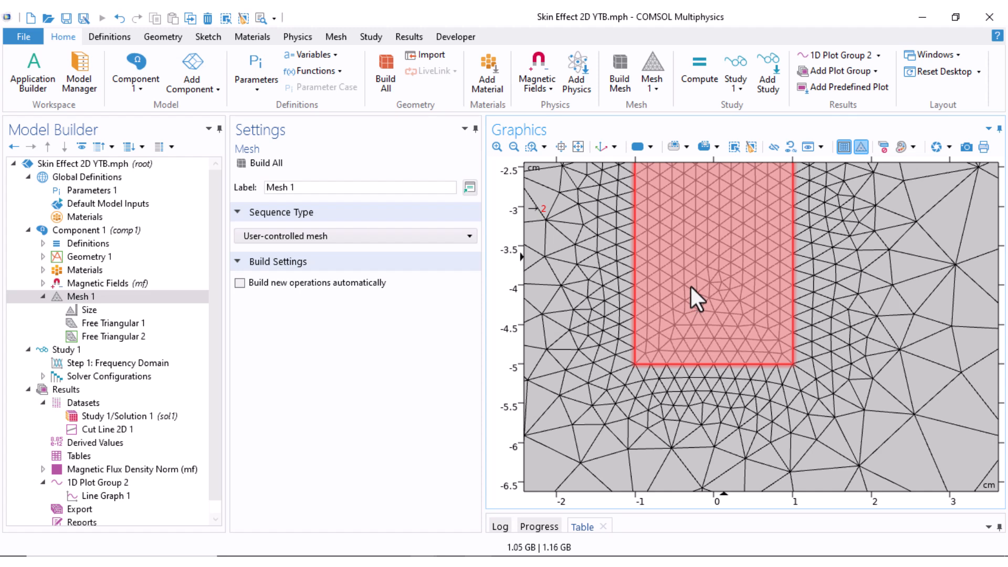
Recompute Study 1 with the refined mesh and display the current density curve of 1D Plot Group 2
{"action": "left_click", "coordinate": [71, 351]}
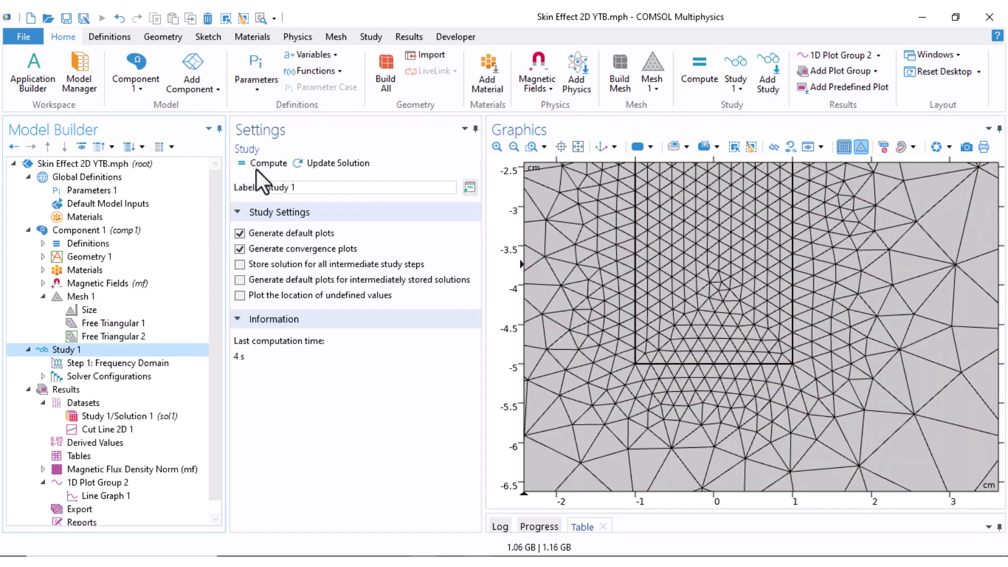
{"action": "left_click", "coordinate": [258, 163]}
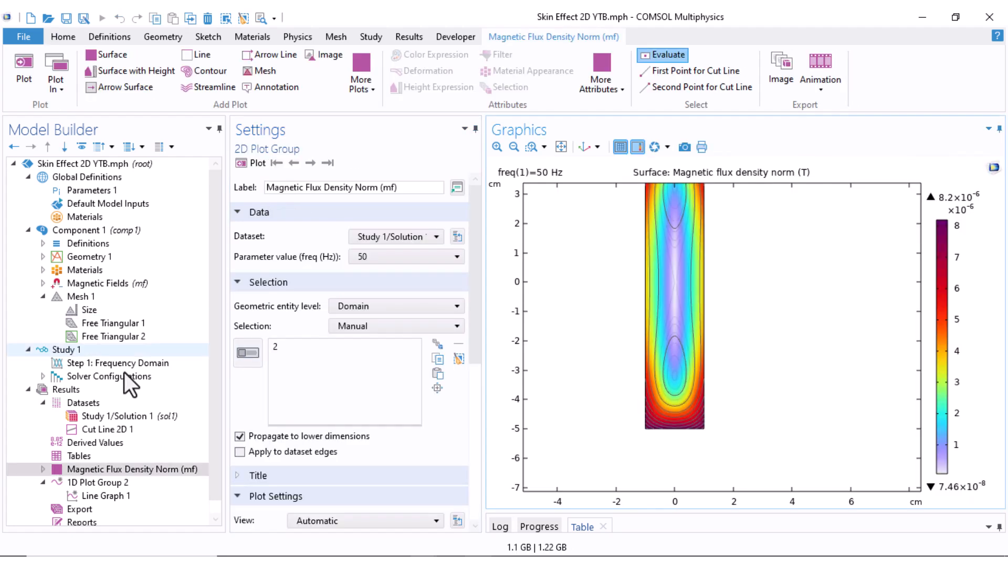
{"action": "scroll", "coordinate": [122, 452], "scroll_direction": "down", "scroll_amount": 1}
{"action": "left_click", "coordinate": [105, 467]}
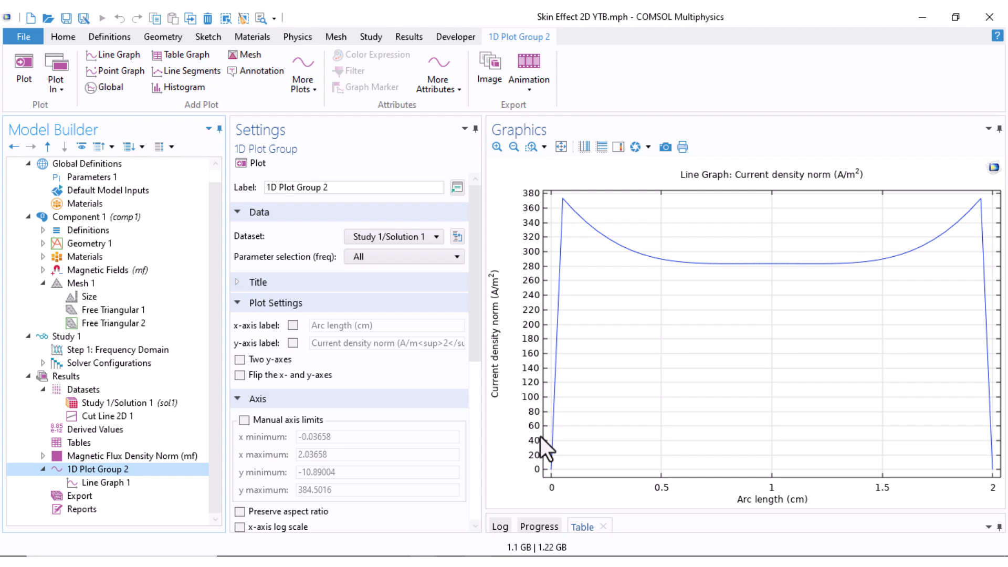
Set the x-coordinates of the Cut Line 2D 1 end points to -0.99 and 0.99 cm and replot 1D Plot Group 2
{"action": "left_click", "coordinate": [89, 420]}
{"action": "left_click", "coordinate": [285, 321]}
{"action": "double_click", "coordinate": [286, 320]}
{"action": "type", "text": "0.99"}
{"action": "left_click_drag", "start_coordinate": [299, 339], "coordinate": [213, 347]}
{"action": "type", "text": "0.99"}
{"action": "left_click", "coordinate": [297, 196]}
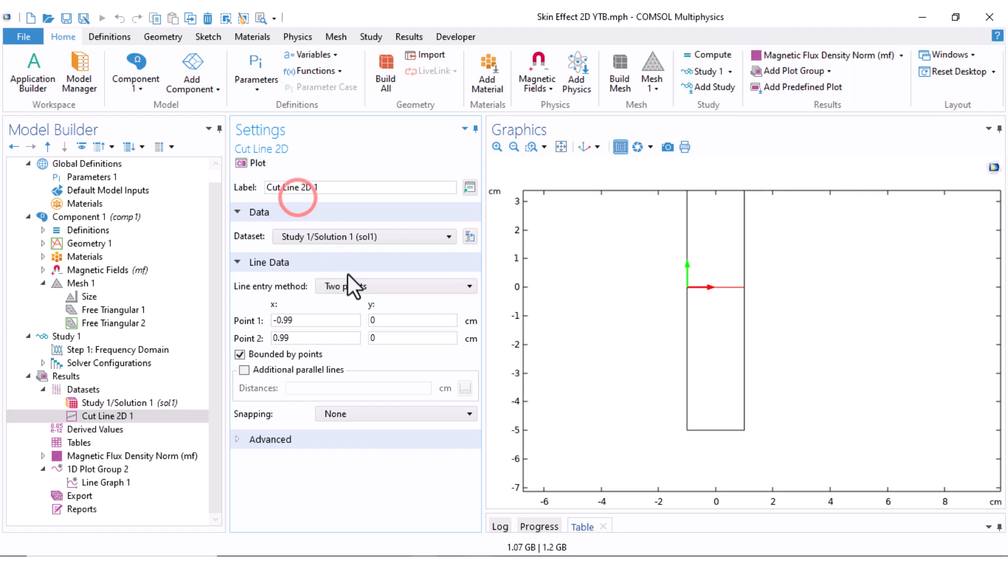
{"action": "left_click", "coordinate": [93, 469]}
{"action": "left_click", "coordinate": [258, 163]}
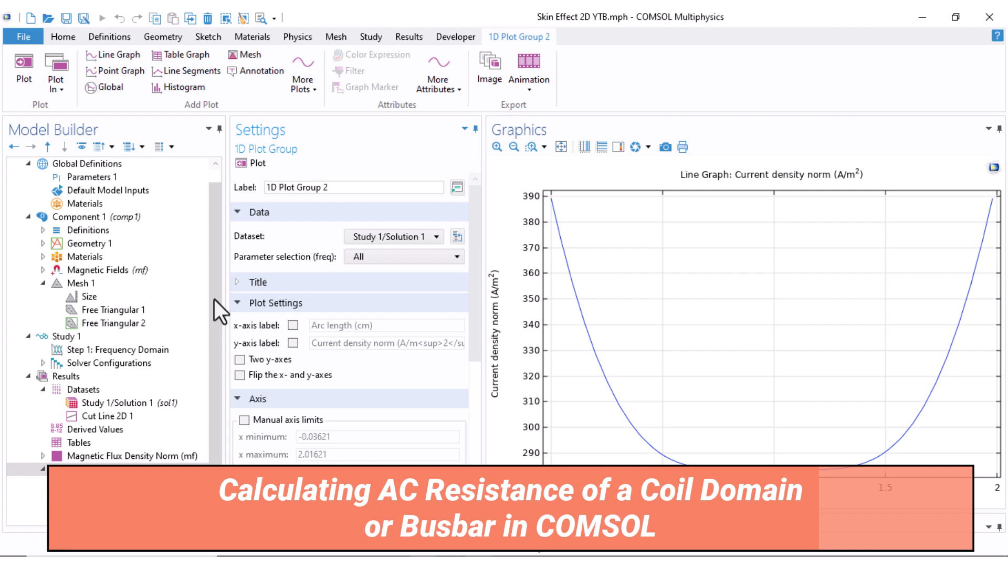
Check the out-of-plane thickness in the Magnetic Fields settings
{"action": "left_click", "coordinate": [76, 272]}
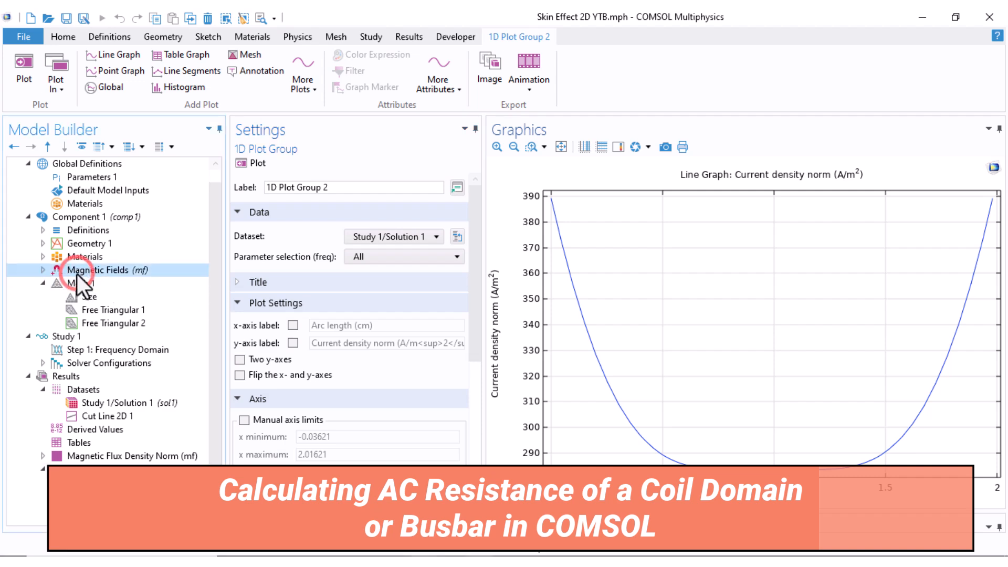
{"action": "scroll", "coordinate": [344, 397], "scroll_direction": "down", "scroll_amount": 3}
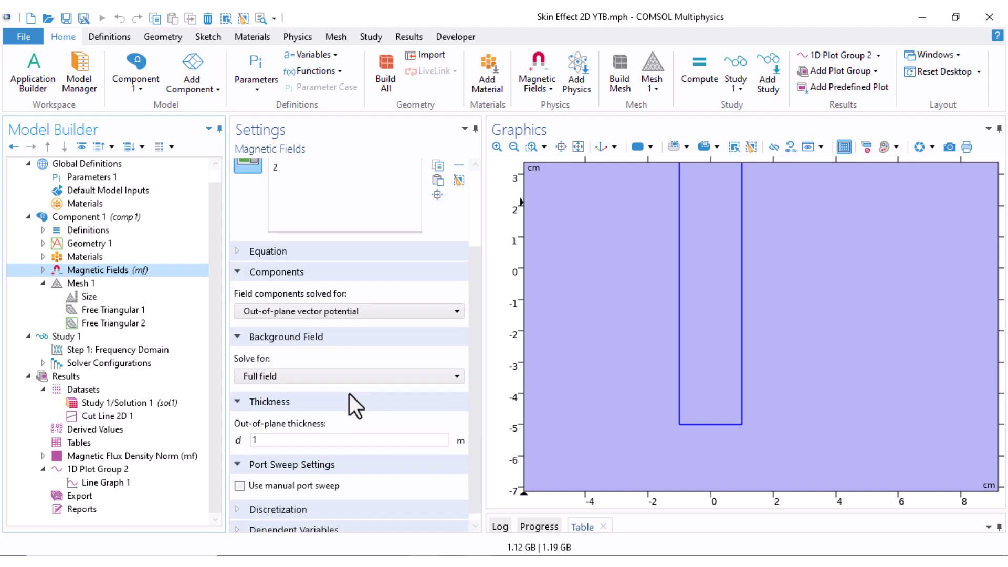
{"action": "scroll", "coordinate": [349, 395], "scroll_direction": "down", "scroll_amount": 1}
{"action": "double_click", "coordinate": [256, 432]}
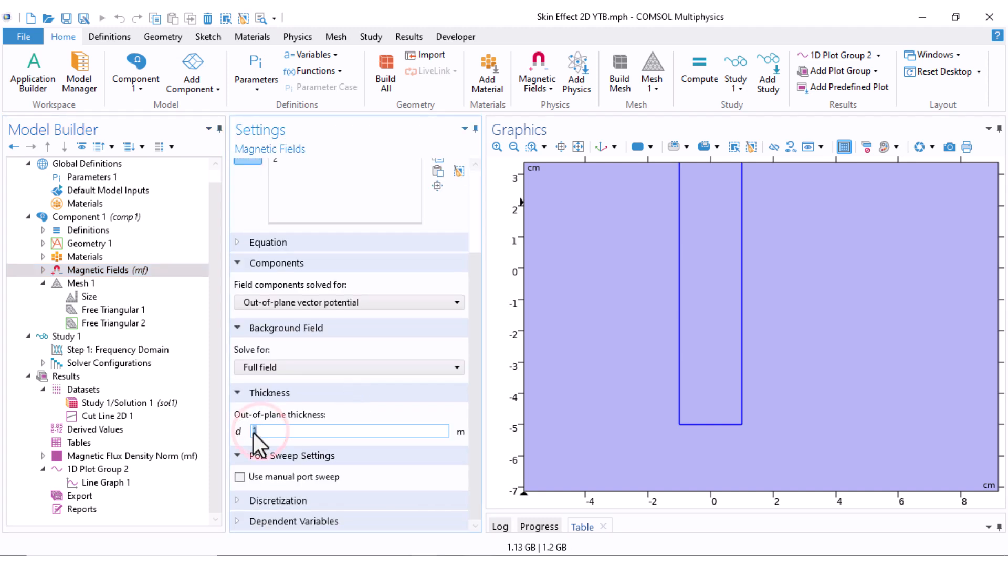
{"action": "key", "text": "BackSpace"}
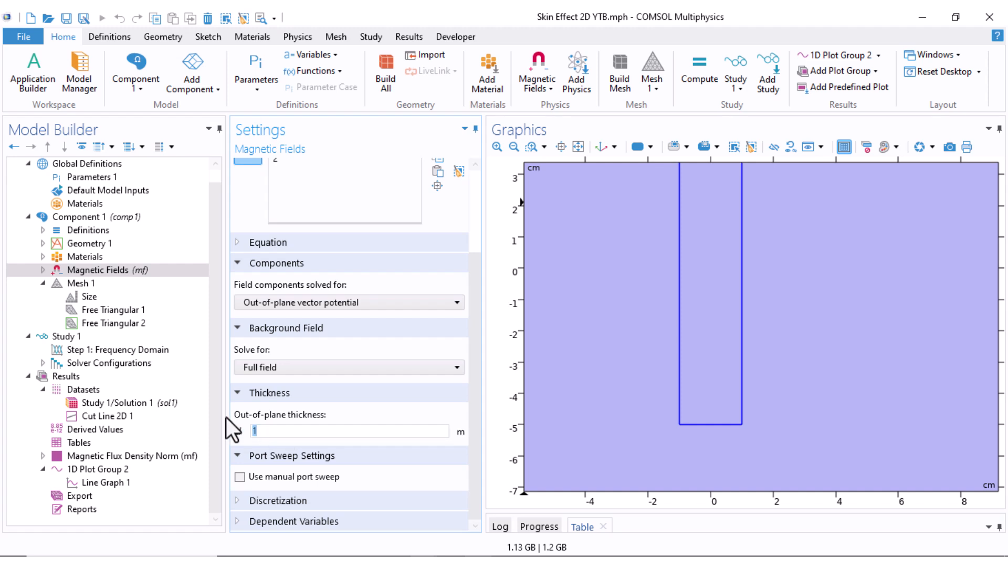
Add a Global Evaluation under Derived Values with the expression mf.RCoil_1, Coil resistance (AC), and evaluate it
{"action": "left_click", "coordinate": [74, 430]}
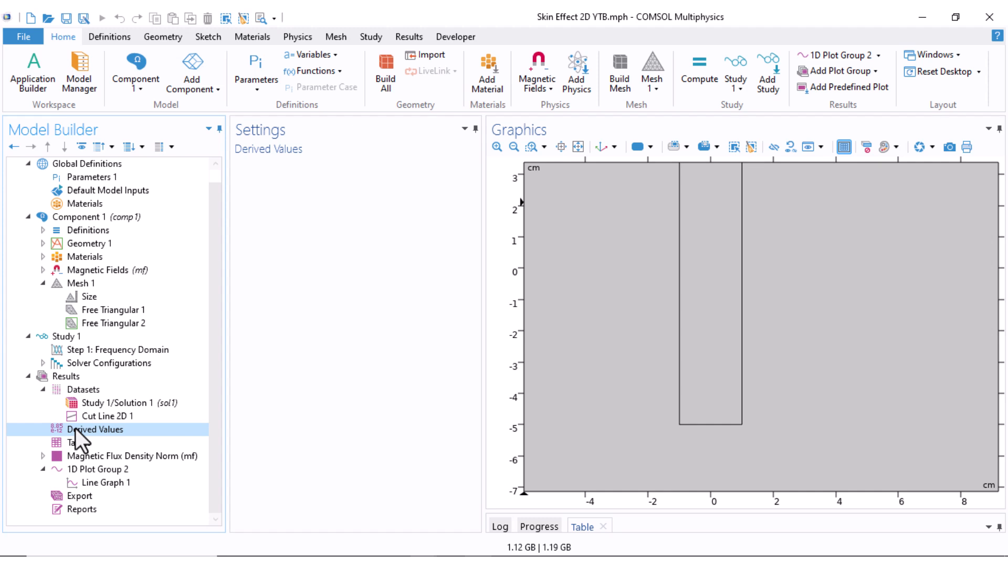
{"action": "right_click", "coordinate": [76, 429]}
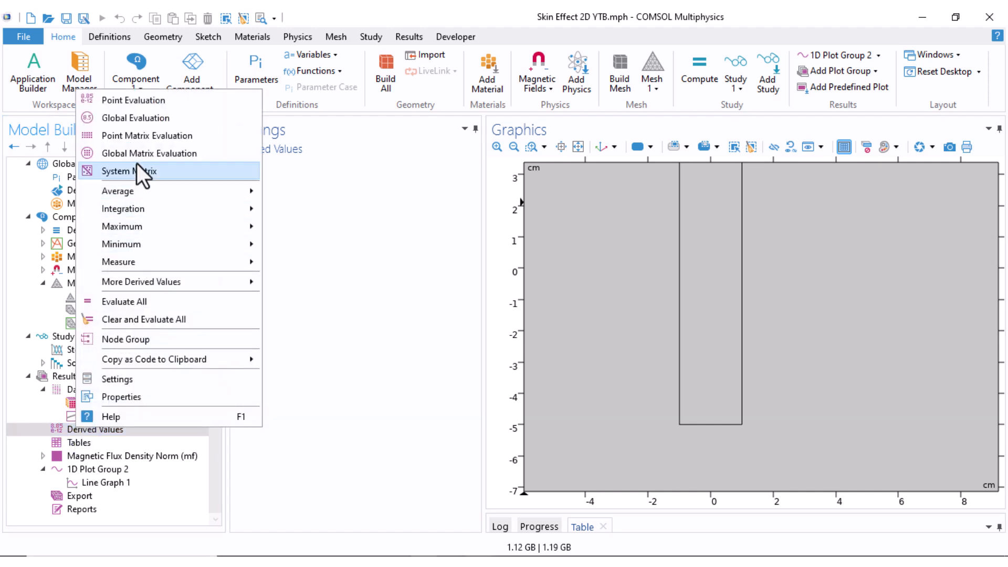
{"action": "left_click", "coordinate": [127, 121]}
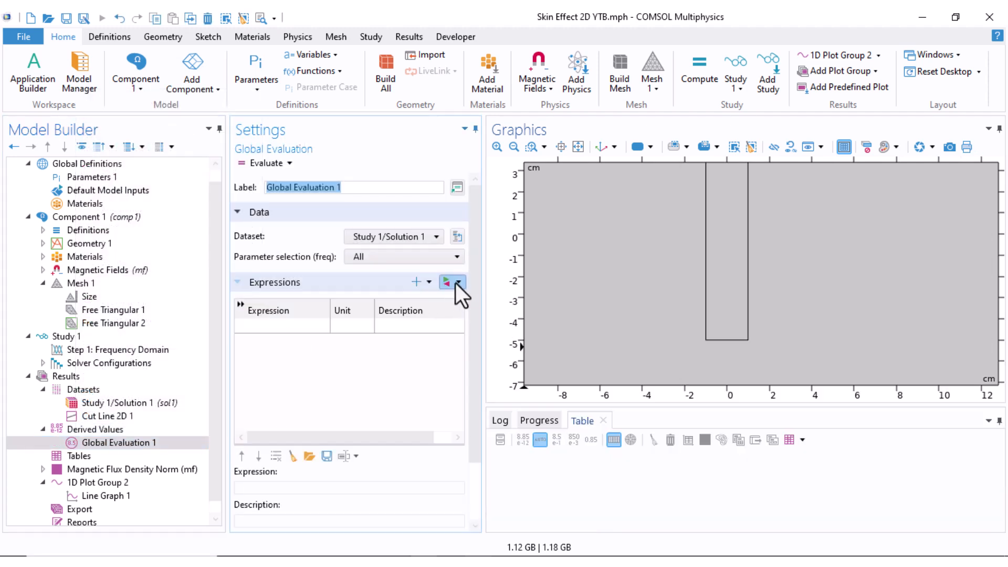
{"action": "left_click", "coordinate": [456, 282]}
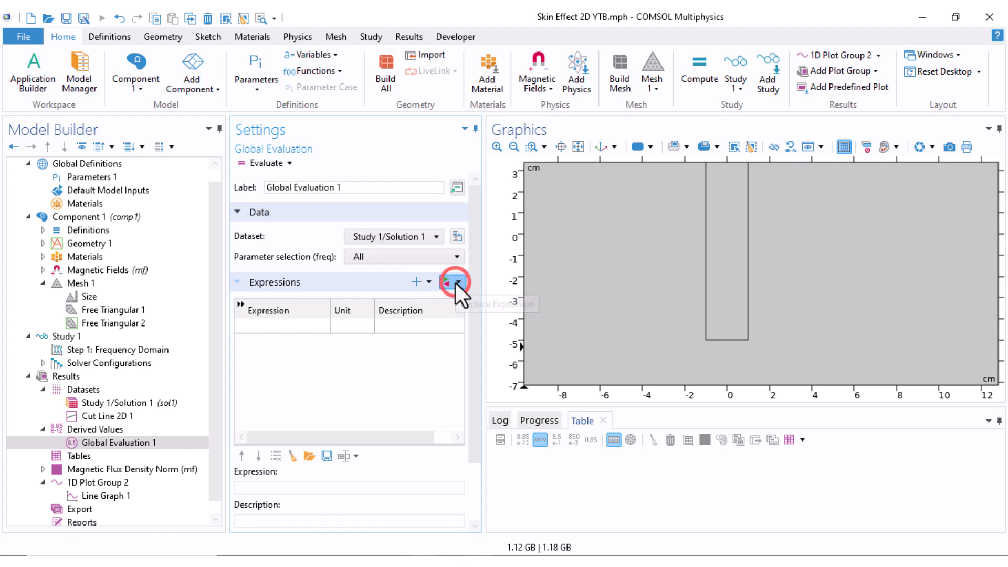
{"action": "left_click", "coordinate": [479, 371]}
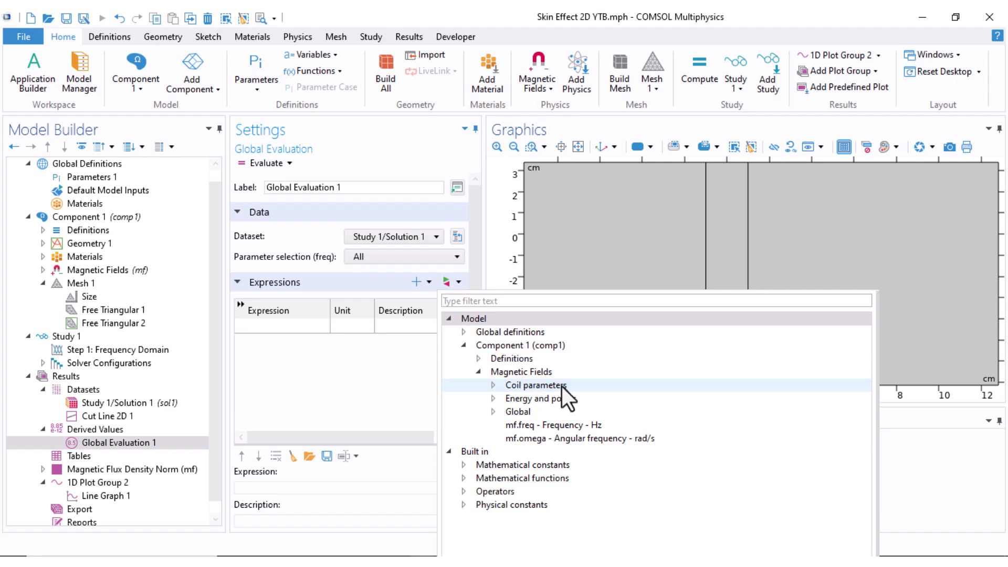
{"action": "left_click", "coordinate": [493, 386]}
{"action": "scroll", "coordinate": [487, 405], "scroll_direction": "down", "scroll_amount": 1}
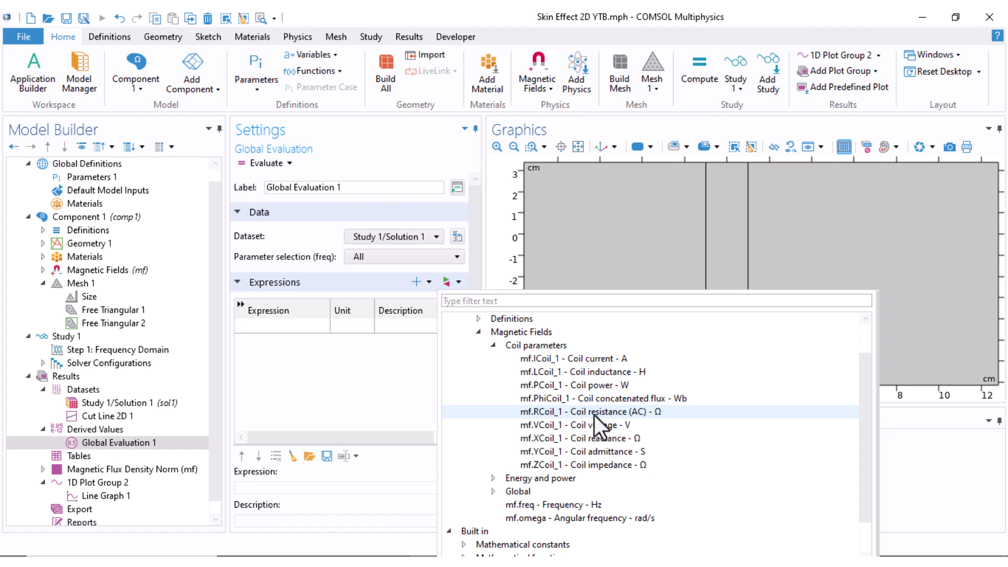
{"action": "left_click", "coordinate": [631, 415]}
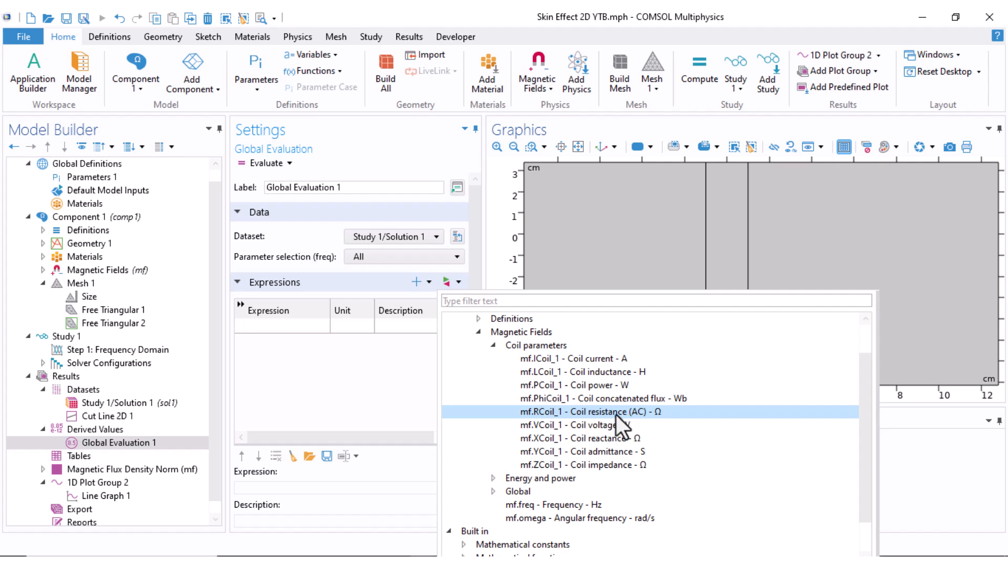
{"action": "double_click", "coordinate": [620, 415]}
{"action": "left_click", "coordinate": [262, 164]}
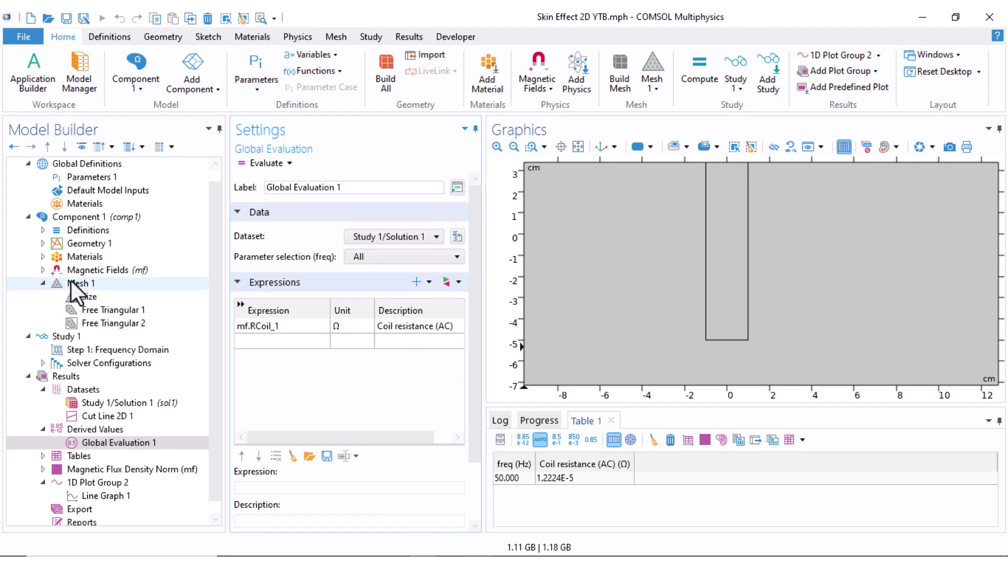
Recompute Study 1 at a frequency of 250 Hz and display the current density curve of 1D Plot Group 2
{"action": "left_click", "coordinate": [75, 349]}
{"action": "left_click_drag", "start_coordinate": [395, 257], "coordinate": [331, 258]}
{"action": "type", "text": "250"}
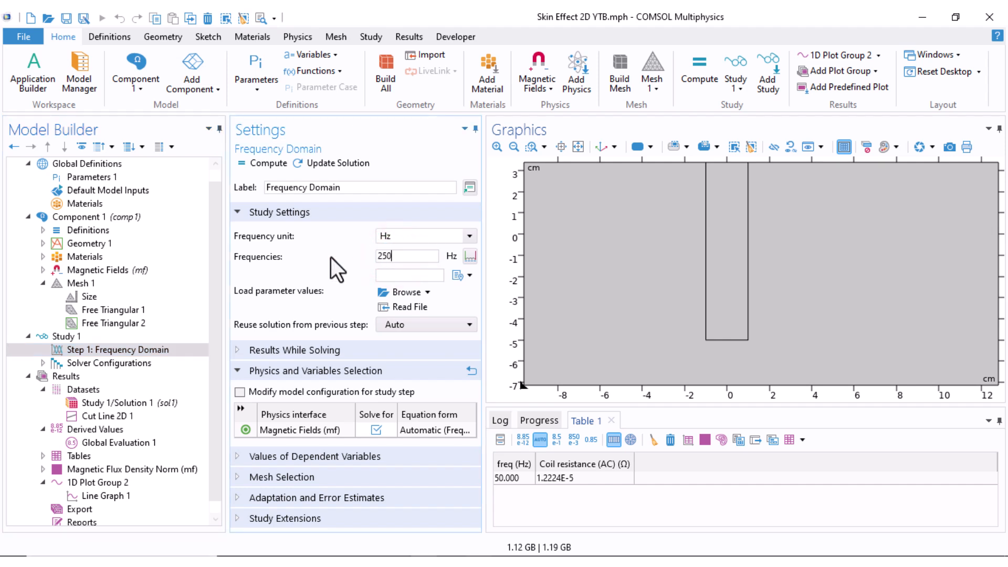
{"action": "left_click", "coordinate": [247, 159]}
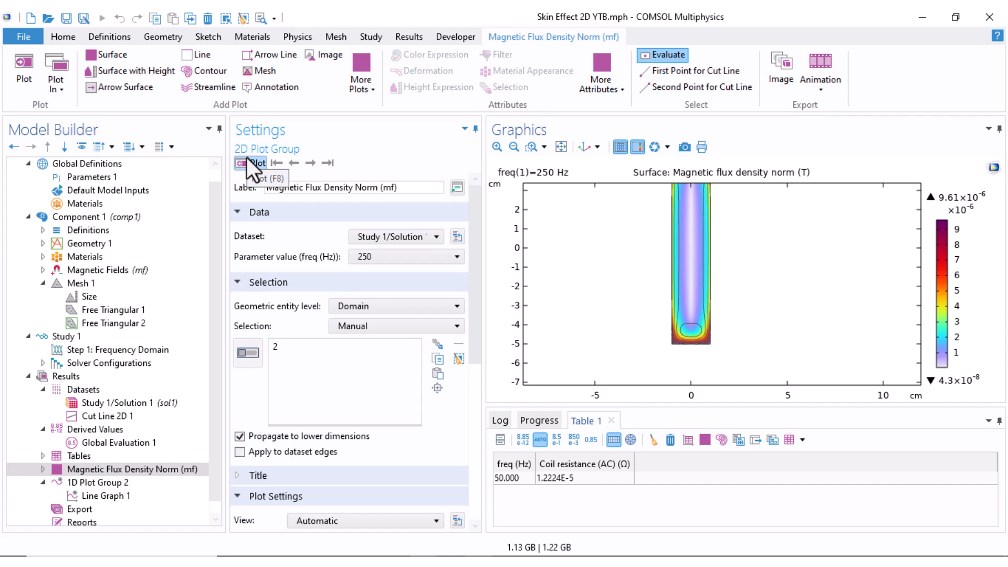
{"action": "left_click", "coordinate": [95, 482]}
{"action": "left_click_drag", "start_coordinate": [725, 407], "coordinate": [704, 483]}
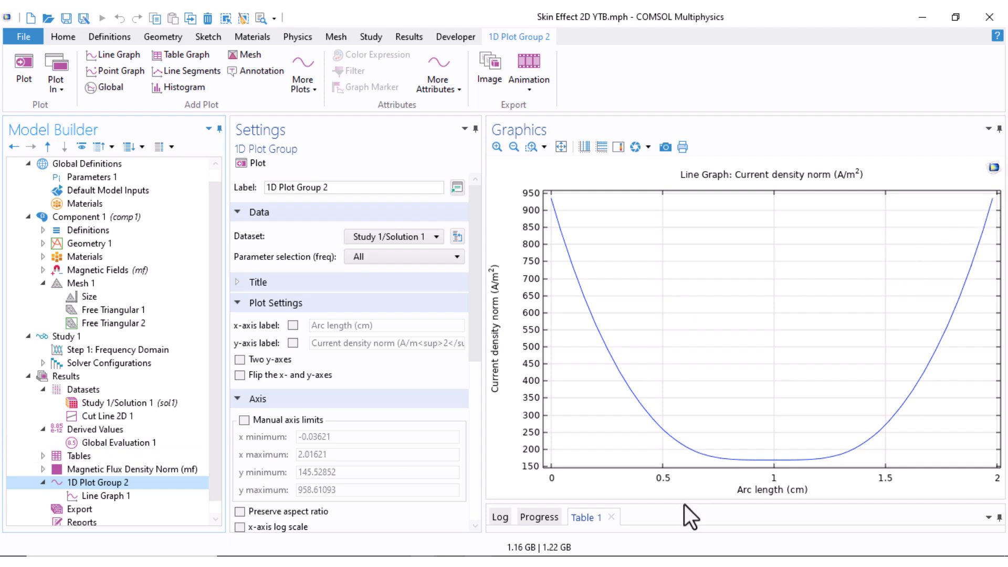
Re-evaluate the AC coil resistance in Global Evaluation 1 for the new frequency
{"action": "left_click_drag", "start_coordinate": [685, 502], "coordinate": [681, 380]}
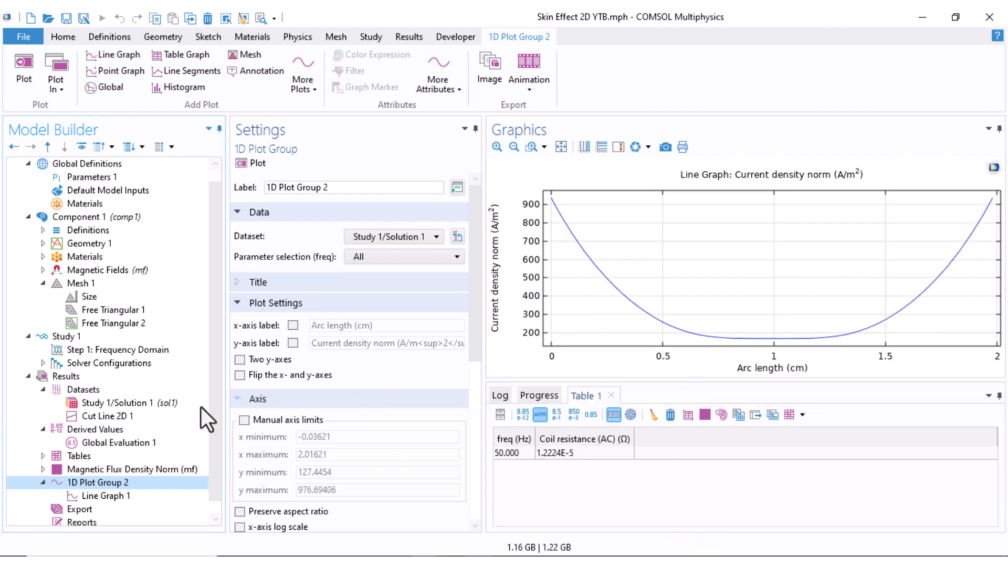
{"action": "left_click", "coordinate": [103, 442]}
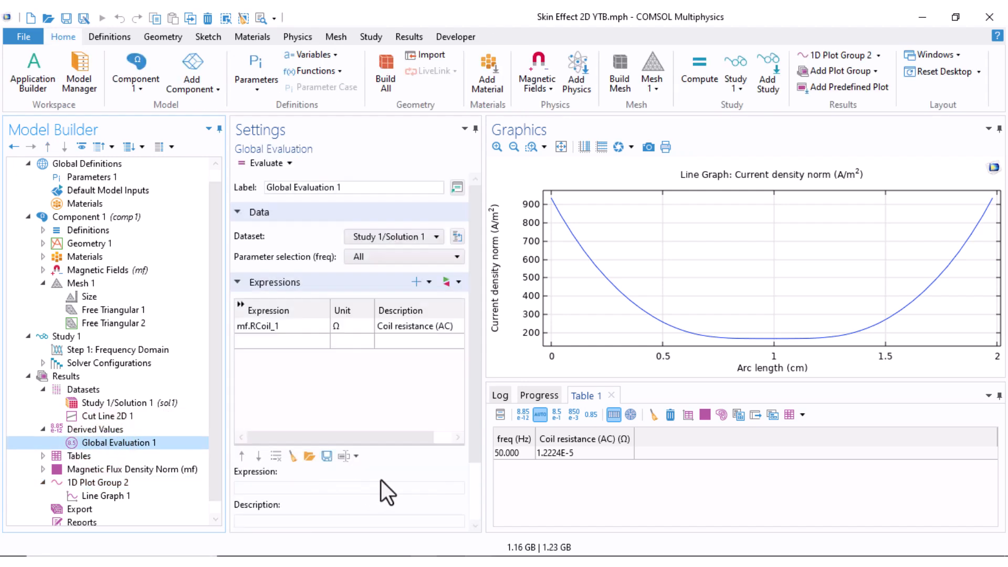
{"action": "left_click", "coordinate": [257, 166]}
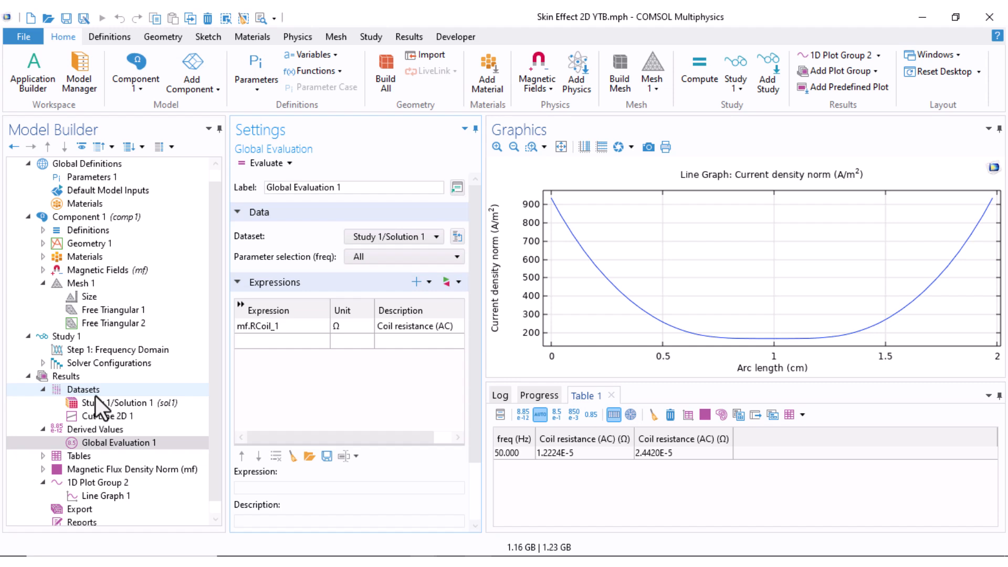
Add a Surface Integration under Derived Values and select the conductor, domain 2, as its surface
{"action": "right_click", "coordinate": [70, 430]}
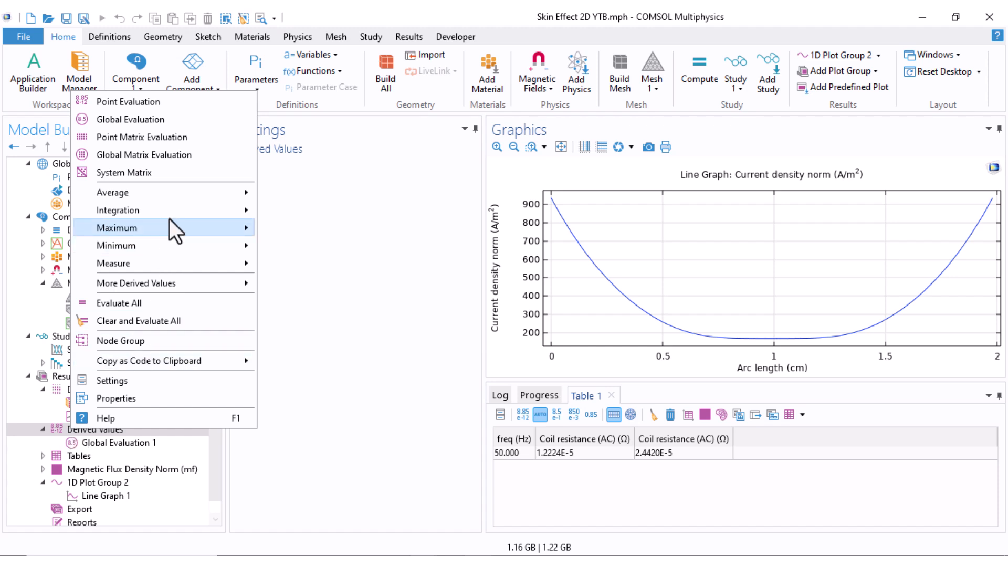
{"action": "mouse_move", "coordinate": [174, 212]}
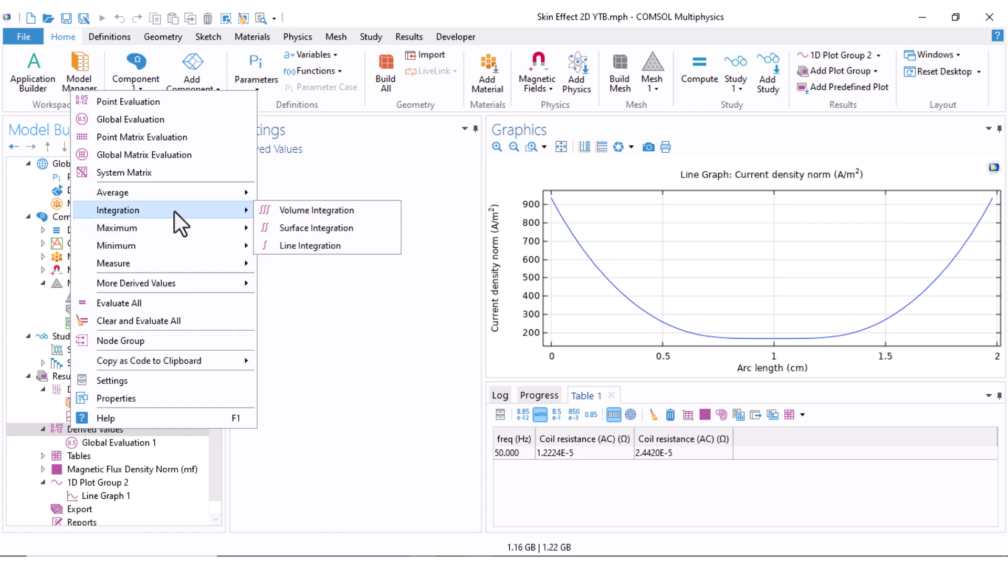
{"action": "left_click", "coordinate": [313, 226]}
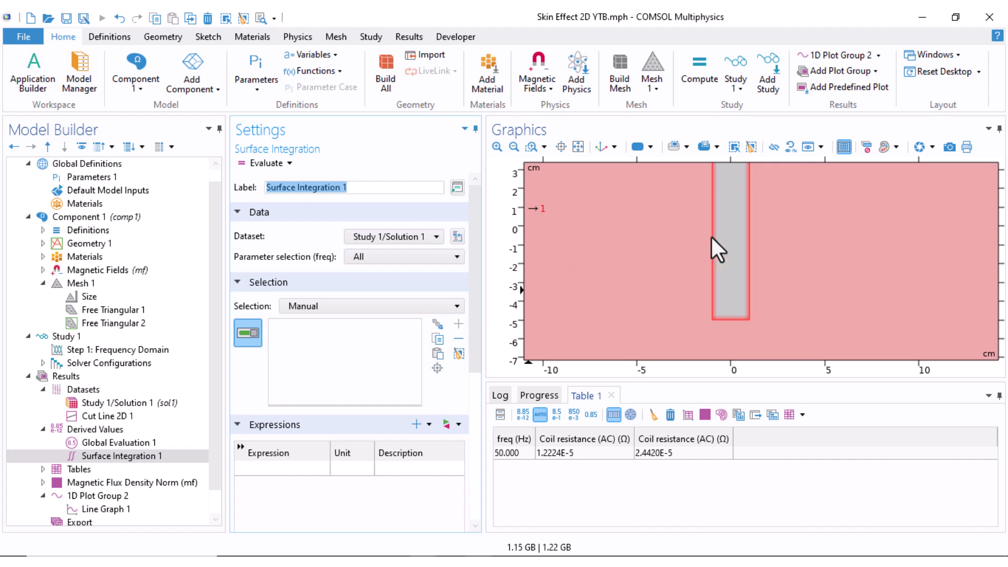
{"action": "left_click", "coordinate": [732, 231]}
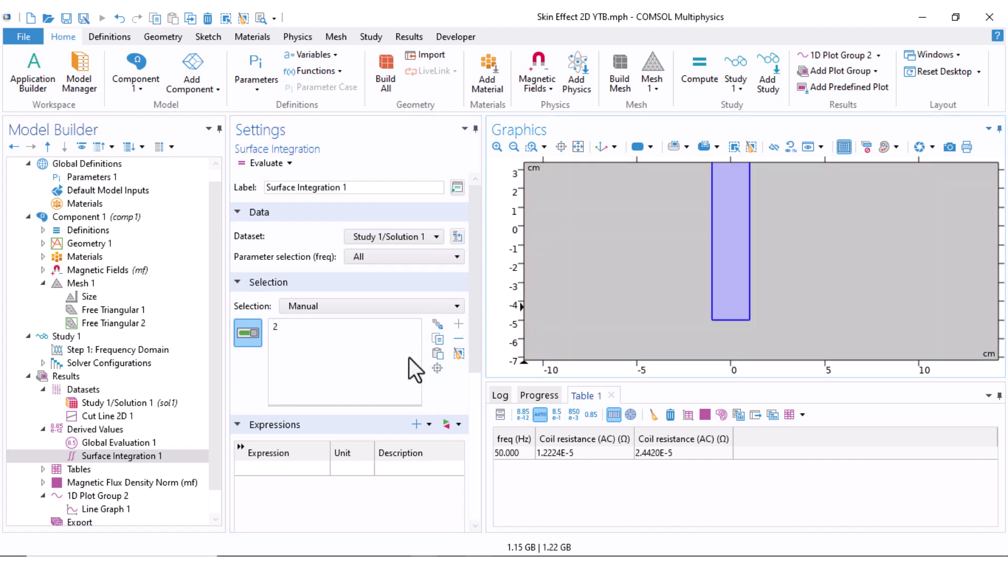
Set the expression of Surface Integration 1 to mf.Jz, Current density, z-component, and evaluate it
{"action": "left_click", "coordinate": [446, 429]}
{"action": "left_click", "coordinate": [480, 270]}
{"action": "left_click", "coordinate": [493, 297]}
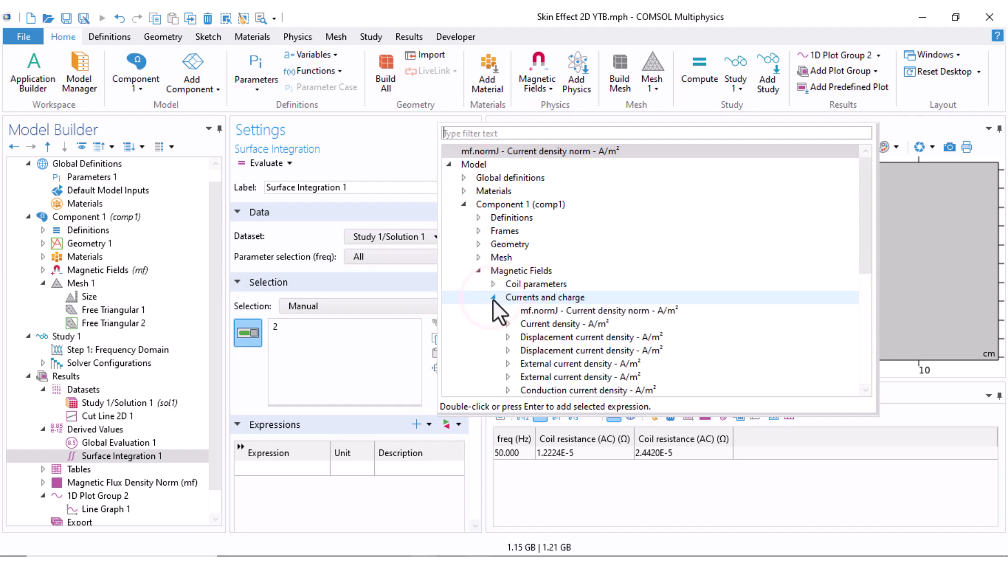
{"action": "scroll", "coordinate": [491, 339], "scroll_direction": "down", "scroll_amount": 2}
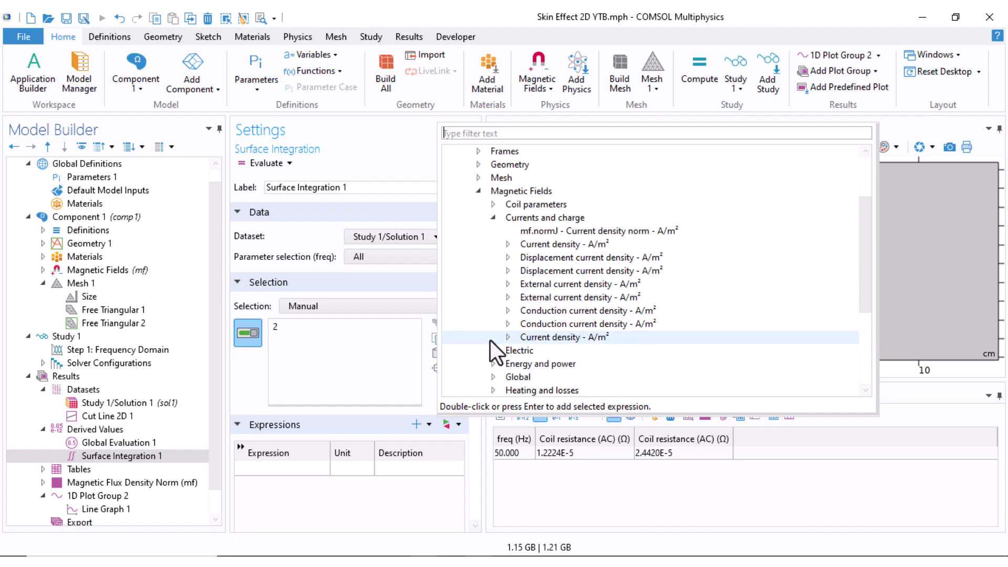
{"action": "left_click", "coordinate": [507, 337]}
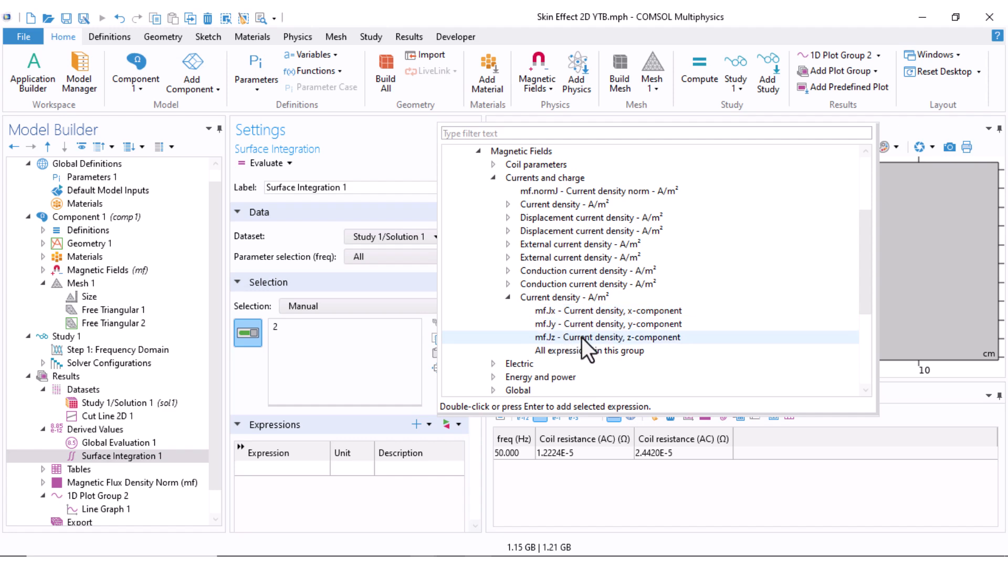
{"action": "left_click", "coordinate": [609, 335]}
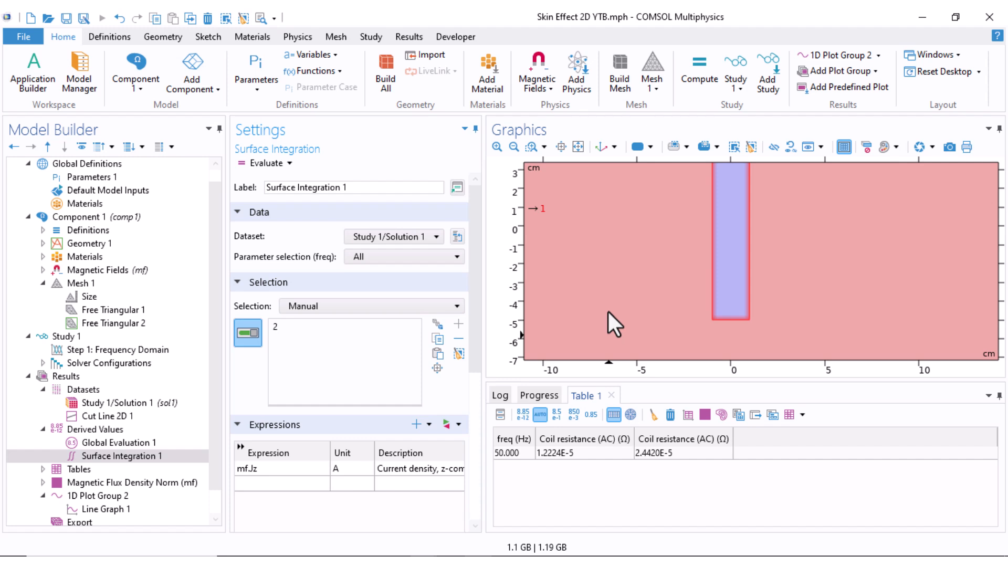
{"action": "left_click", "coordinate": [264, 164]}
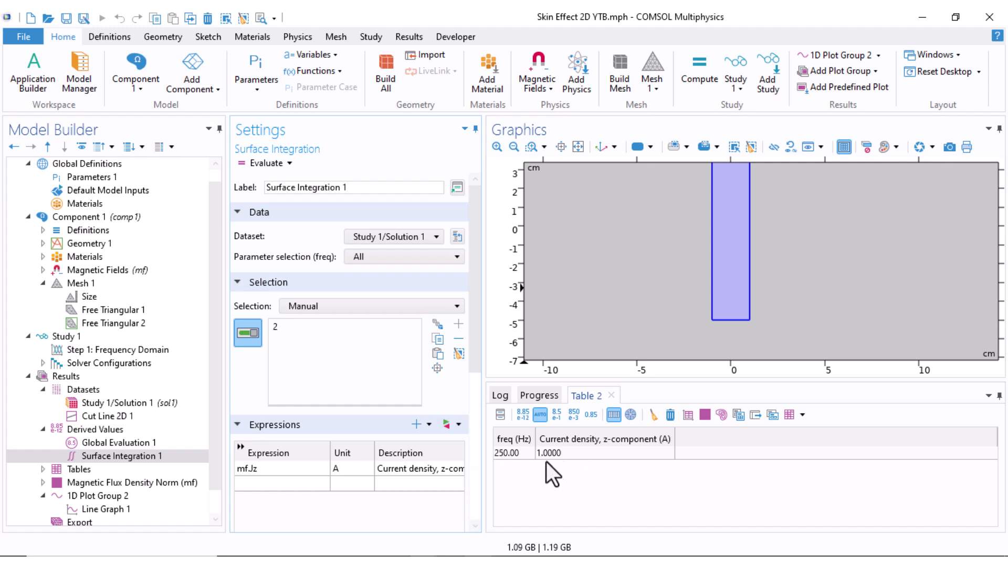
Examine the excitation and coil current settings of Coil 1 under Magnetic Fields
{"action": "left_click", "coordinate": [43, 270]}
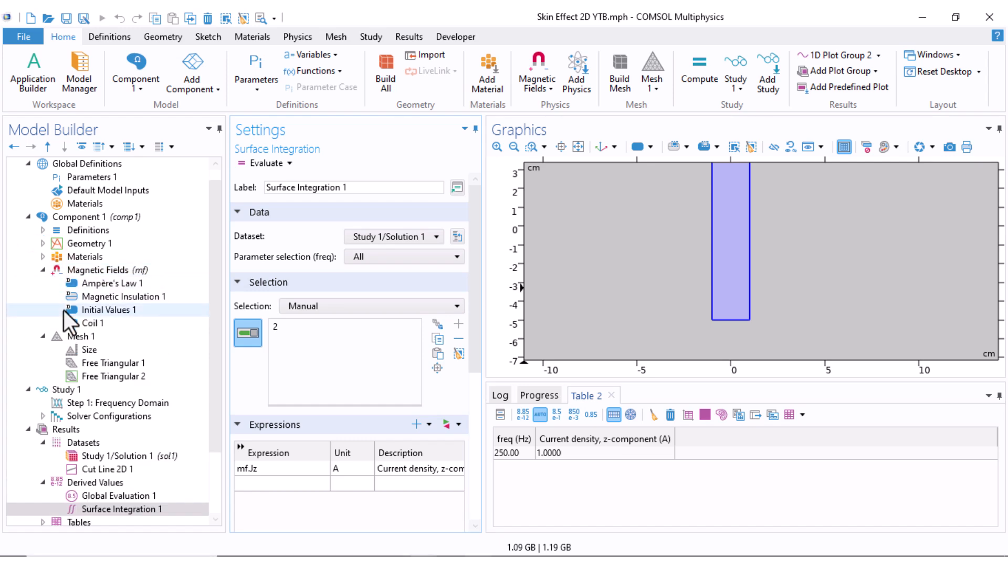
{"action": "left_click", "coordinate": [77, 323]}
{"action": "scroll", "coordinate": [372, 302], "scroll_direction": "up", "scroll_amount": 4}
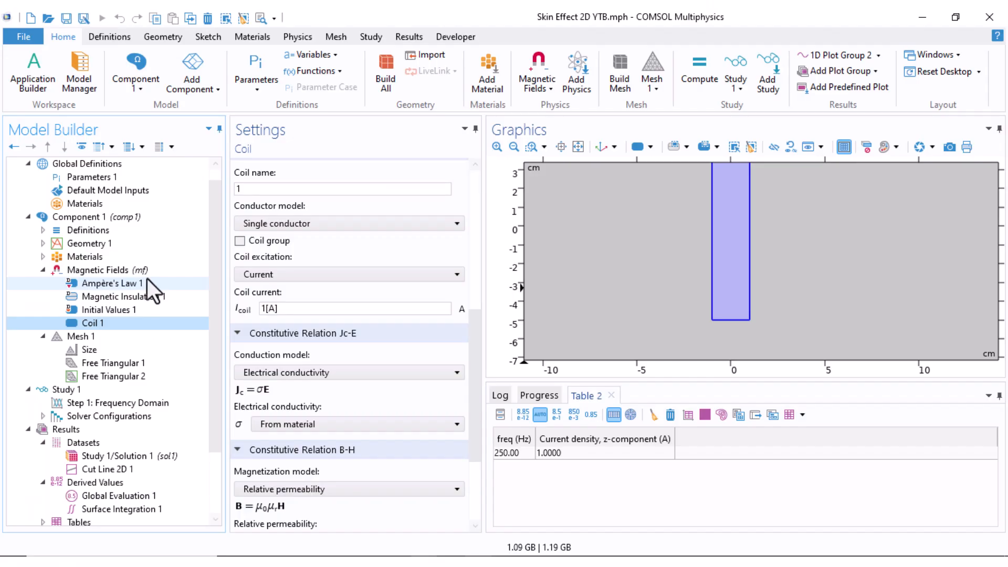
{"action": "scroll", "coordinate": [624, 215], "scroll_direction": "down", "scroll_amount": 4}
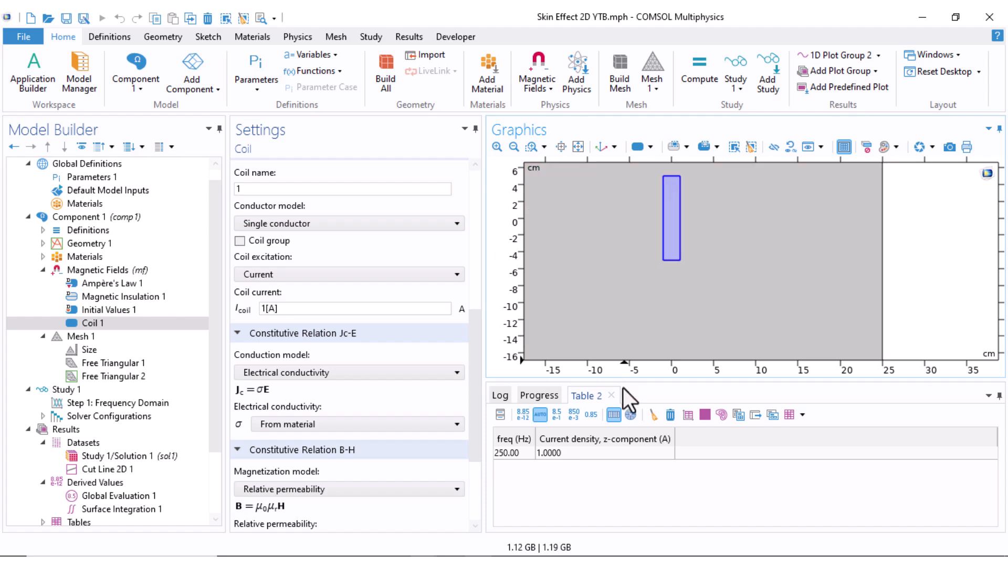
Add a third rectangle to Geometry 1 with a width of 2 cm and a height of 10 cm
{"action": "left_click_drag", "start_coordinate": [622, 380], "coordinate": [641, 468]}
{"action": "scroll", "coordinate": [655, 286], "scroll_direction": "down", "scroll_amount": 3}
{"action": "right_click_drag", "start_coordinate": [655, 282], "coordinate": [677, 328]}
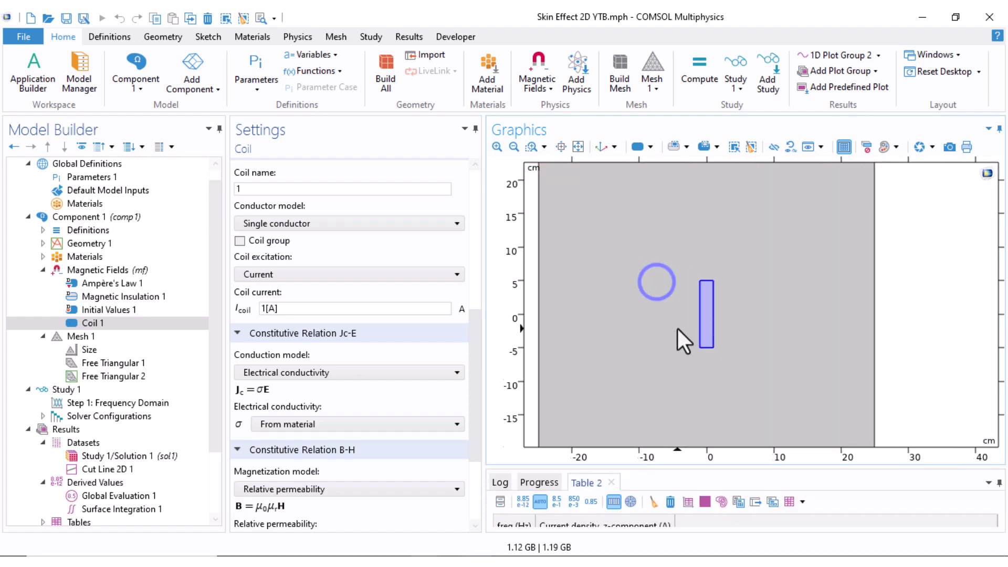
{"action": "scroll", "coordinate": [691, 355], "scroll_direction": "down", "scroll_amount": 2}
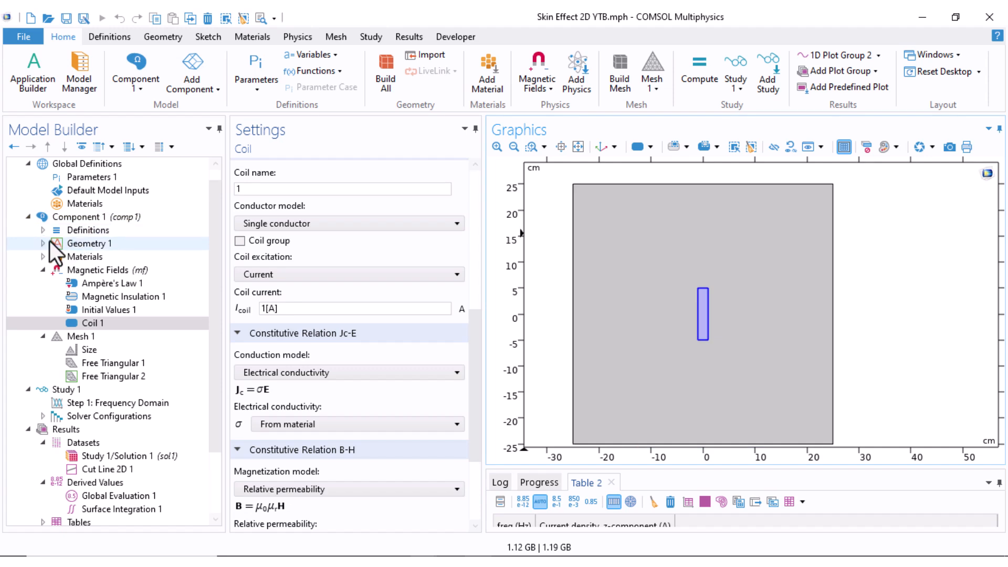
{"action": "left_click", "coordinate": [43, 243]}
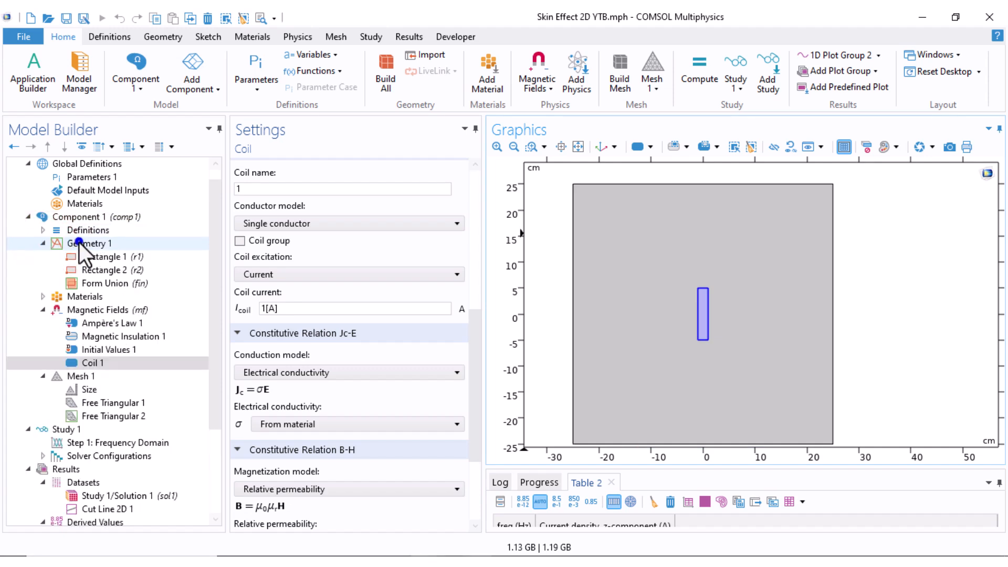
{"action": "right_click", "coordinate": [79, 243]}
{"action": "left_click", "coordinate": [128, 117]}
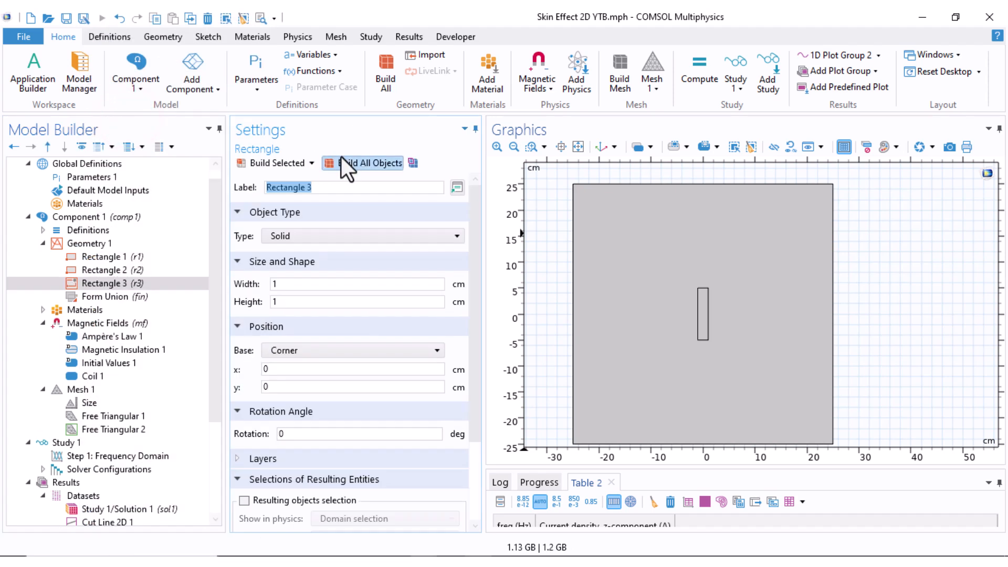
{"action": "double_click", "coordinate": [307, 284]}
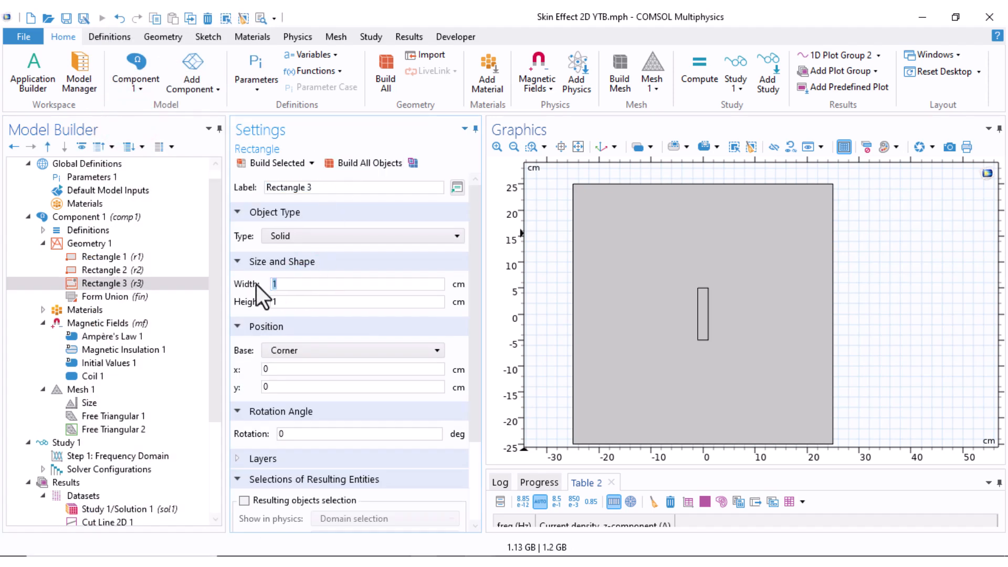
{"action": "type", "text": "10"}
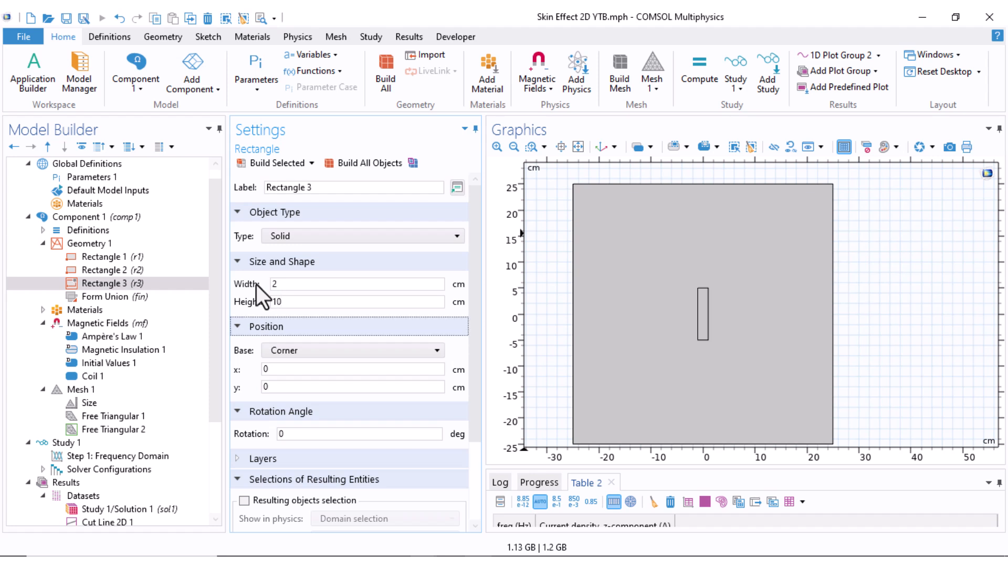
Set the base of Rectangle 3 to Center with x at 4 cm, and build the complete geometry including Form Union
{"action": "left_click", "coordinate": [300, 352]}
{"action": "left_click", "coordinate": [297, 372]}
{"action": "left_click", "coordinate": [279, 387]}
{"action": "left_click_drag", "start_coordinate": [277, 372], "coordinate": [246, 373]}
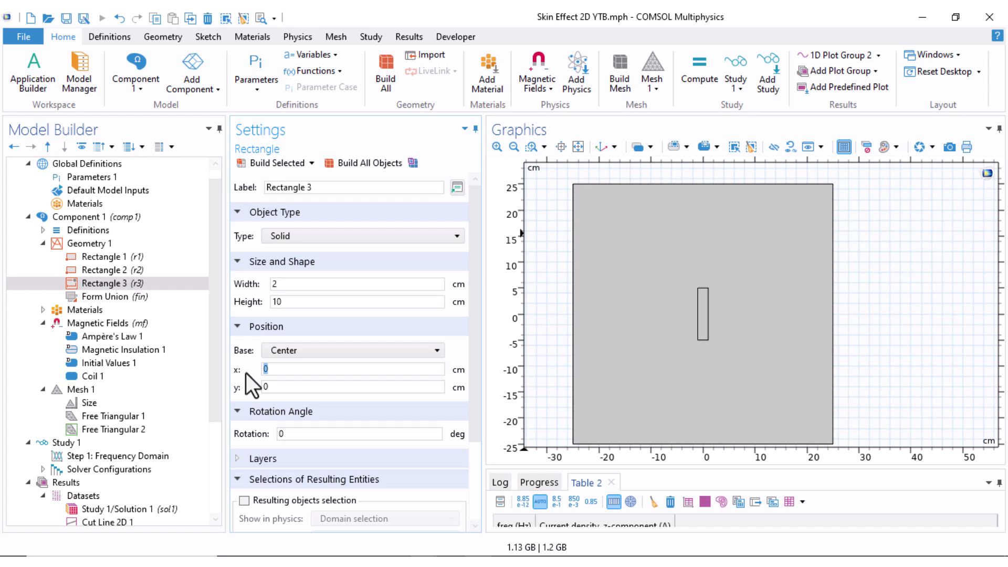
{"action": "left_click", "coordinate": [271, 164]}
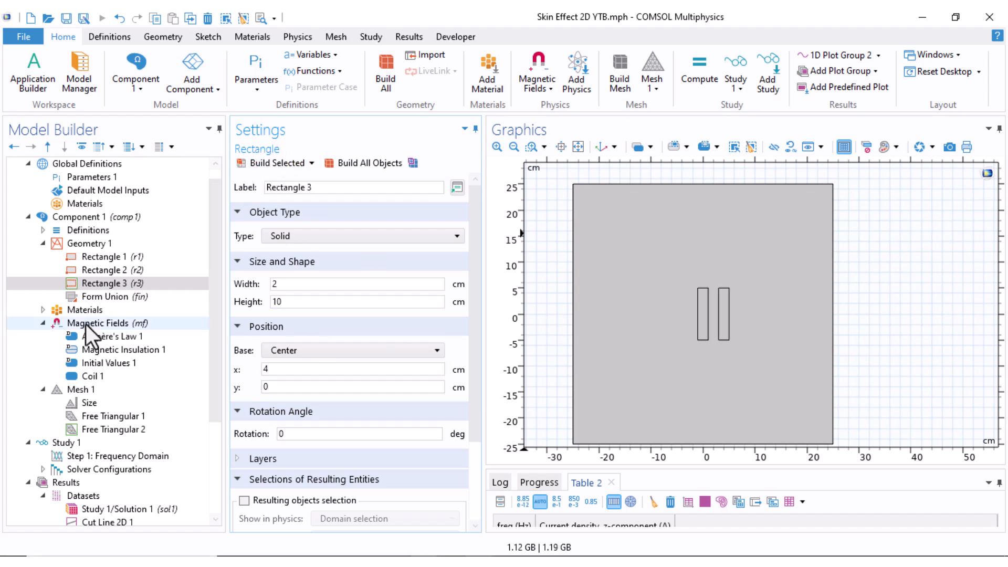
{"action": "left_click", "coordinate": [87, 297]}
{"action": "left_click", "coordinate": [349, 163]}
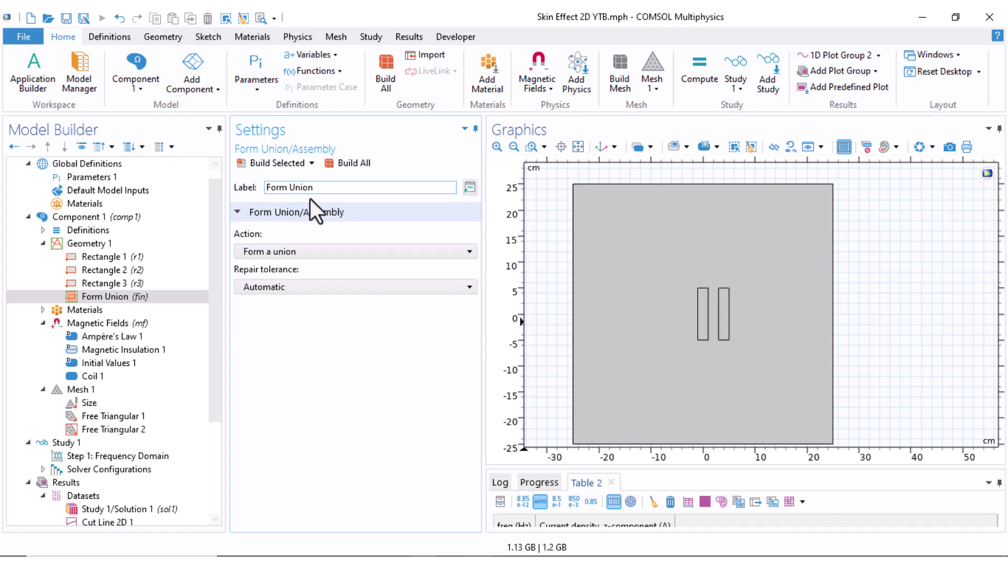
Check which domains are assigned to the Copper and Air materials and to the Magnetic Fields interface
{"action": "left_click", "coordinate": [44, 244]}
{"action": "left_click", "coordinate": [41, 256]}
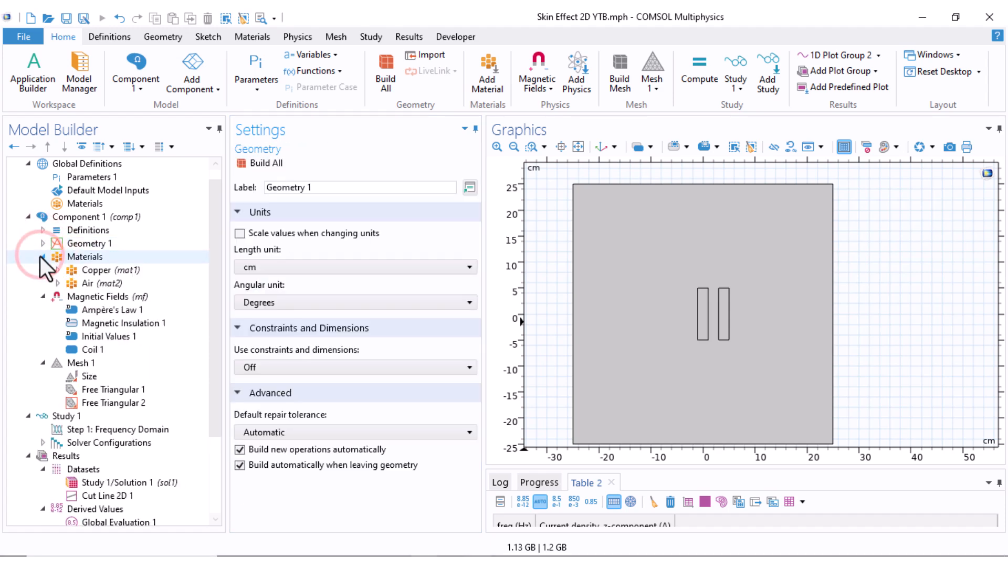
{"action": "left_click", "coordinate": [90, 270]}
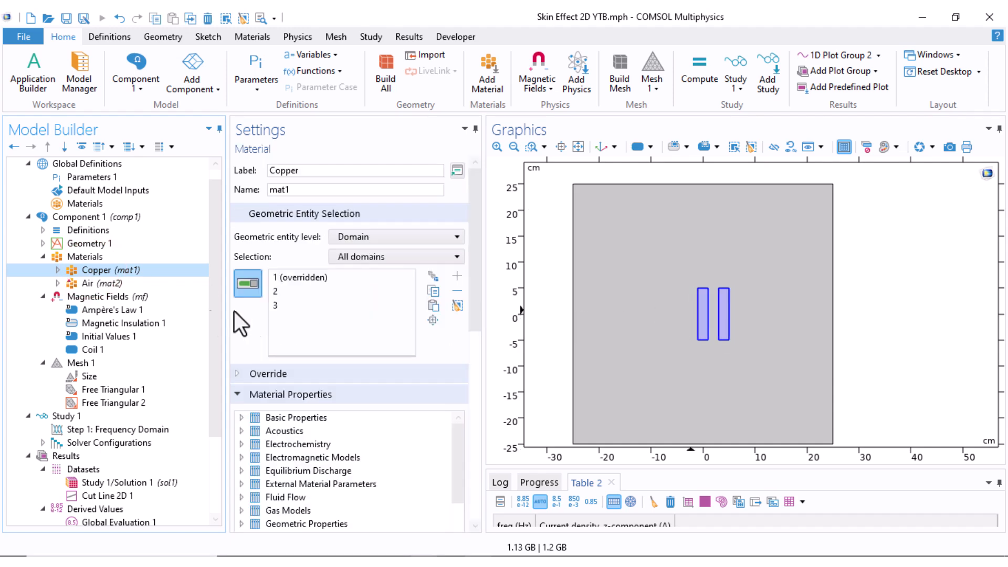
{"action": "left_click", "coordinate": [99, 282]}
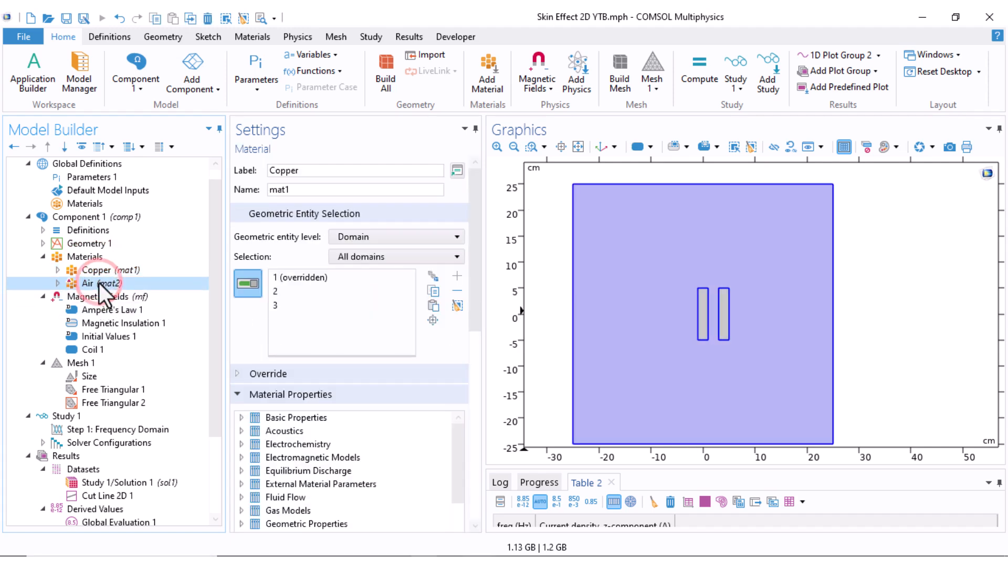
{"action": "left_click", "coordinate": [43, 257]}
{"action": "left_click", "coordinate": [73, 269]}
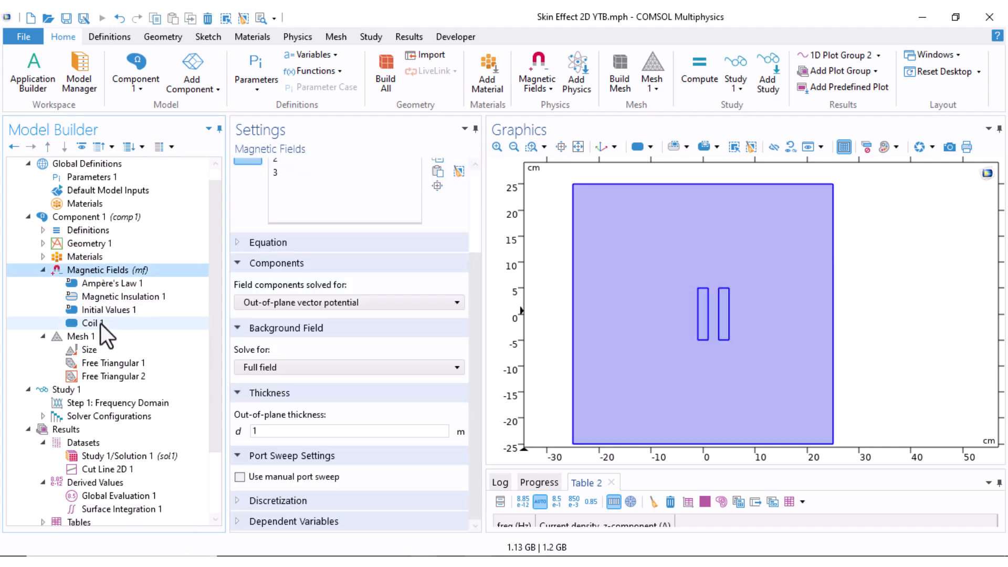
Add the new rectangle, domain 3, to the Coil 1 selection with a selection box, and remove it again with a deselection box
{"action": "left_click", "coordinate": [97, 323]}
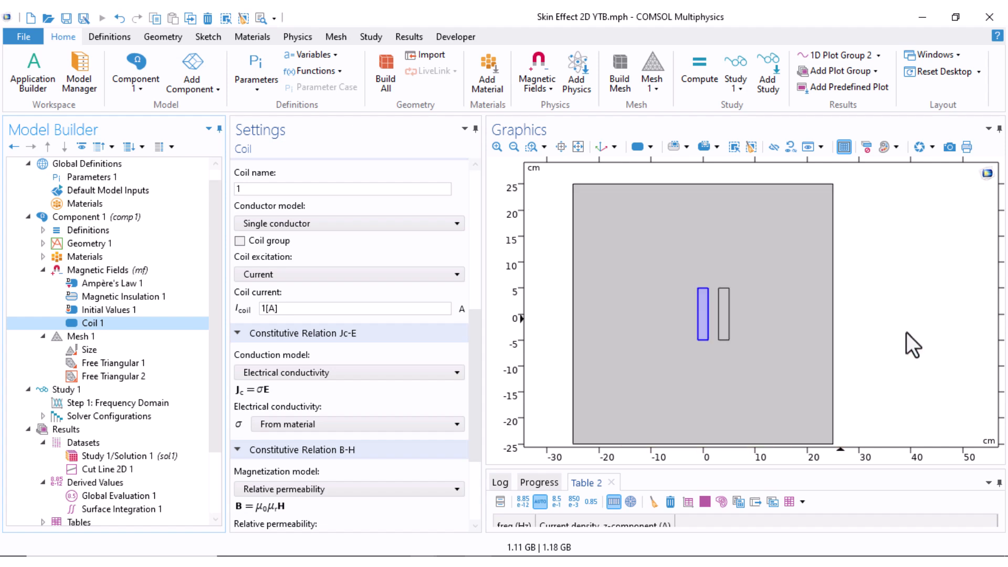
{"action": "scroll", "coordinate": [914, 254], "scroll_direction": "up", "scroll_amount": 4}
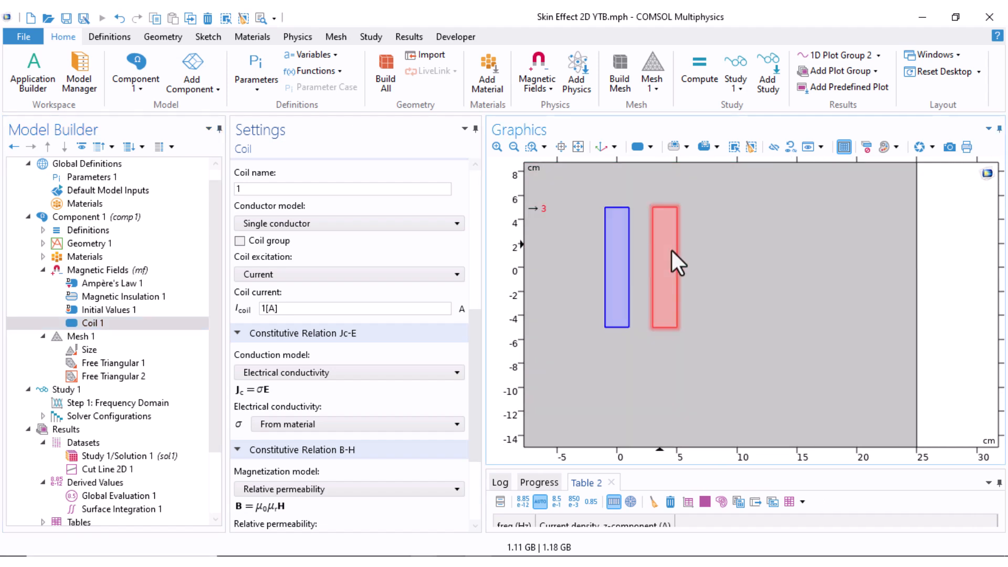
{"action": "scroll", "coordinate": [694, 284], "scroll_direction": "down", "scroll_amount": 4}
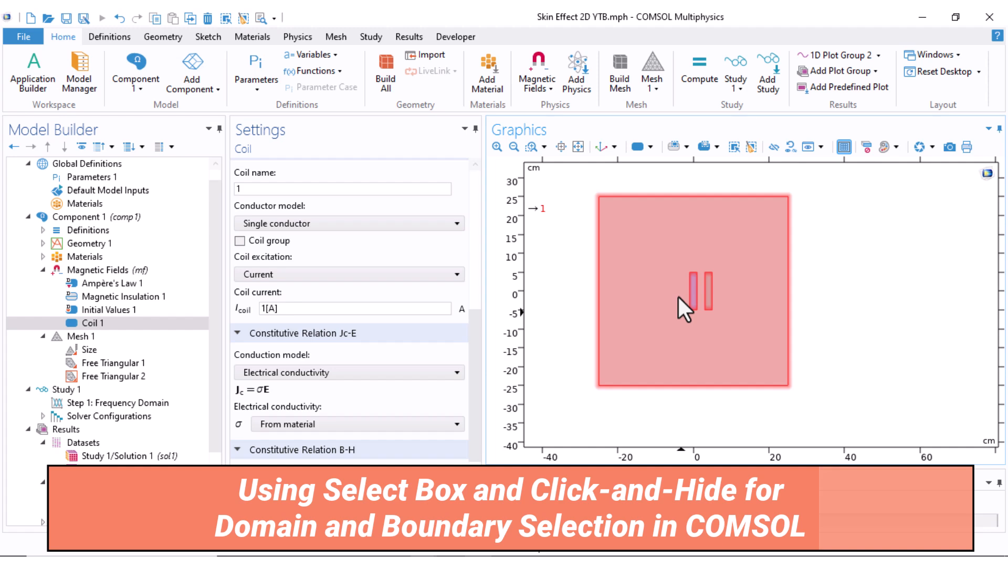
{"action": "left_click", "coordinate": [684, 149]}
{"action": "left_click", "coordinate": [673, 144]}
{"action": "left_click", "coordinate": [673, 145]}
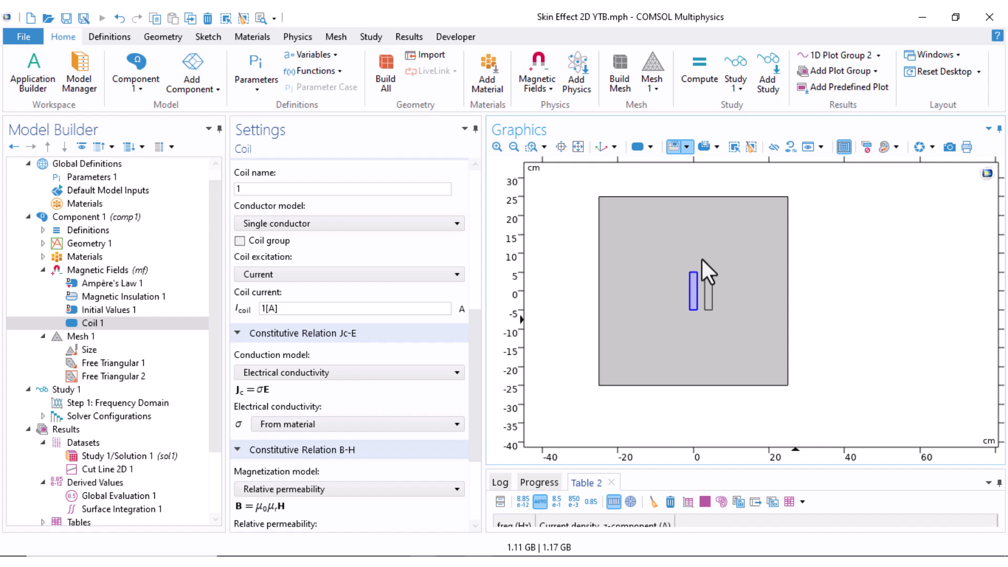
{"action": "left_click_drag", "start_coordinate": [702, 259], "coordinate": [722, 332]}
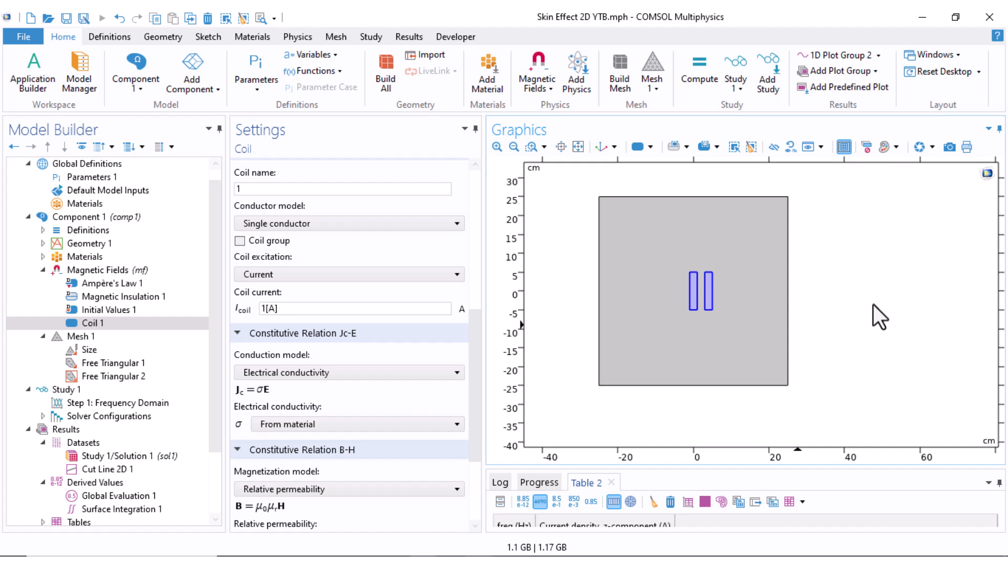
{"action": "left_click", "coordinate": [703, 147]}
{"action": "left_click_drag", "start_coordinate": [699, 251], "coordinate": [727, 330]}
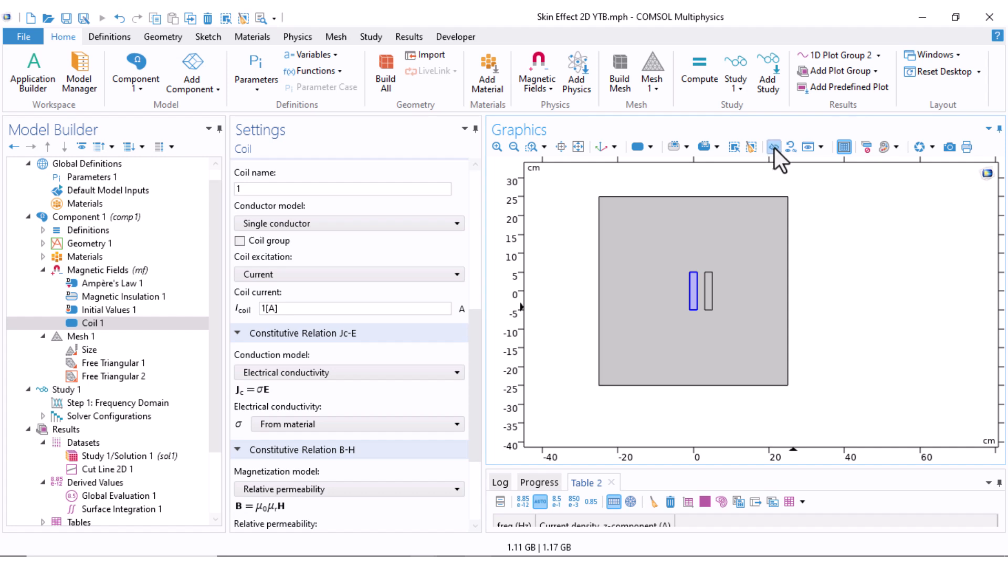
Add the new rectangle to the Coil 1 selection while the surrounding air domain is temporarily hidden
{"action": "left_click", "coordinate": [767, 269]}
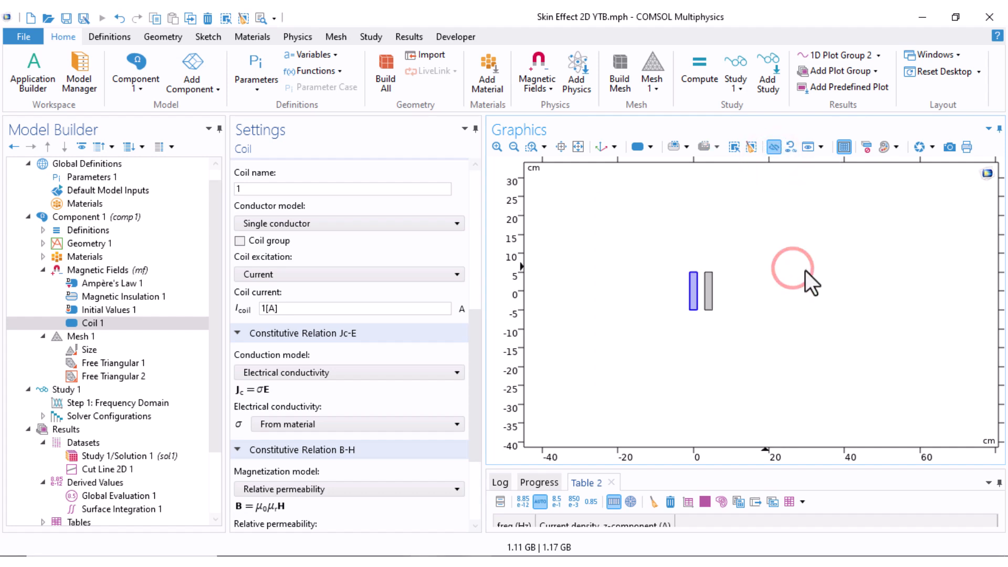
{"action": "left_click", "coordinate": [818, 258]}
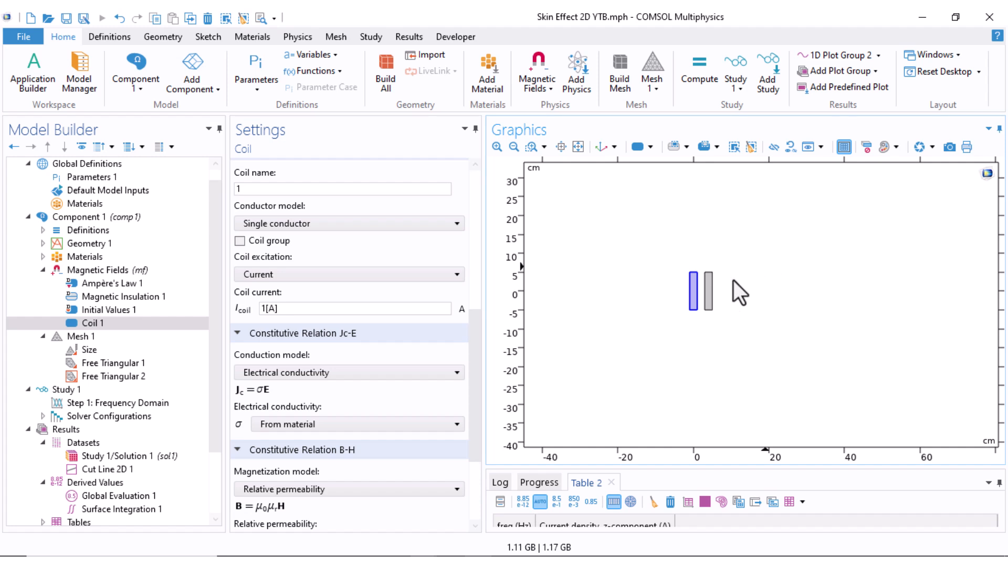
{"action": "left_click", "coordinate": [710, 295]}
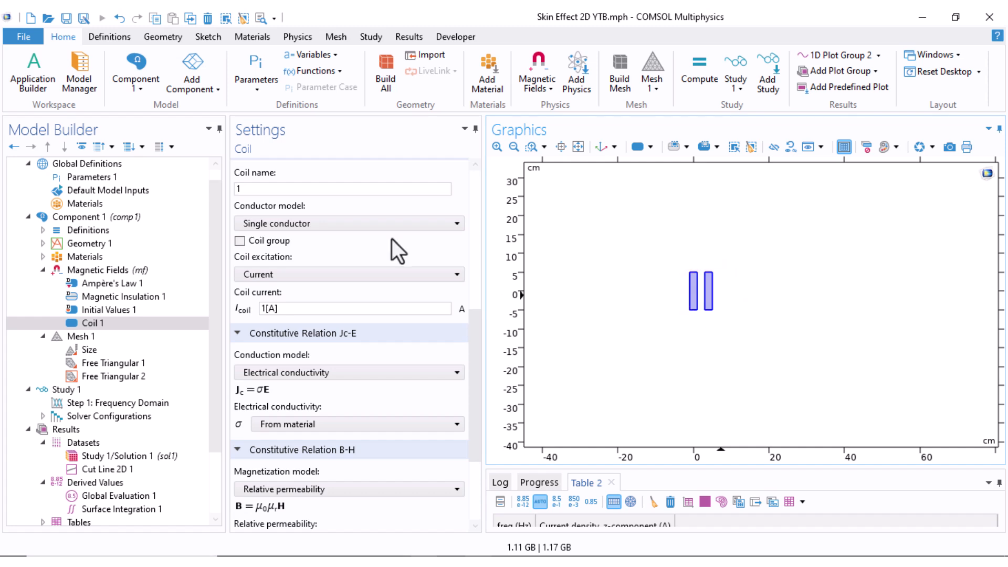
{"action": "left_click", "coordinate": [787, 151]}
{"action": "left_click", "coordinate": [533, 343]}
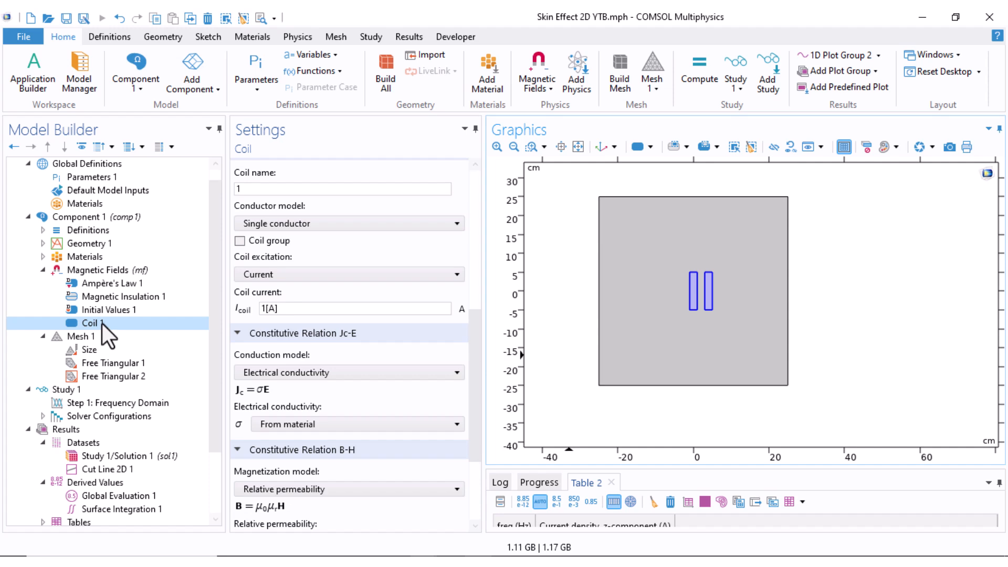
Check the Ampère's Law 1 domains and box-select the new rectangle into Free Triangular 1 of Mesh 1
{"action": "left_click", "coordinate": [103, 288]}
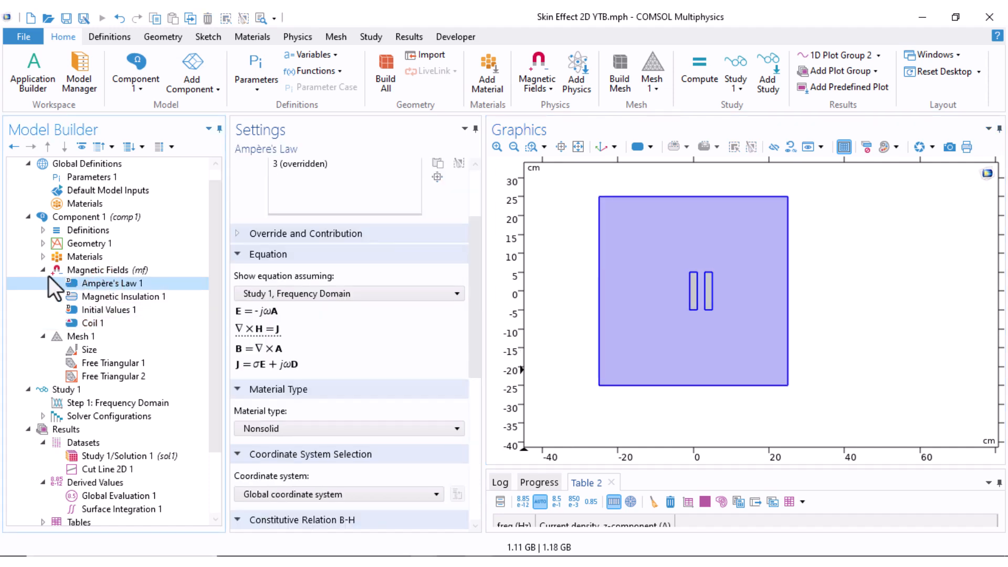
{"action": "left_click", "coordinate": [43, 270]}
{"action": "left_click", "coordinate": [99, 307]}
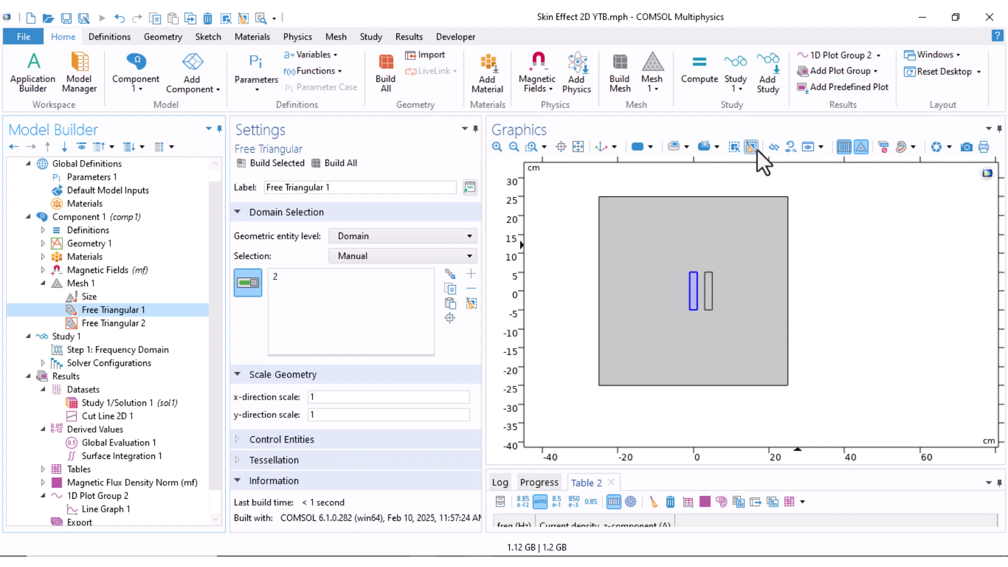
{"action": "left_click", "coordinate": [672, 149]}
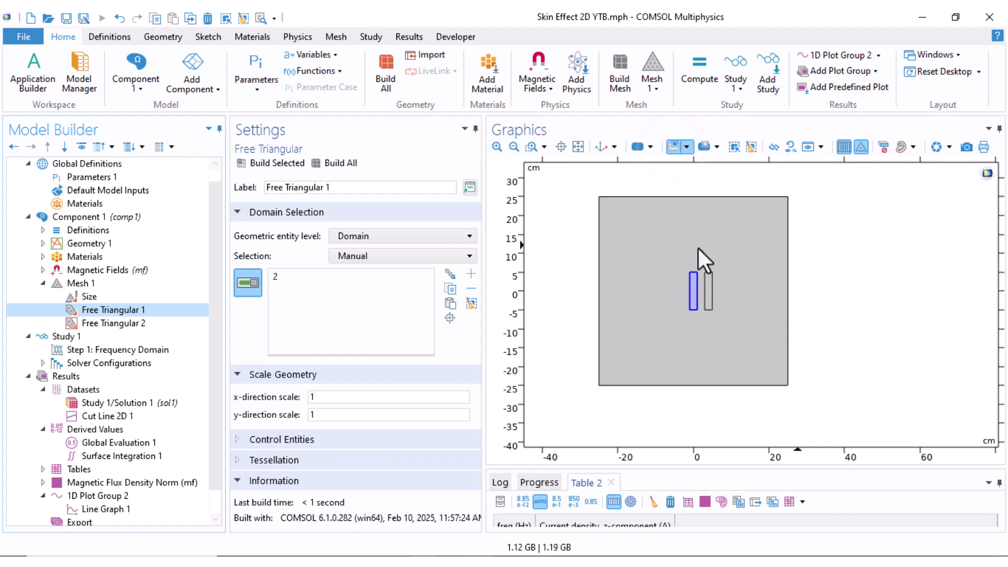
{"action": "left_click_drag", "start_coordinate": [701, 263], "coordinate": [715, 315]}
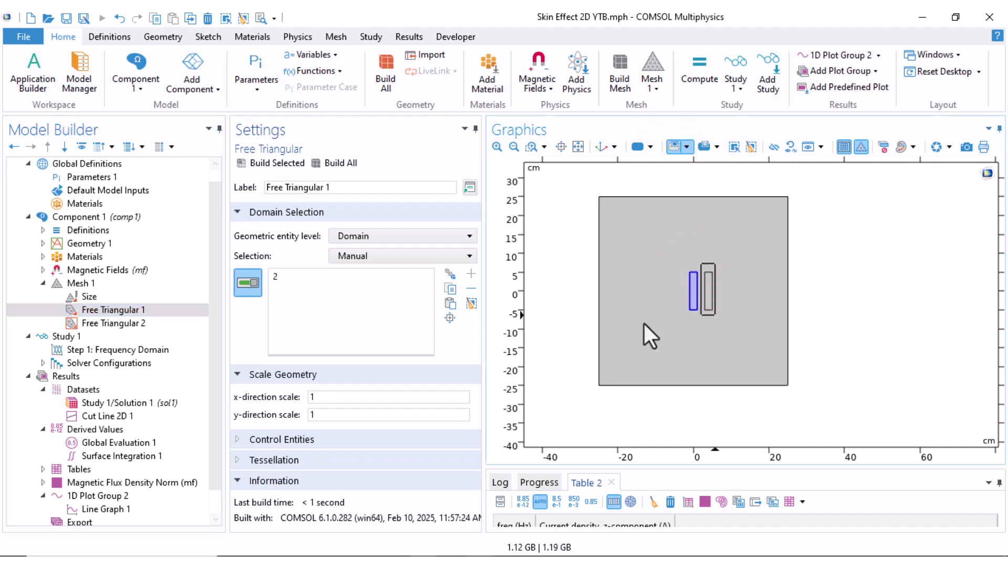
Check the domain of Free Triangular 2, build all of Mesh 1, and inspect the mesh around both conductors
{"action": "left_click", "coordinate": [103, 326]}
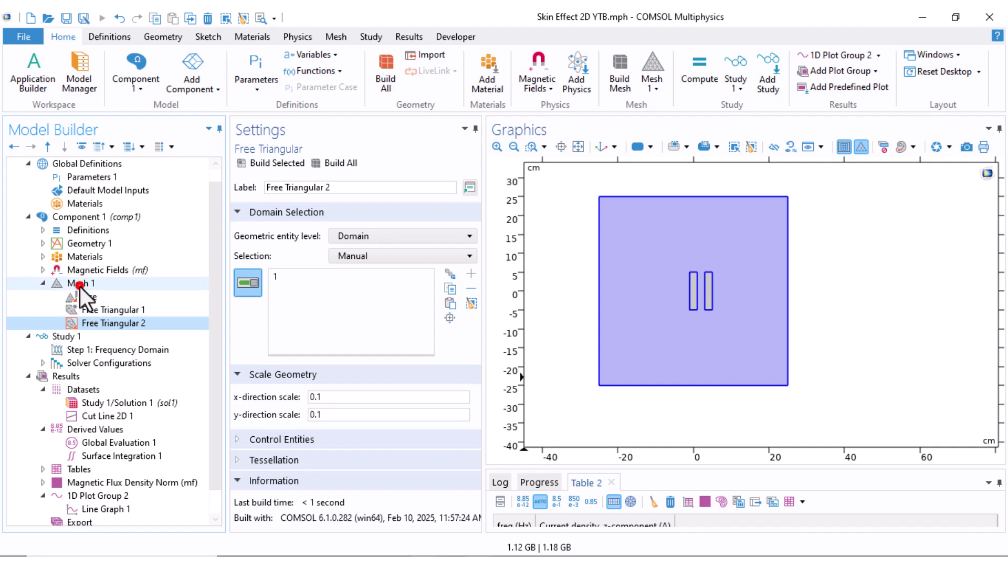
{"action": "left_click", "coordinate": [79, 284]}
{"action": "left_click", "coordinate": [265, 163]}
{"action": "scroll", "coordinate": [704, 294], "scroll_direction": "up", "scroll_amount": 5}
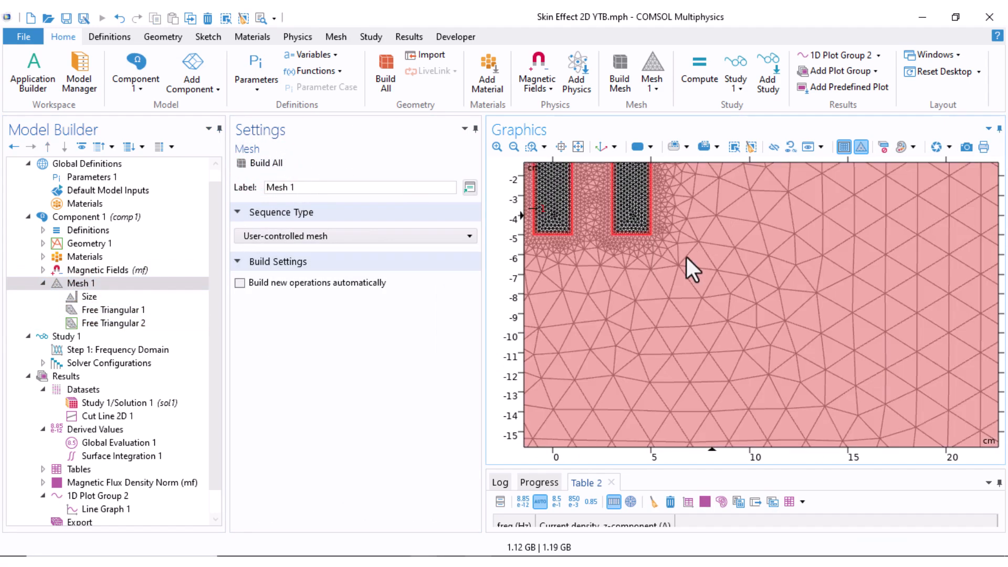
{"action": "right_click_drag", "start_coordinate": [686, 254], "coordinate": [796, 363]}
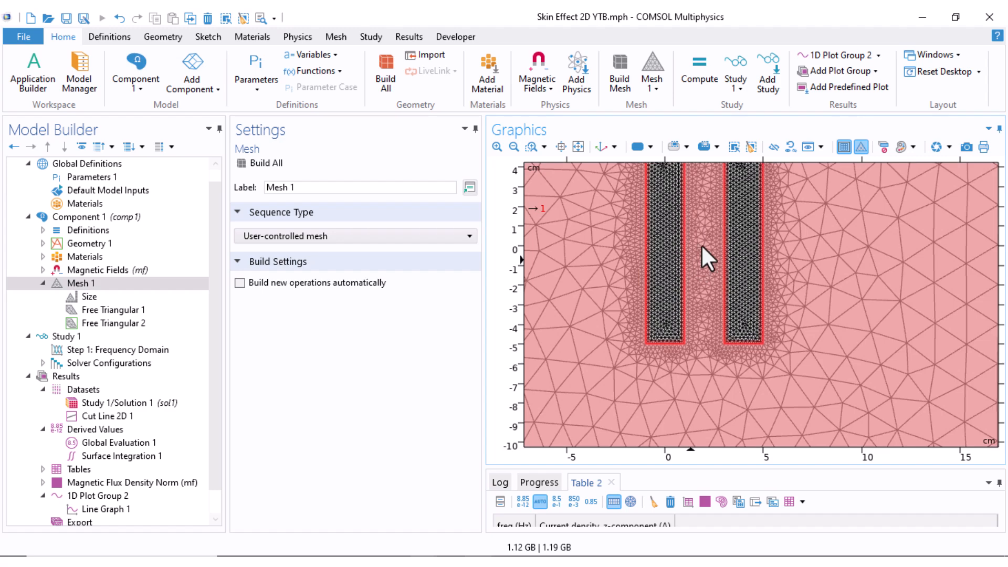
{"action": "scroll", "coordinate": [702, 248], "scroll_direction": "down", "scroll_amount": 3}
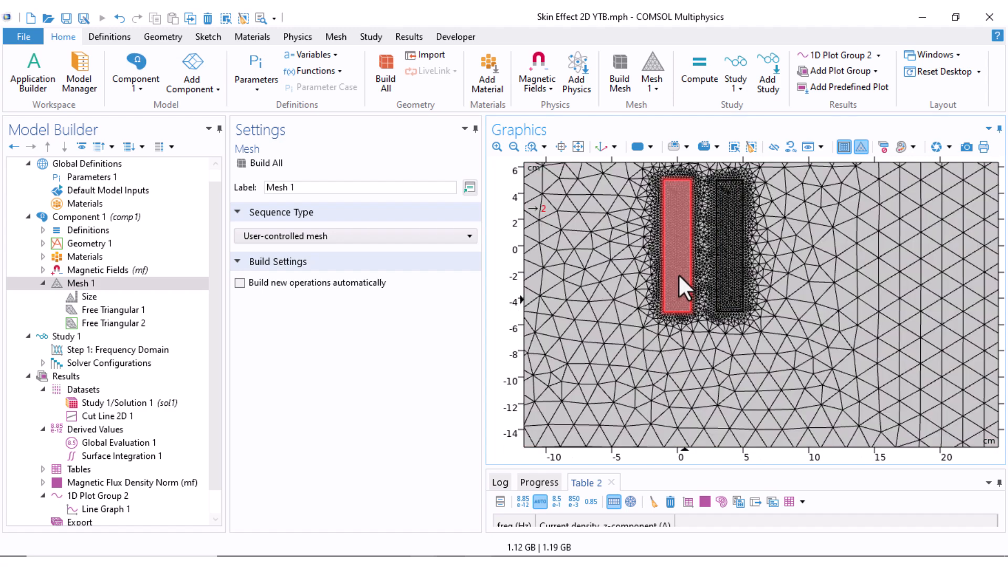
{"action": "scroll", "coordinate": [744, 349], "scroll_direction": "down", "scroll_amount": 2}
{"action": "scroll", "coordinate": [667, 386], "scroll_direction": "down", "scroll_amount": 2}
{"action": "scroll", "coordinate": [667, 386], "scroll_direction": "down", "scroll_amount": 2}
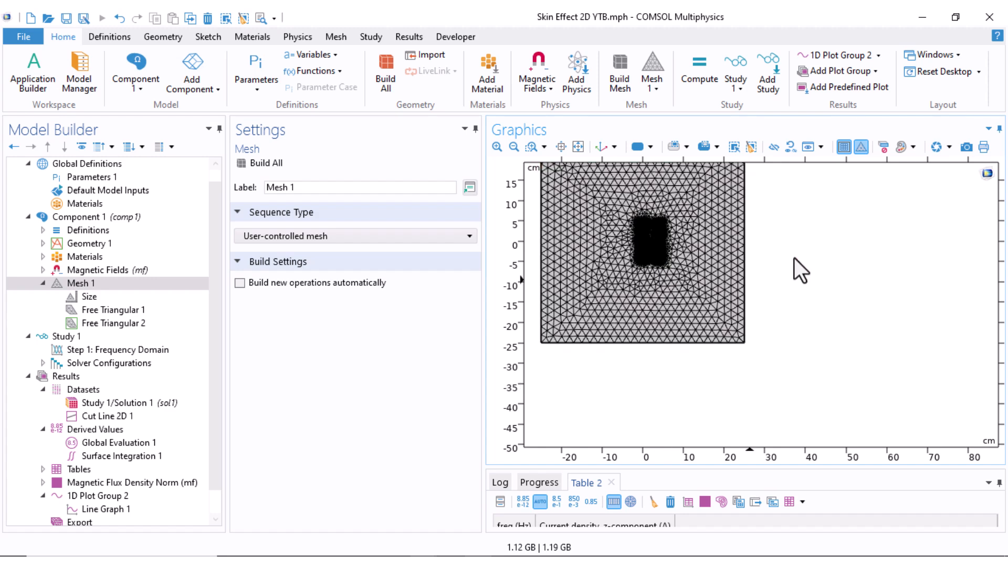
{"action": "right_click_drag", "start_coordinate": [787, 258], "coordinate": [840, 296]}
Open the frequency range definition of the Frequency Domain study step and set its entry method to Logarithmic
{"action": "left_click", "coordinate": [42, 283]}
{"action": "left_click", "coordinate": [95, 323]}
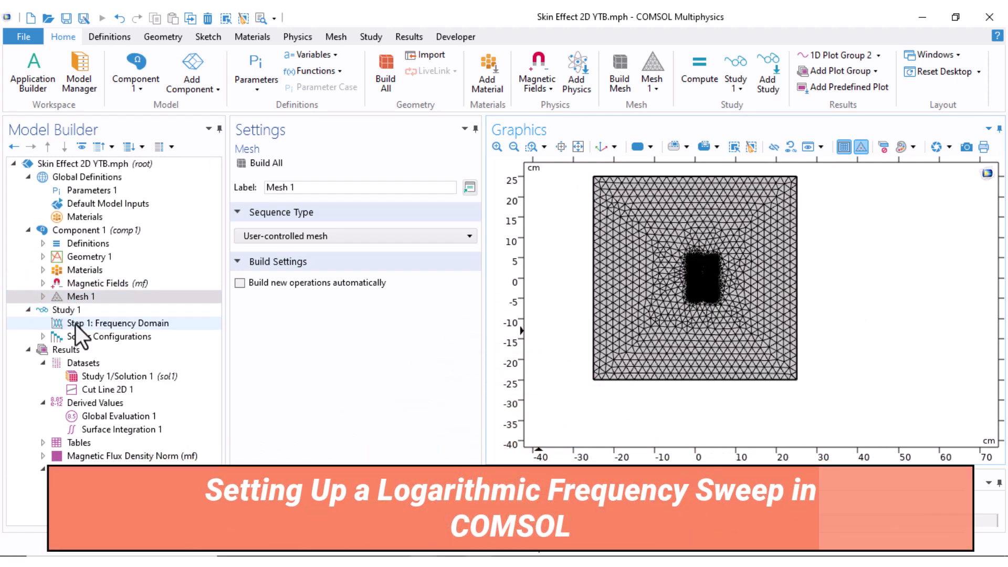
{"action": "left_click", "coordinate": [469, 256]}
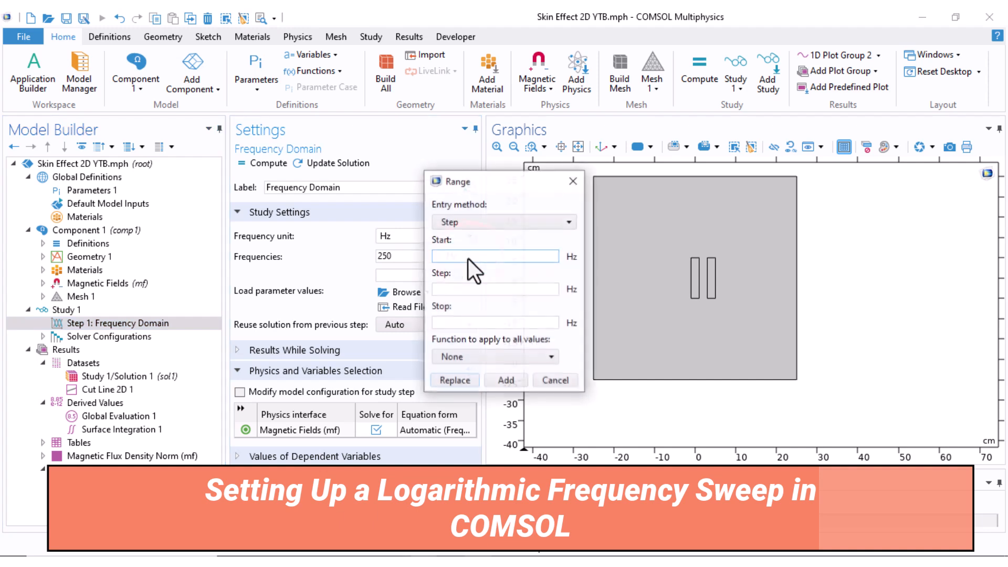
{"action": "left_click", "coordinate": [470, 223]}
{"action": "left_click", "coordinate": [475, 266]}
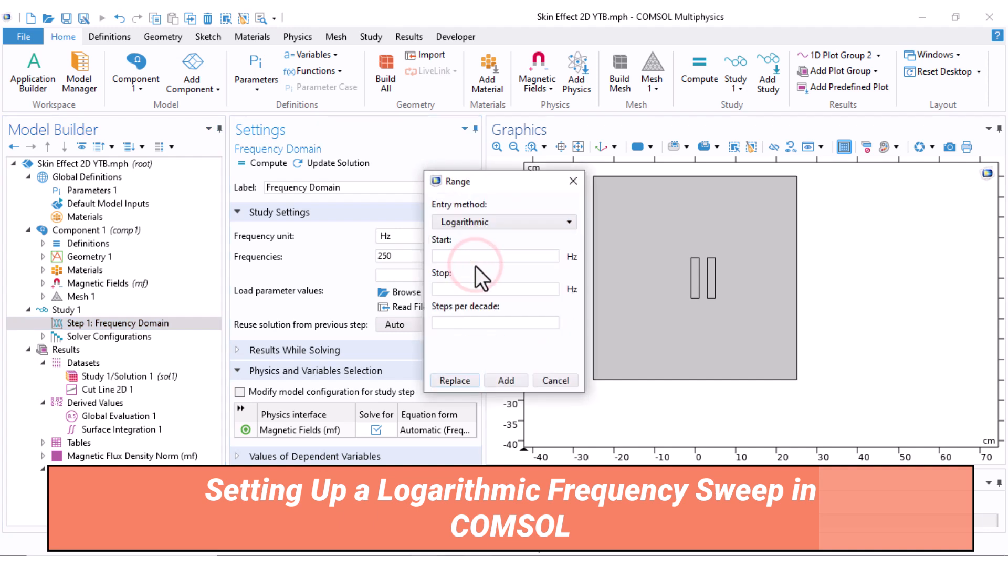
Define the sweep from 50 to 10000 Hz with 5 steps per decade and replace the existing frequencies with it
{"action": "left_click", "coordinate": [468, 261]}
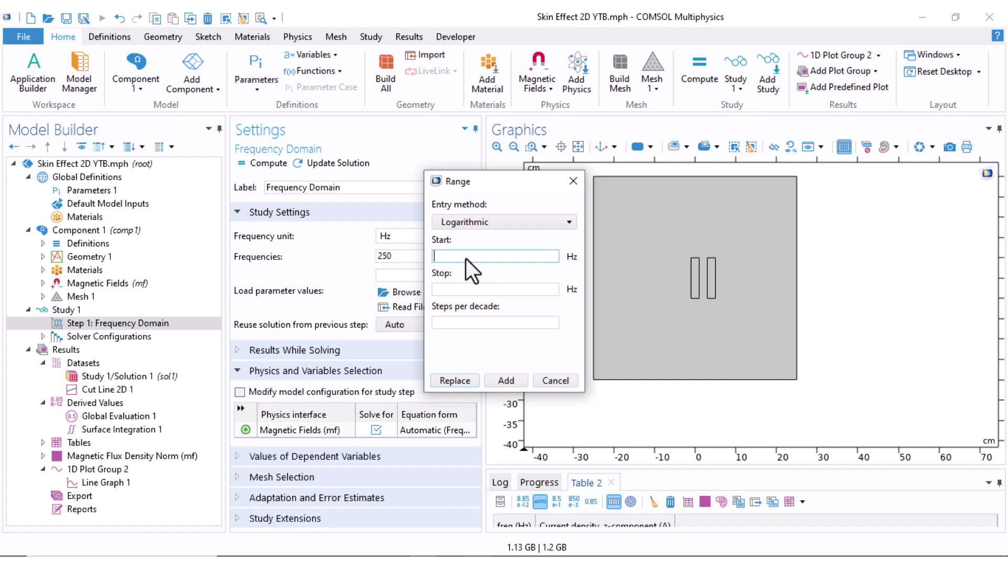
{"action": "type", "text": "50"}
{"action": "left_click", "coordinate": [478, 290]}
{"action": "type", "text": "50"}
{"action": "key", "text": "BackSpace"}
{"action": "key", "text": "BackSpace"}
{"action": "type", "text": "10000"}
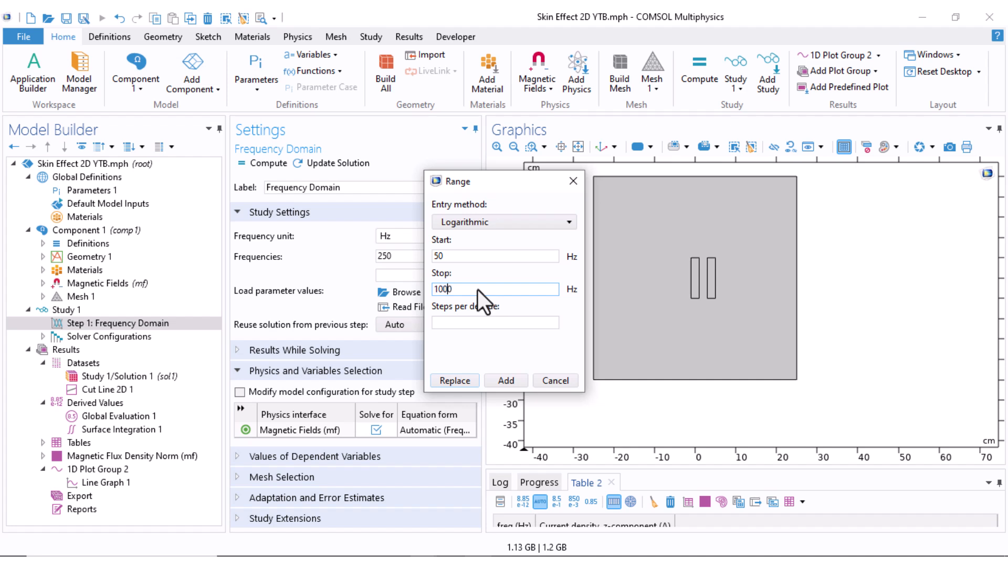
{"action": "left_click", "coordinate": [474, 323]}
{"action": "type", "text": "5"}
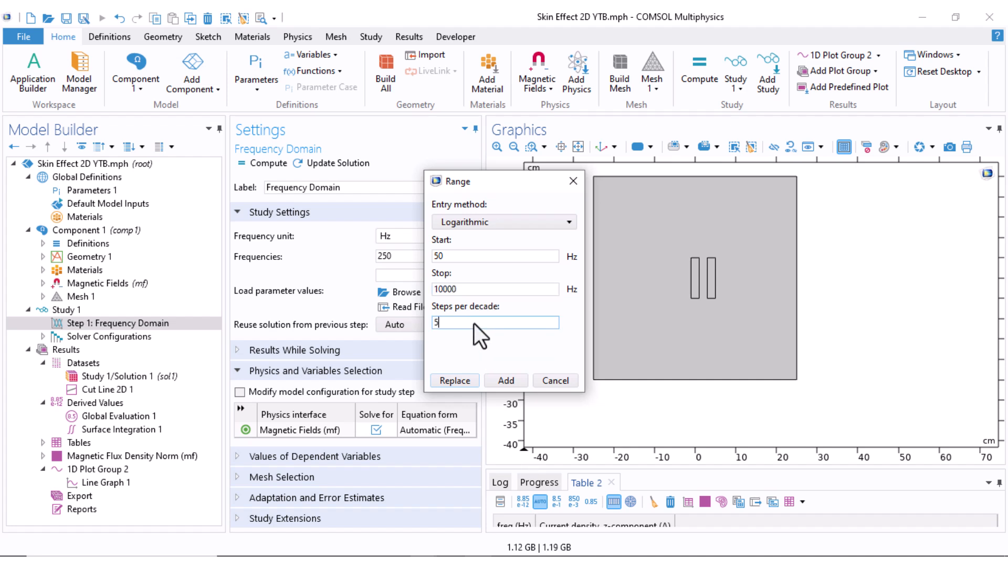
{"action": "left_click", "coordinate": [468, 381]}
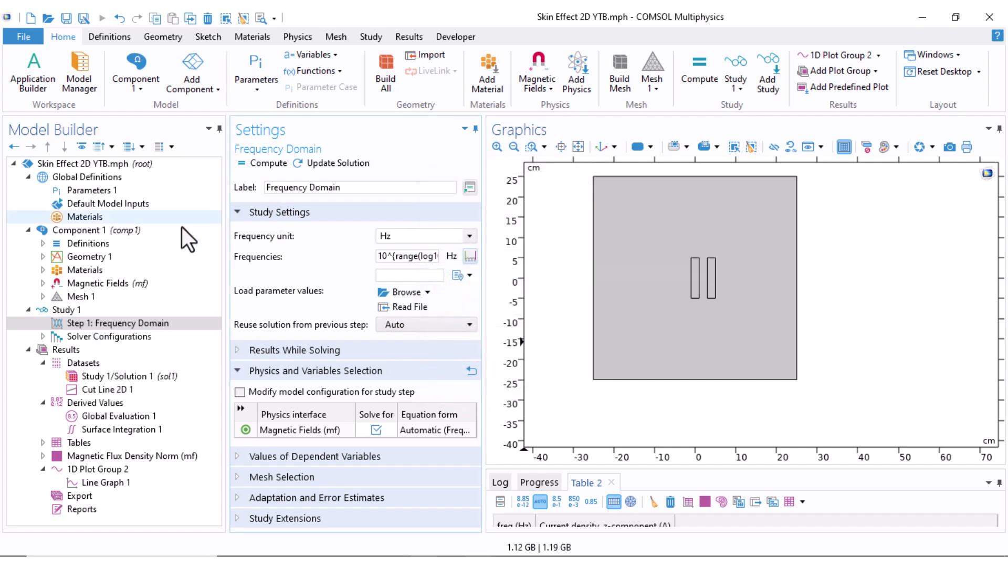
Compute Study 1 and plot the magnetic flux density norm over the entire geometry
{"action": "left_click", "coordinate": [77, 308]}
{"action": "left_click", "coordinate": [260, 163]}
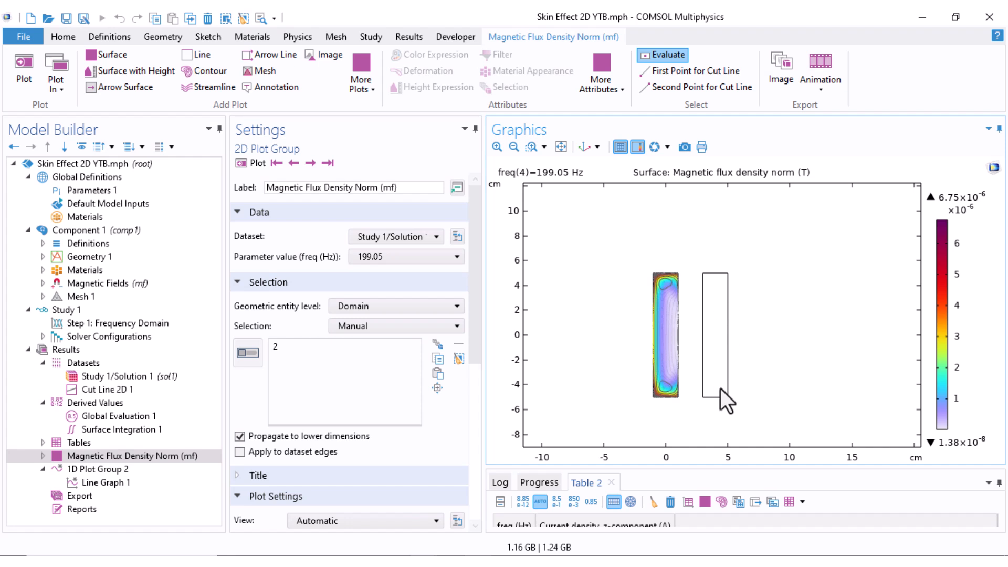
{"action": "left_click", "coordinate": [356, 309]}
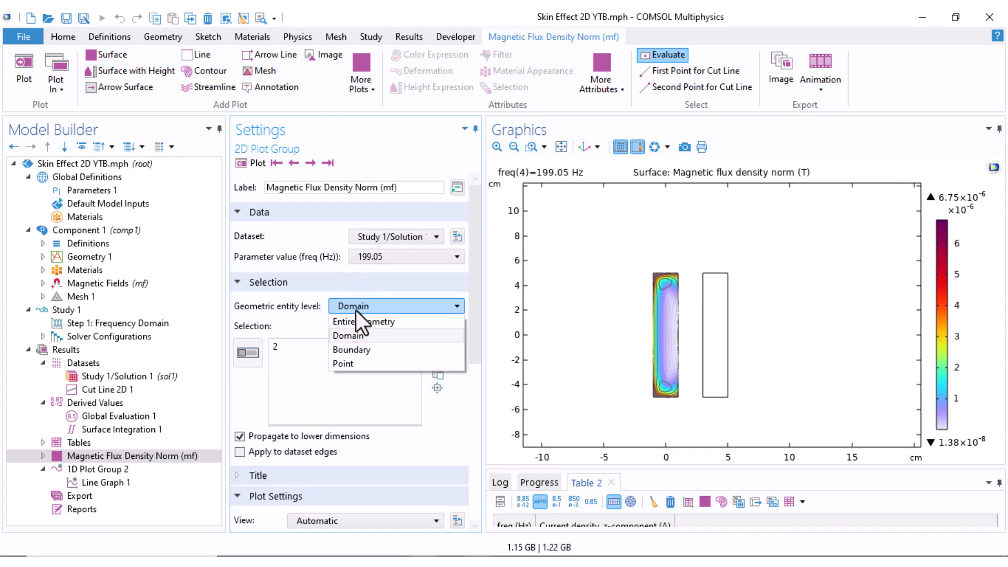
{"action": "left_click", "coordinate": [358, 322]}
{"action": "left_click", "coordinate": [252, 164]}
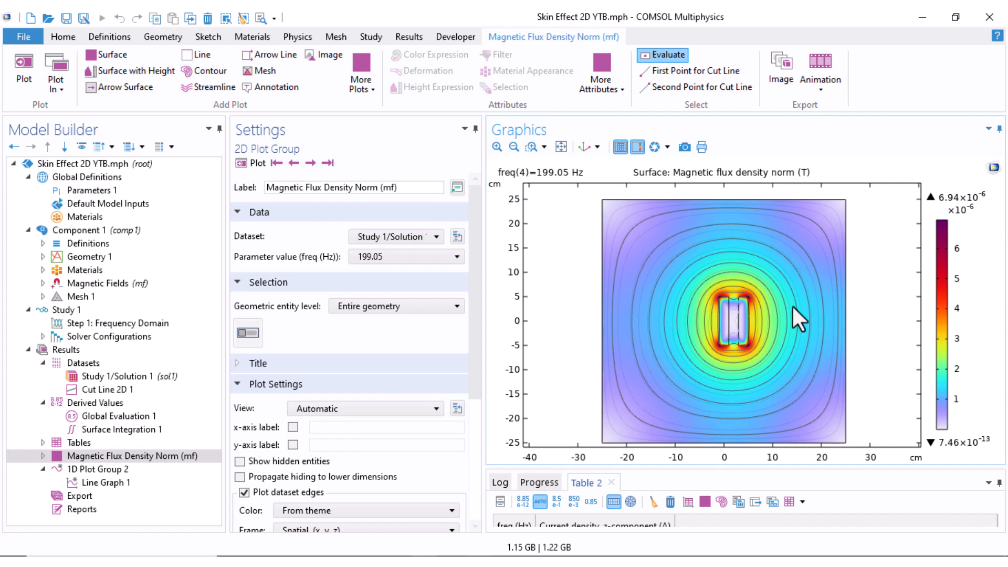
Duplicate the Magnetic Flux Density Norm (mf) plot group and expand the copy to show its plots
{"action": "right_click", "coordinate": [72, 457]}
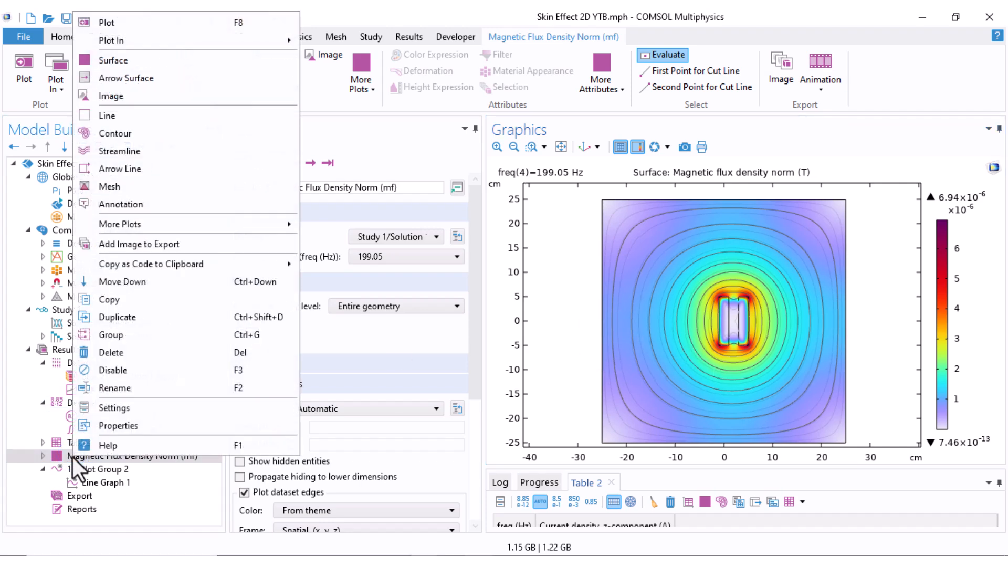
{"action": "left_click", "coordinate": [126, 317]}
{"action": "left_click", "coordinate": [43, 482]}
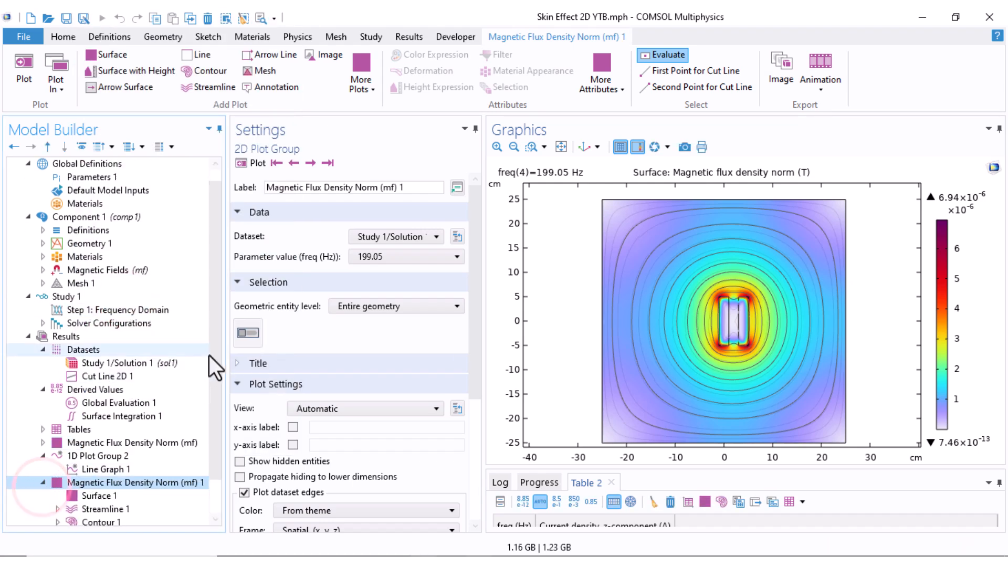
{"action": "left_click_drag", "start_coordinate": [213, 355], "coordinate": [207, 402]}
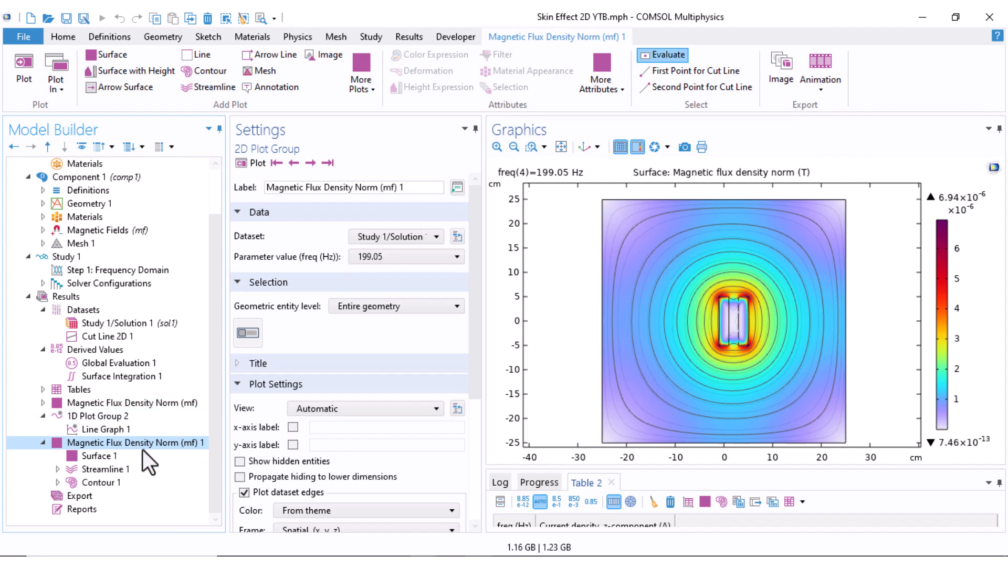
Delete Streamline 1 and Contour 1 from the duplicated plot group, leaving only its surface plot
{"action": "right_click", "coordinate": [101, 467]}
{"action": "key", "text": "Delete"}
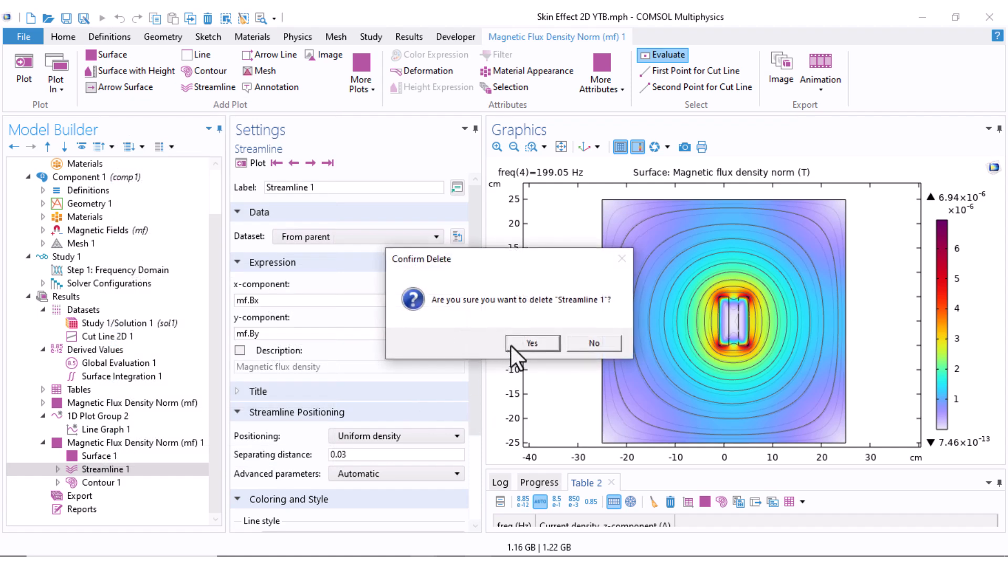
{"action": "left_click", "coordinate": [522, 342]}
{"action": "right_click", "coordinate": [95, 481]}
{"action": "key", "text": "Delete"}
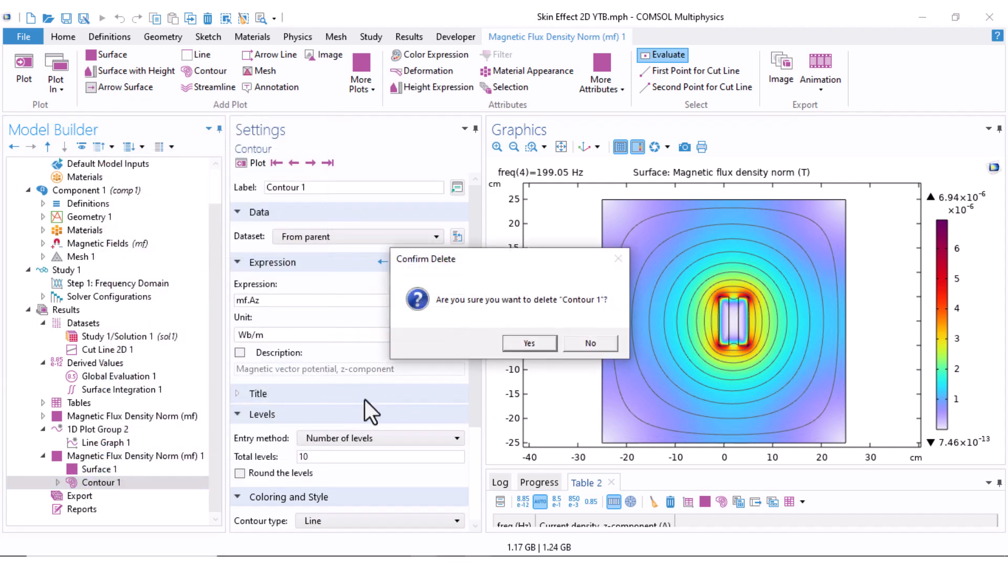
{"action": "left_click", "coordinate": [526, 344]}
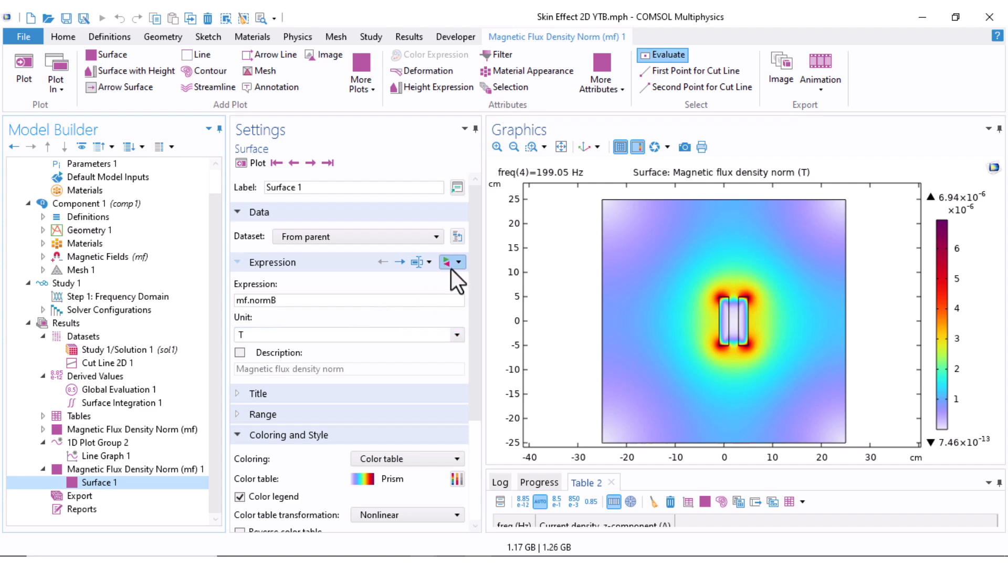
Change the duplicated surface plot's expression to mf.Jz, the current density z-component, plot it and inspect both conductors
{"action": "left_click", "coordinate": [449, 264]}
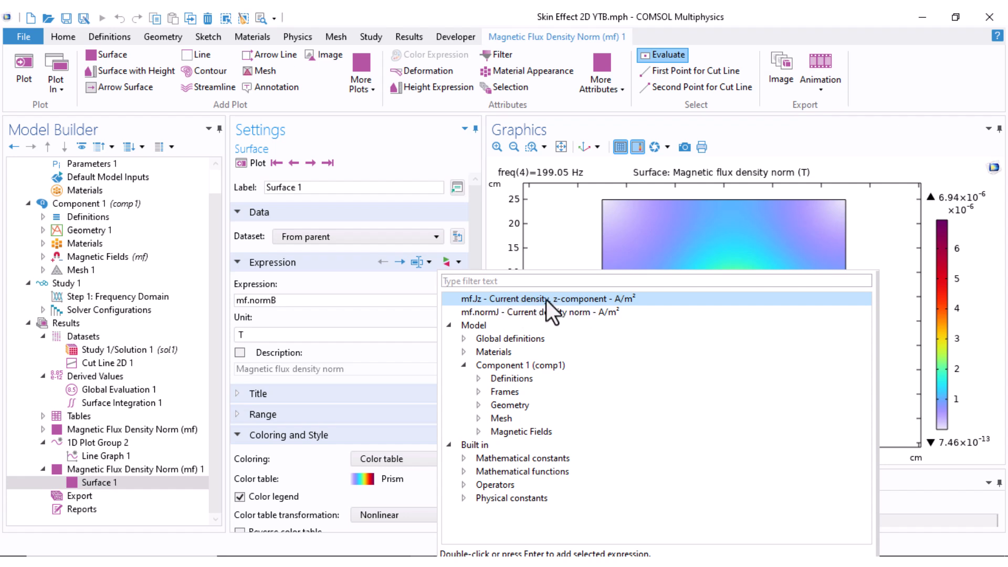
{"action": "double_click", "coordinate": [516, 302]}
{"action": "left_click", "coordinate": [244, 163]}
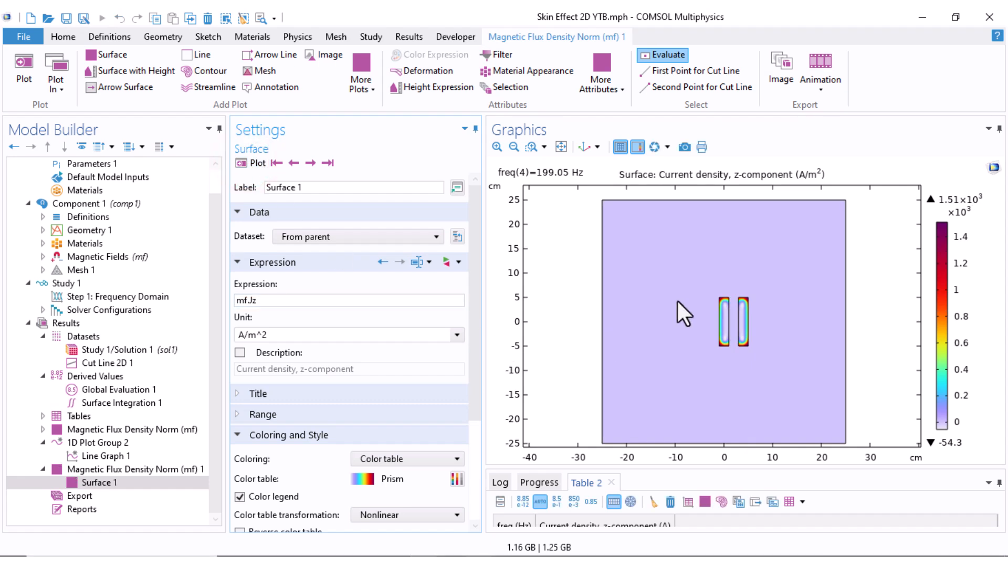
{"action": "scroll", "coordinate": [730, 280], "scroll_direction": "up", "scroll_amount": 4}
{"action": "right_click_drag", "start_coordinate": [714, 300], "coordinate": [653, 332]}
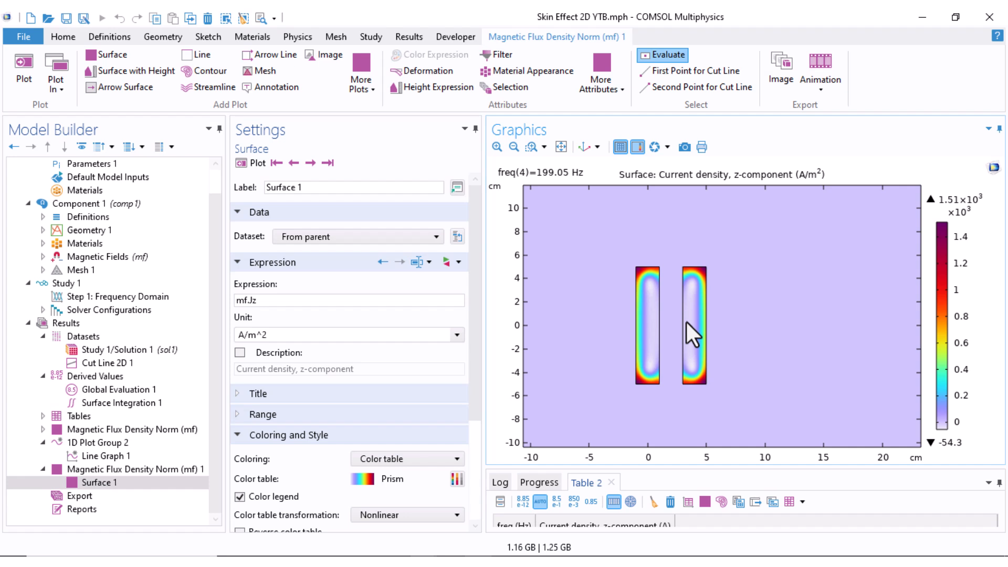
Extend Cut Line 2D 1 across both conductors by setting the x-coordinate of Point 2 to 4.99 cm
{"action": "left_click", "coordinate": [102, 363]}
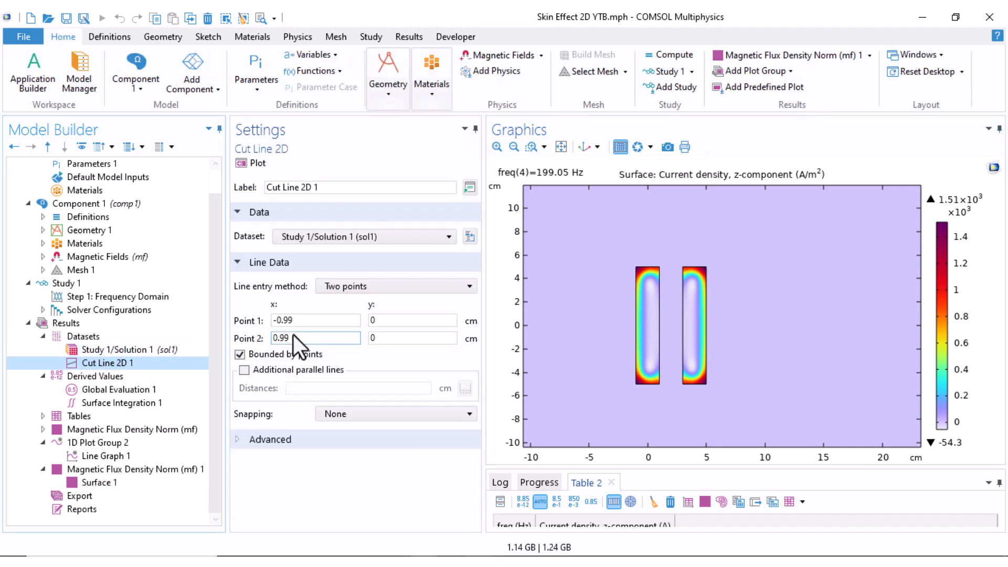
{"action": "double_click", "coordinate": [307, 338]}
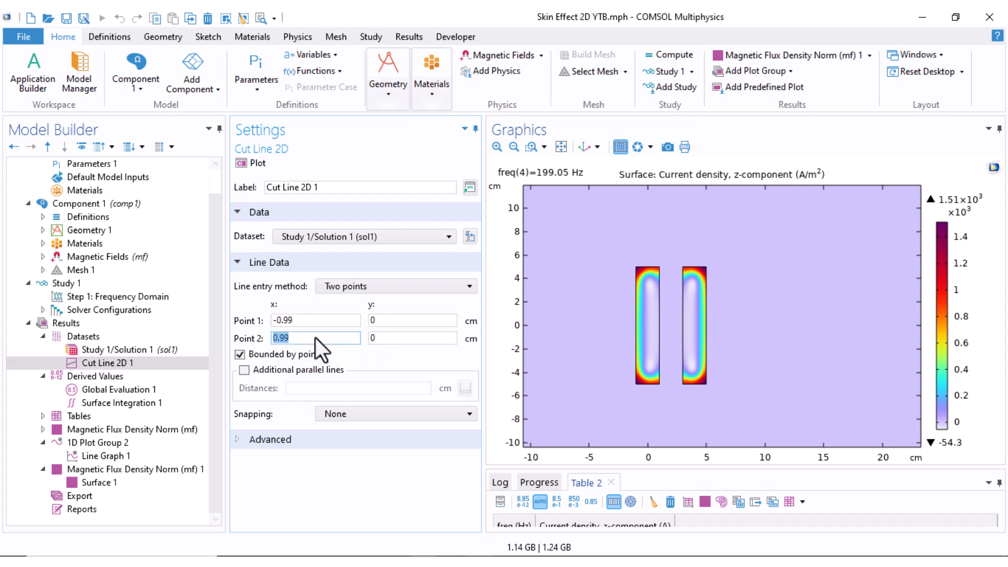
{"action": "type", "text": "4.99"}
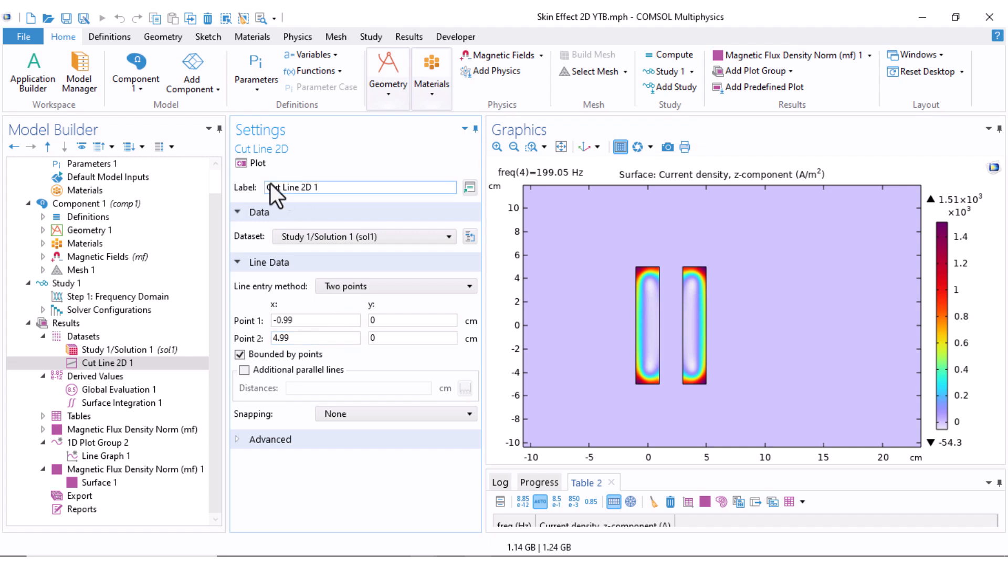
{"action": "left_click", "coordinate": [469, 237]}
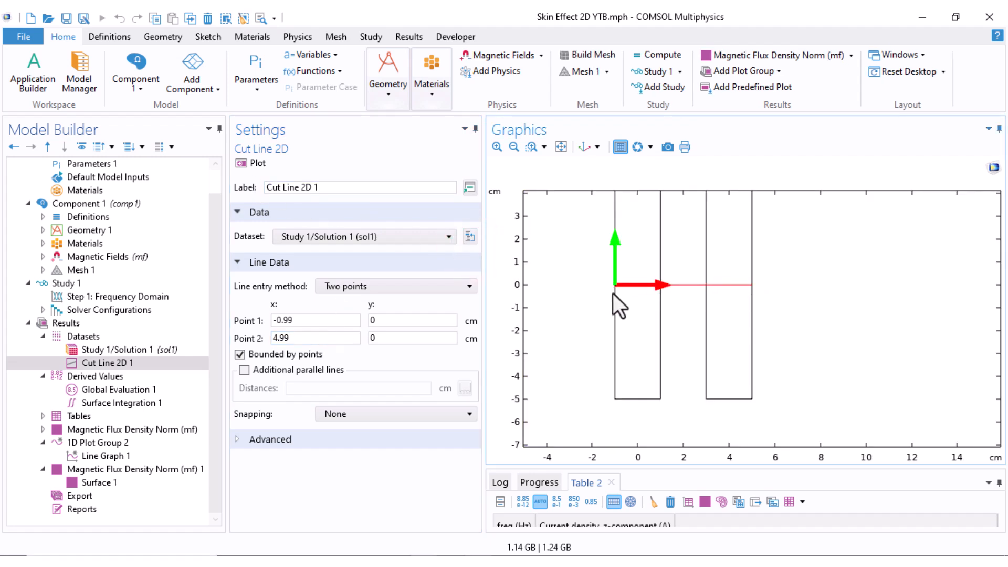
Replot 1D Plot Group 2 to show the current density norm along the extended cut line for all frequencies
{"action": "left_click", "coordinate": [121, 443]}
{"action": "left_click", "coordinate": [255, 167]}
{"action": "middle_click_drag", "start_coordinate": [645, 430], "coordinate": [629, 336]}
{"action": "left_click", "coordinate": [362, 257]}
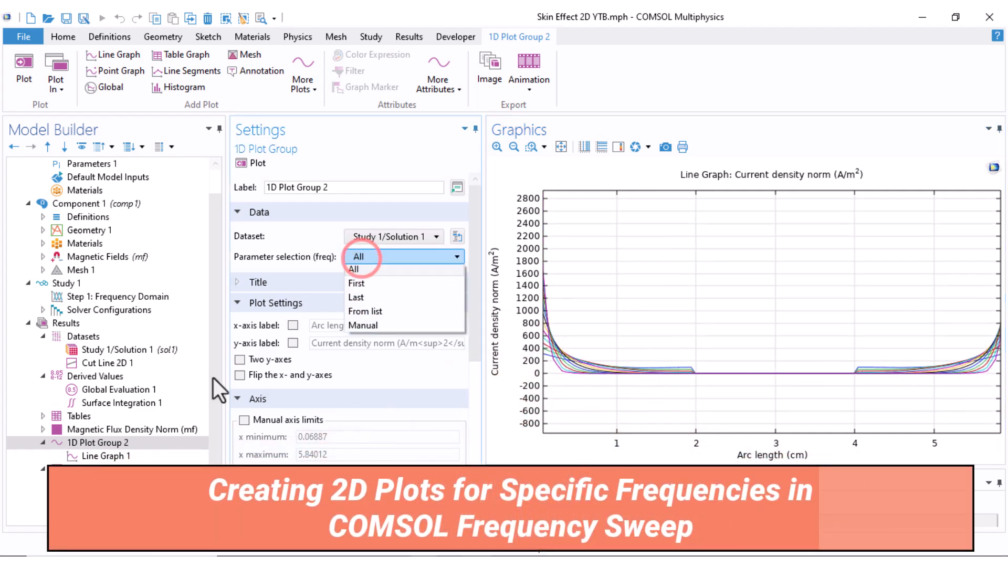
Plot Line Graph 1 for the first frequency only, and switch its frequency selection to Last
{"action": "left_click", "coordinate": [105, 456]}
{"action": "left_click", "coordinate": [393, 278]}
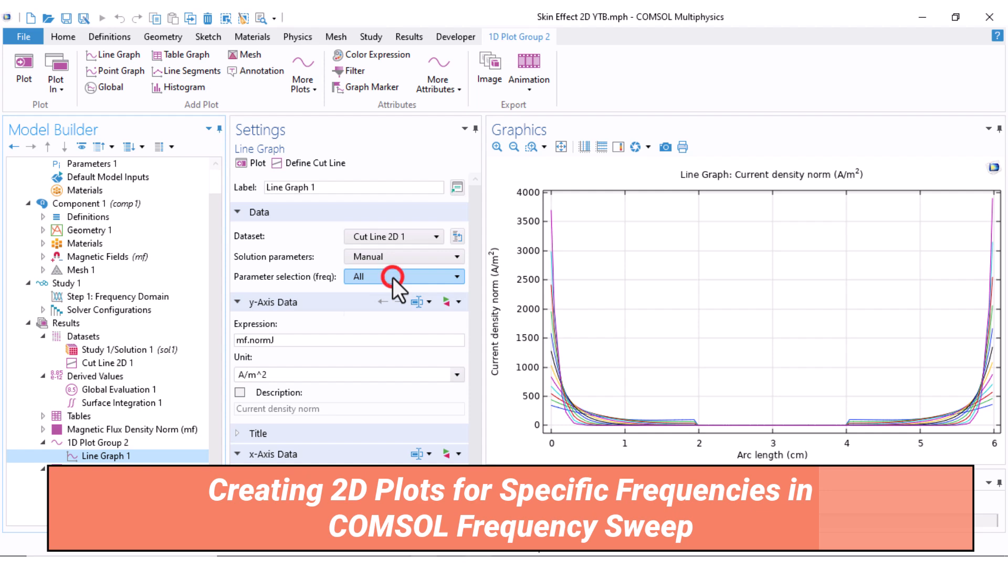
{"action": "left_click", "coordinate": [362, 306]}
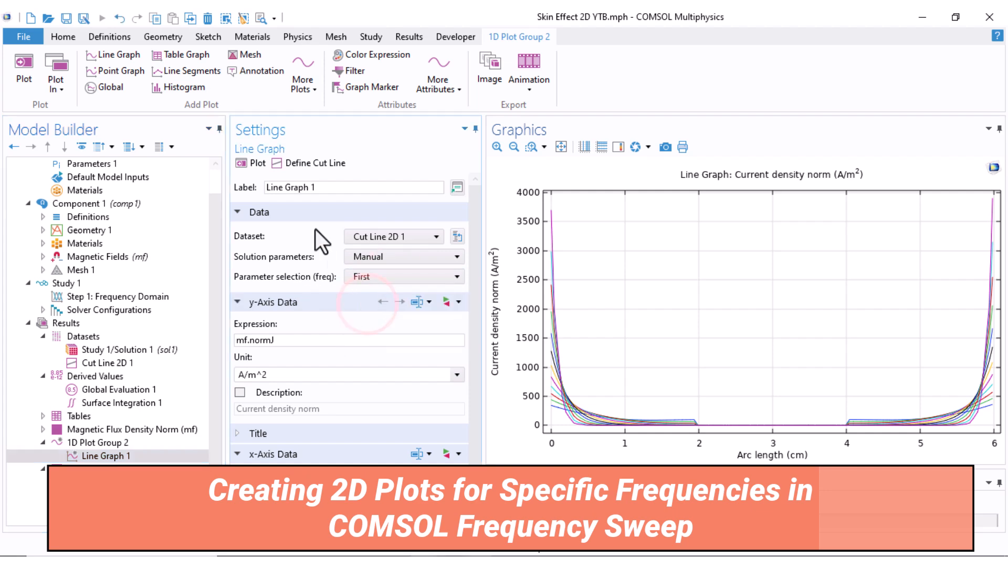
{"action": "left_click", "coordinate": [257, 163]}
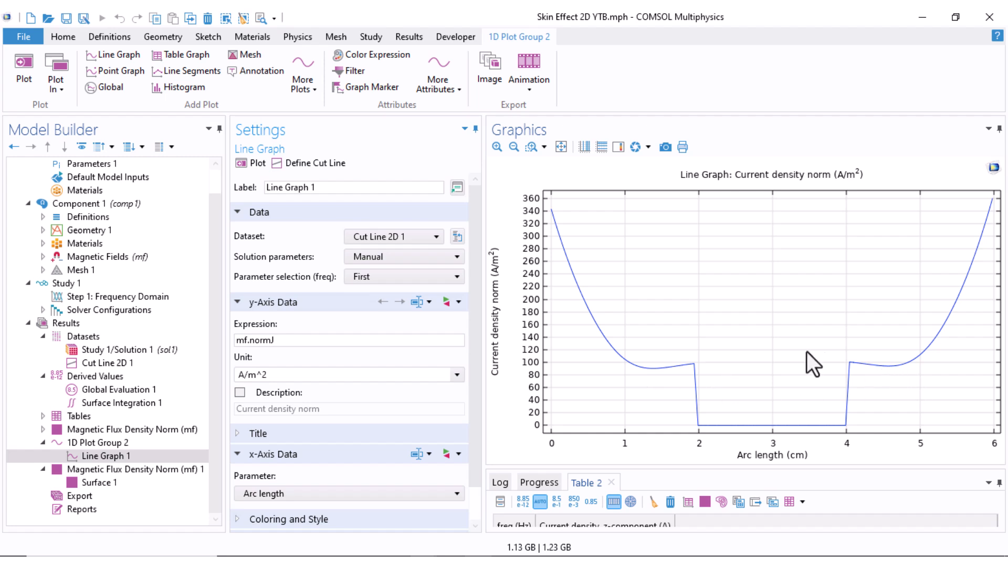
{"action": "left_click", "coordinate": [405, 276]}
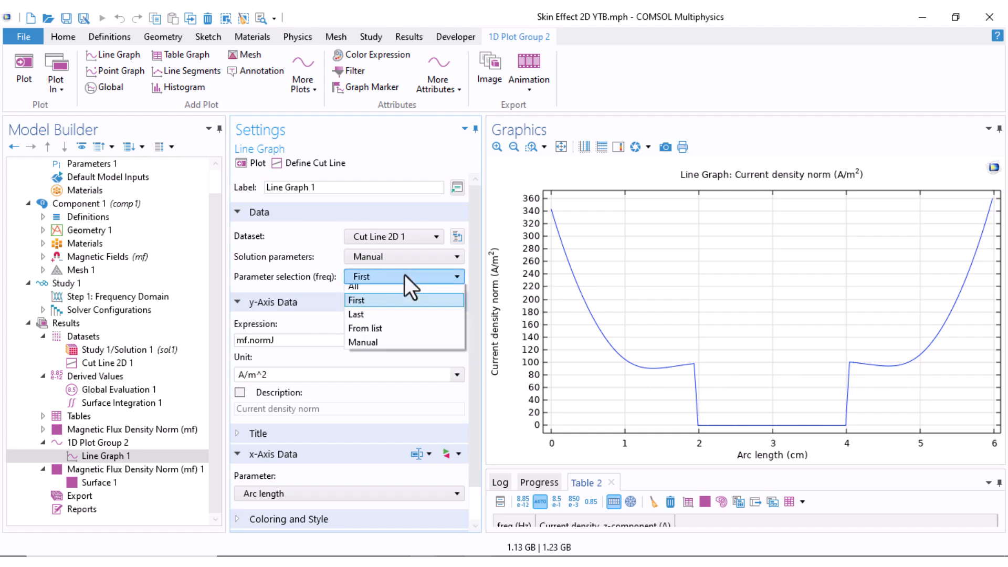
{"action": "left_click", "coordinate": [390, 317]}
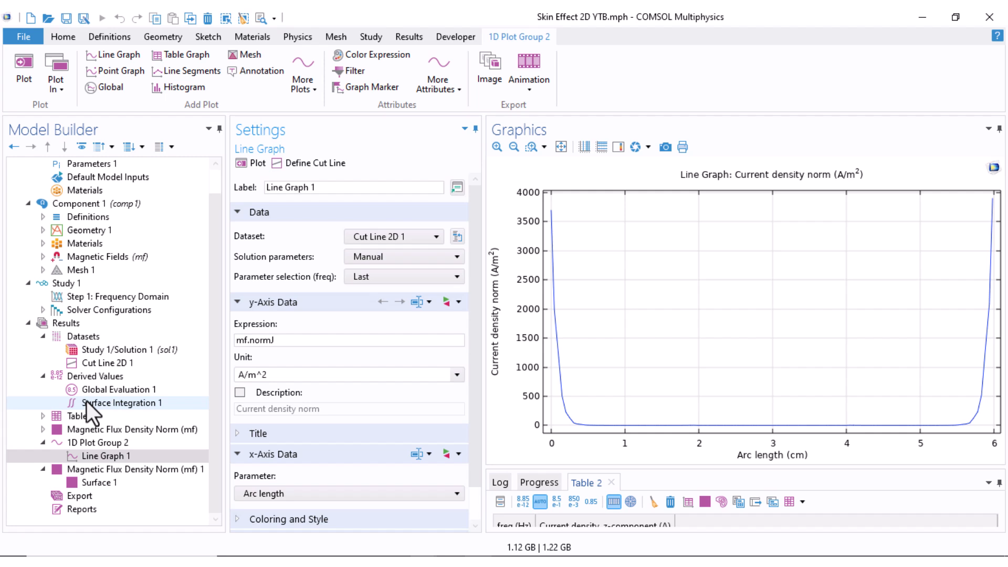
Create a new 1D plot group with a Global plot and check the unit of its x-axis parameter
{"action": "right_click", "coordinate": [70, 325]}
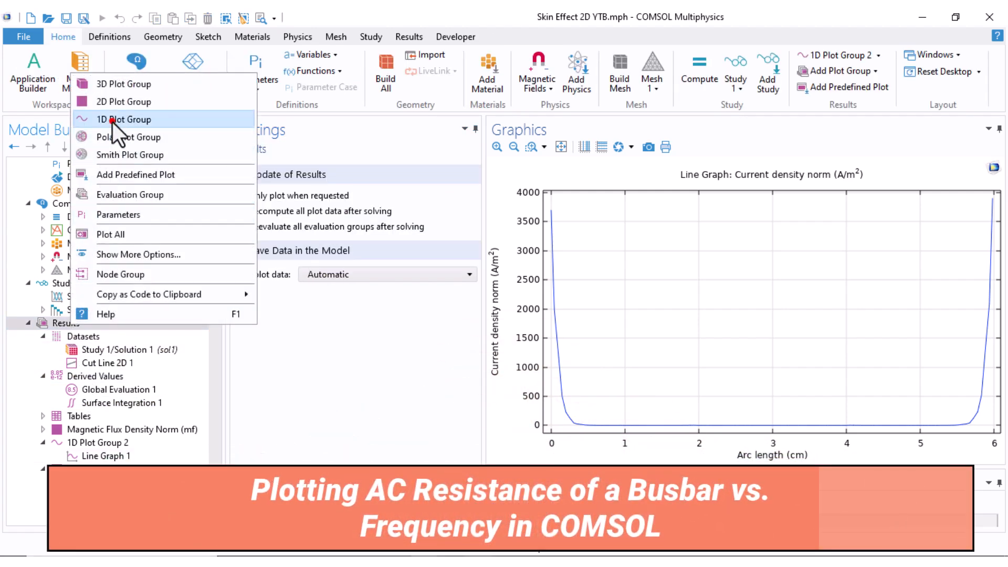
{"action": "left_click", "coordinate": [113, 120]}
{"action": "right_click", "coordinate": [89, 495]}
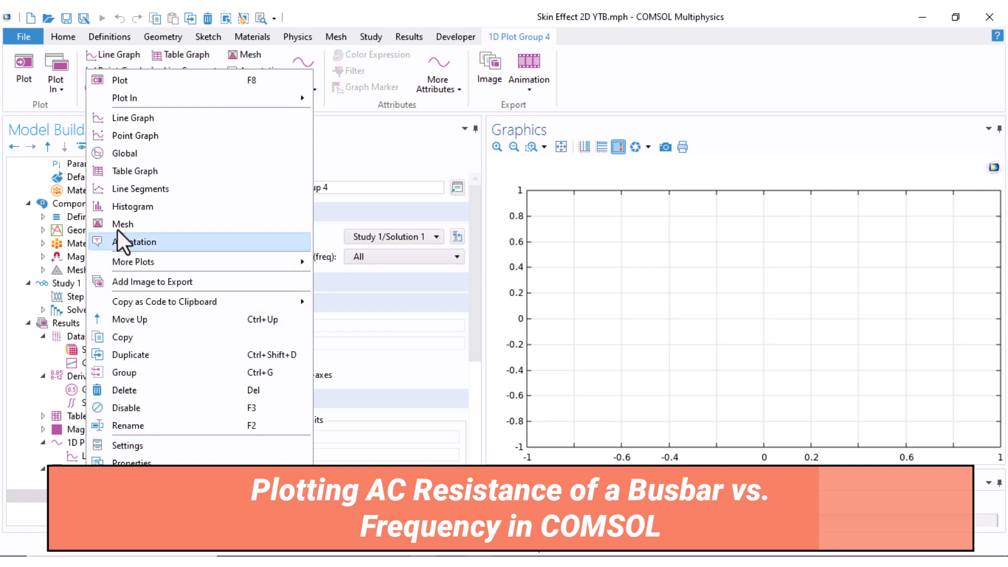
{"action": "left_click", "coordinate": [131, 153]}
{"action": "scroll", "coordinate": [267, 421], "scroll_direction": "down", "scroll_amount": 5}
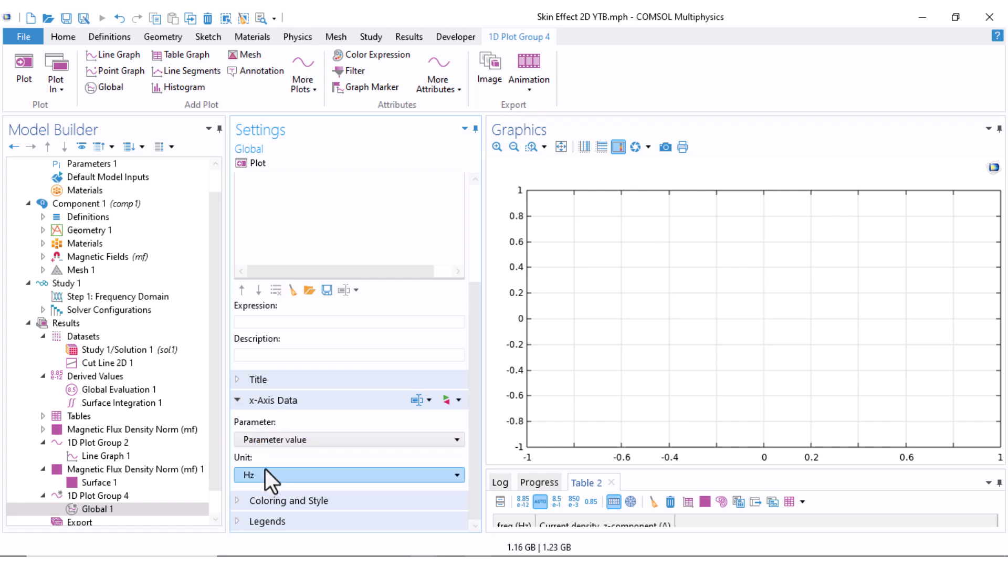
{"action": "left_click", "coordinate": [283, 475]}
{"action": "left_click", "coordinate": [283, 474]}
{"action": "left_click", "coordinate": [335, 393]}
Add the AC coil resistance mf.RCoil_1 as the Global plot's y-axis expression and plot it against frequency
{"action": "scroll", "coordinate": [410, 286], "scroll_direction": "up", "scroll_amount": 1}
{"action": "scroll", "coordinate": [411, 286], "scroll_direction": "up", "scroll_amount": 2}
{"action": "left_click", "coordinate": [452, 221]}
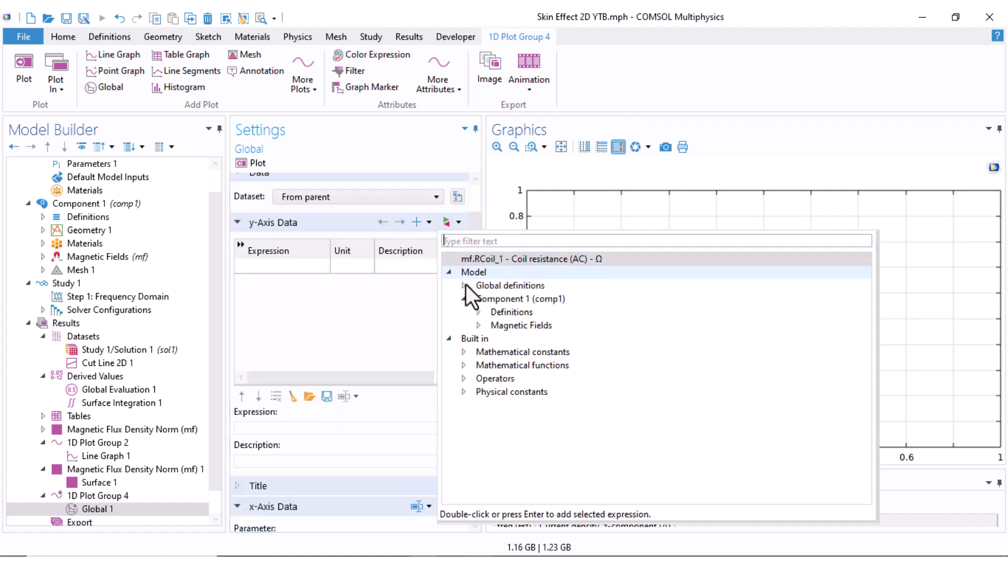
{"action": "left_click", "coordinate": [477, 326]}
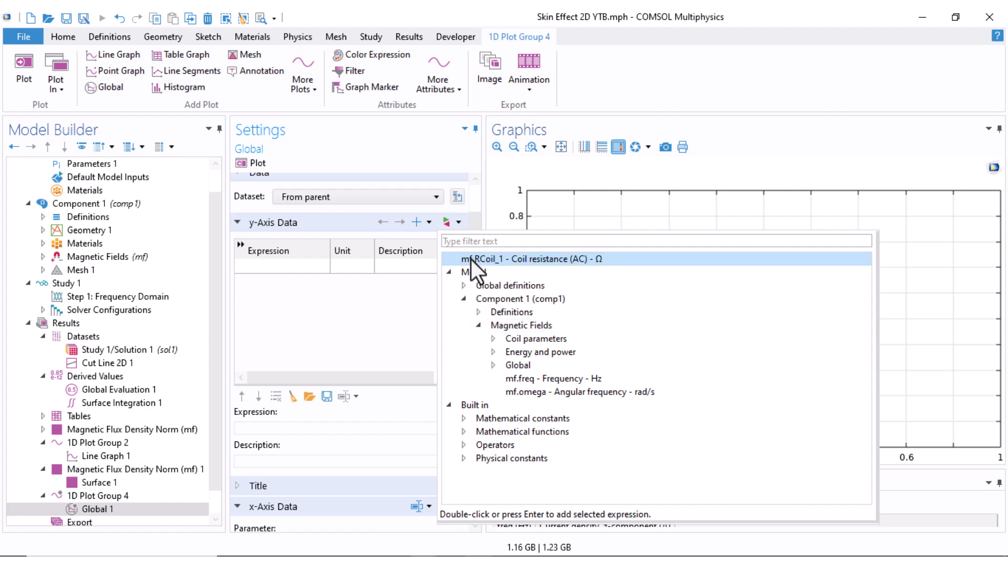
{"action": "left_click", "coordinate": [551, 260]}
{"action": "double_click", "coordinate": [550, 260]}
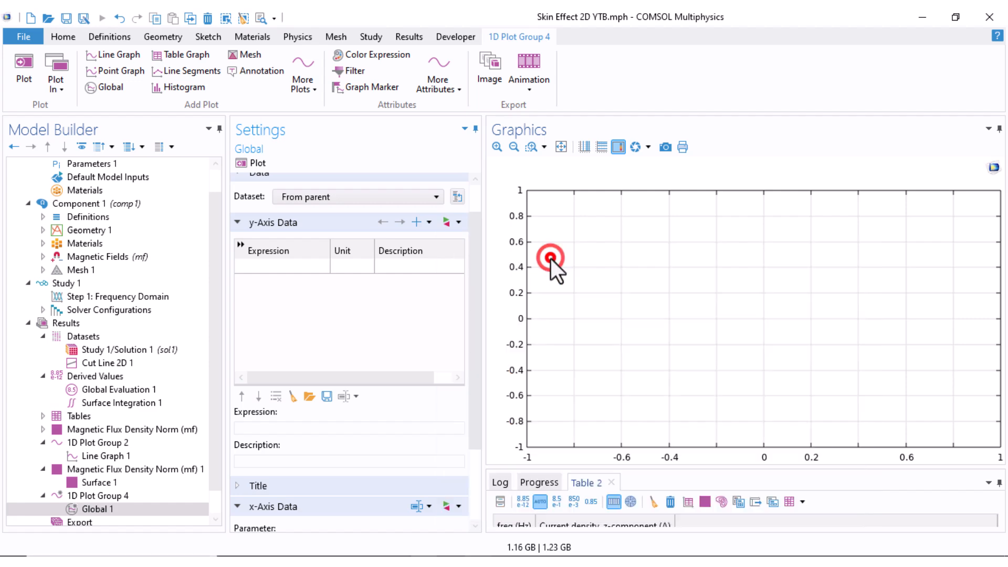
{"action": "left_click", "coordinate": [245, 165]}
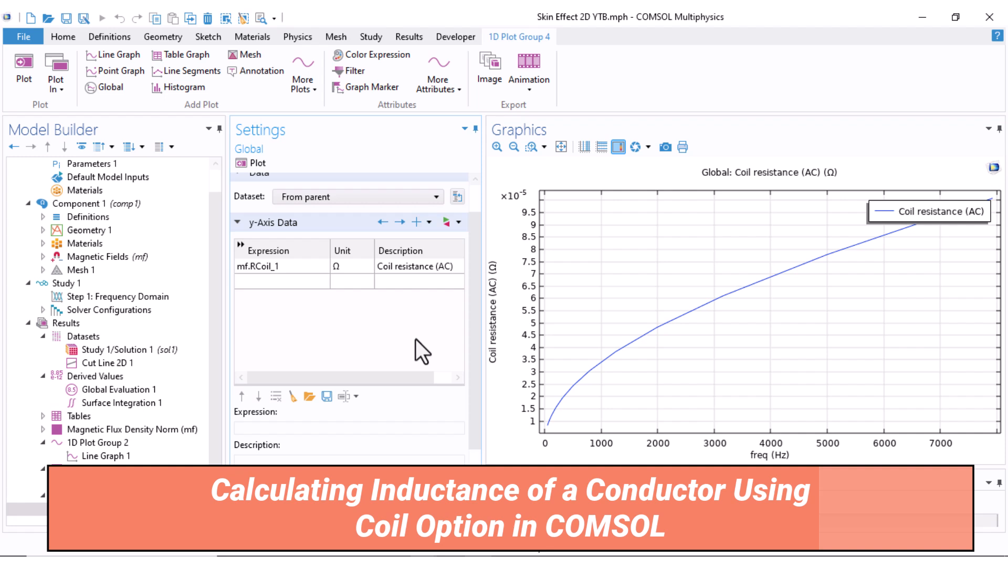
Replace the Global plot's y-axis expression with the coil inductance mf.LCoil_1, set its unit to uH and plot it
{"action": "left_click", "coordinate": [458, 223]}
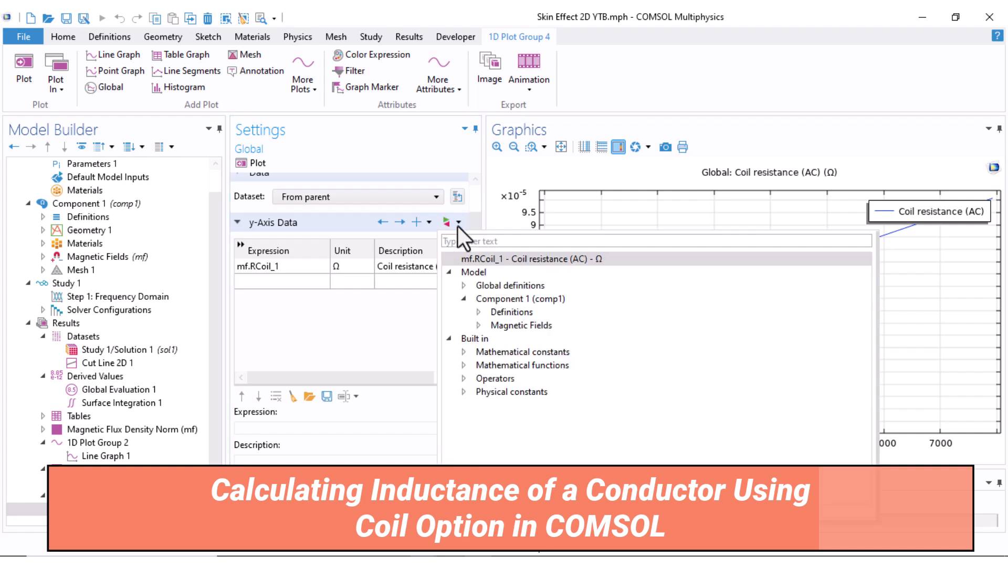
{"action": "left_click", "coordinate": [478, 326]}
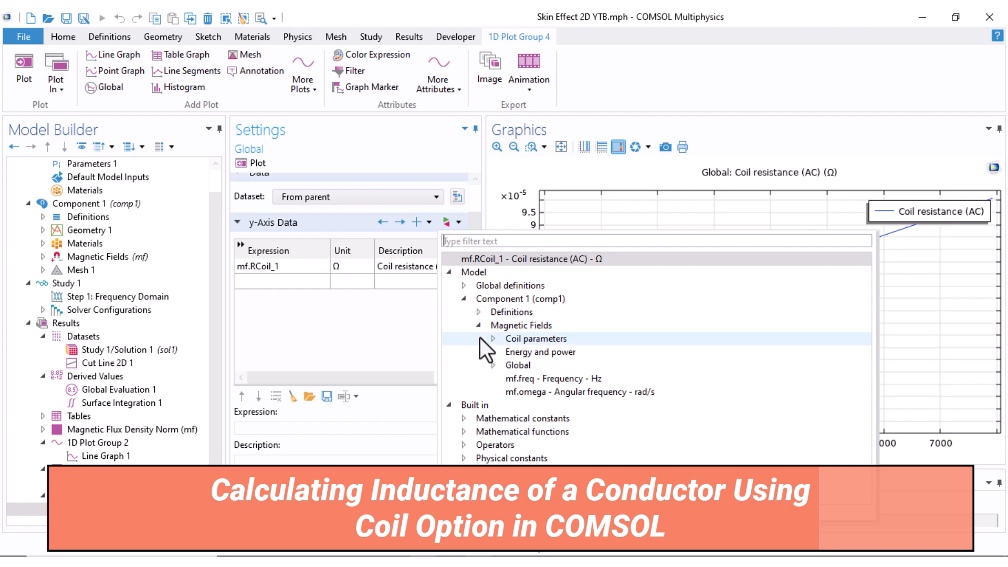
{"action": "double_click", "coordinate": [507, 339]}
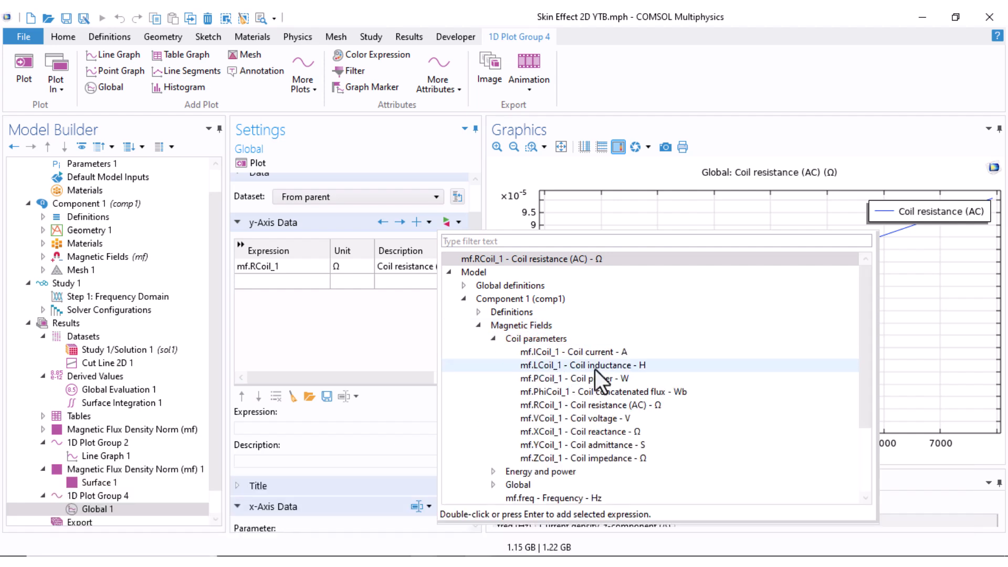
{"action": "double_click", "coordinate": [594, 368]}
{"action": "left_click", "coordinate": [336, 267]}
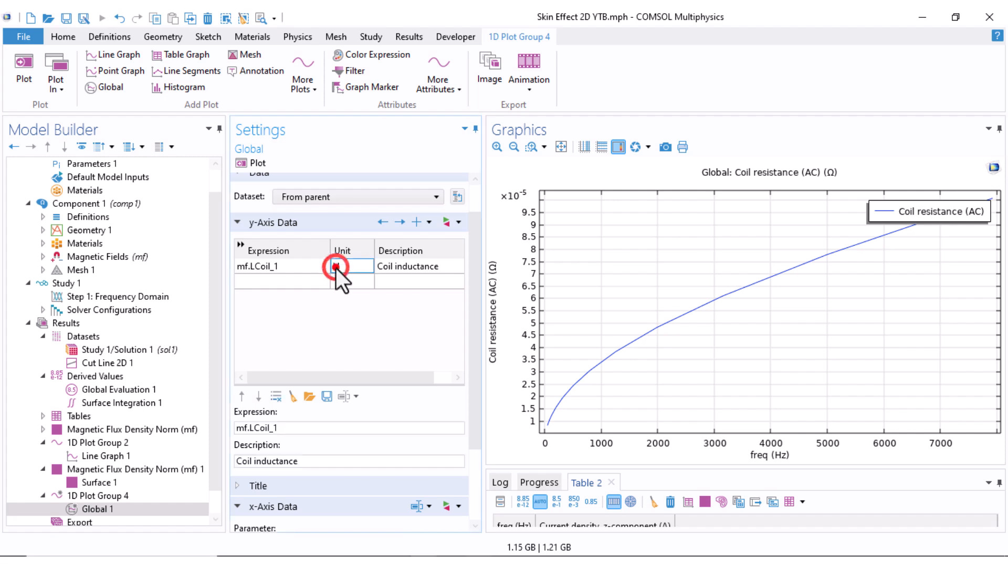
{"action": "left_click", "coordinate": [253, 166]}
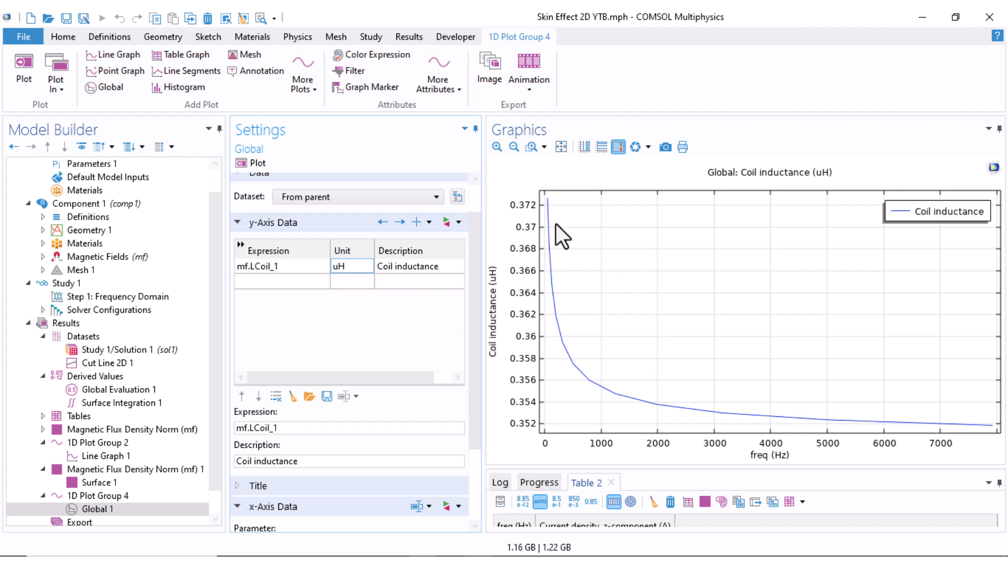
Change the coil inductance unit to nH and replot the inductance against frequency
{"action": "key", "text": "Delete"}
{"action": "type", "text": "n"}
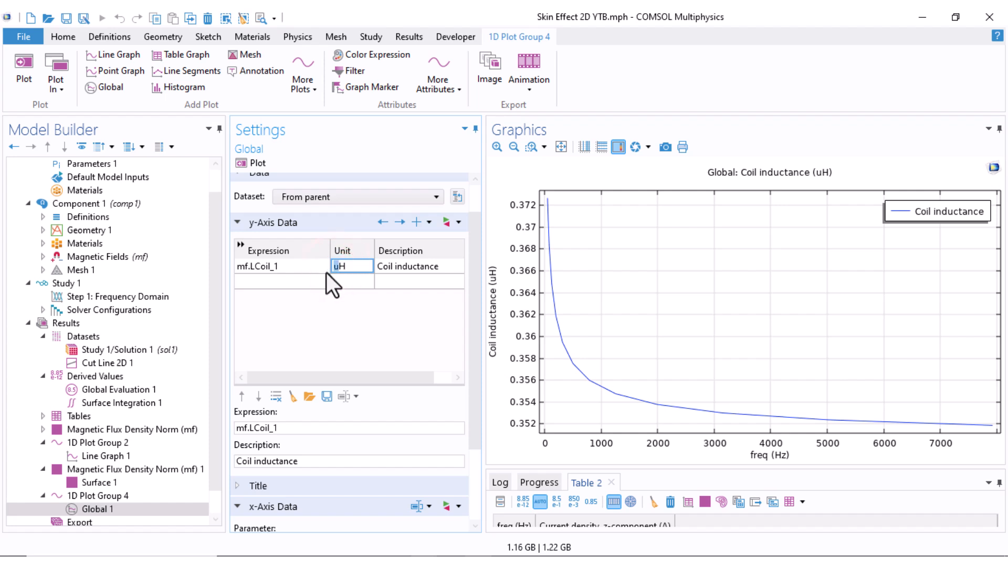
{"action": "left_click", "coordinate": [244, 160]}
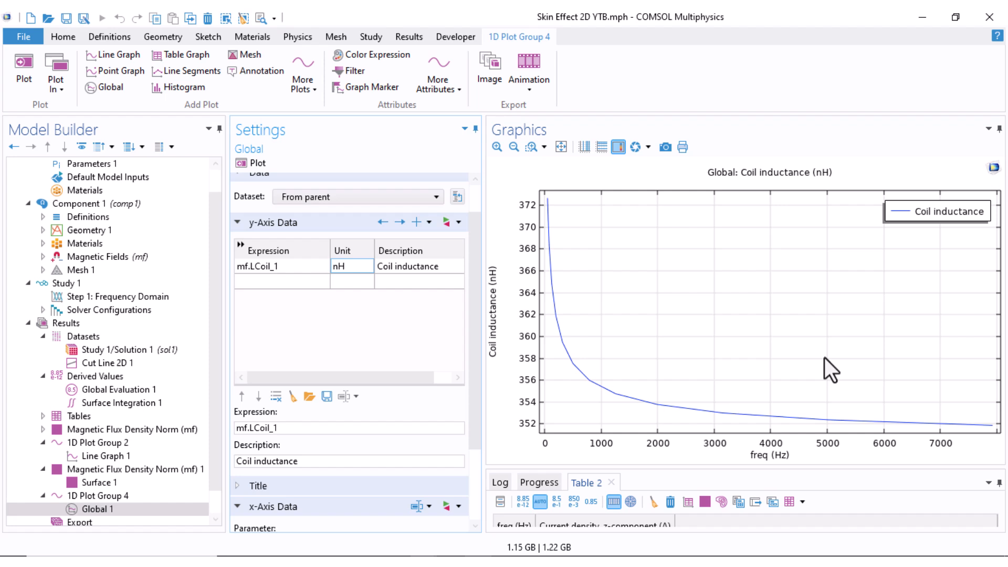
Add the right-hand conductor, domain 3, to the selection of Surface Integration 1 alongside domain 2
{"action": "scroll", "coordinate": [213, 368], "scroll_direction": "down", "scroll_amount": 2}
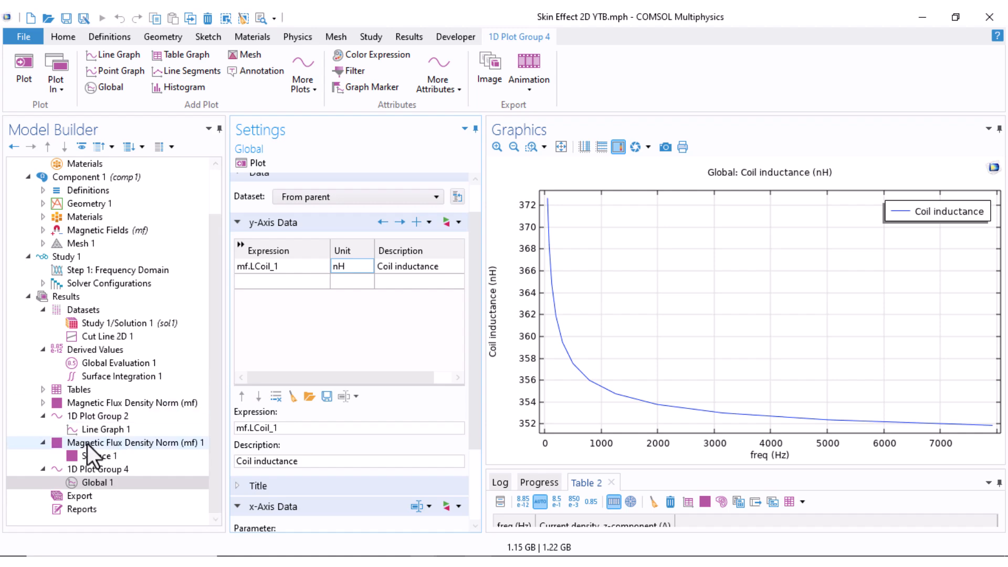
{"action": "left_click", "coordinate": [43, 469]}
{"action": "left_click", "coordinate": [43, 455]}
{"action": "left_click", "coordinate": [89, 403]}
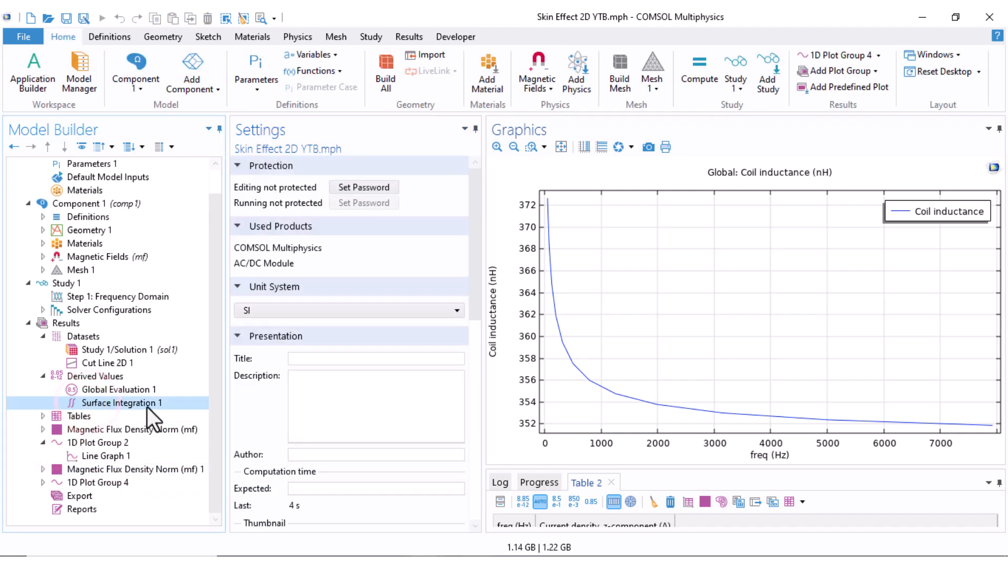
{"action": "left_click", "coordinate": [737, 279]}
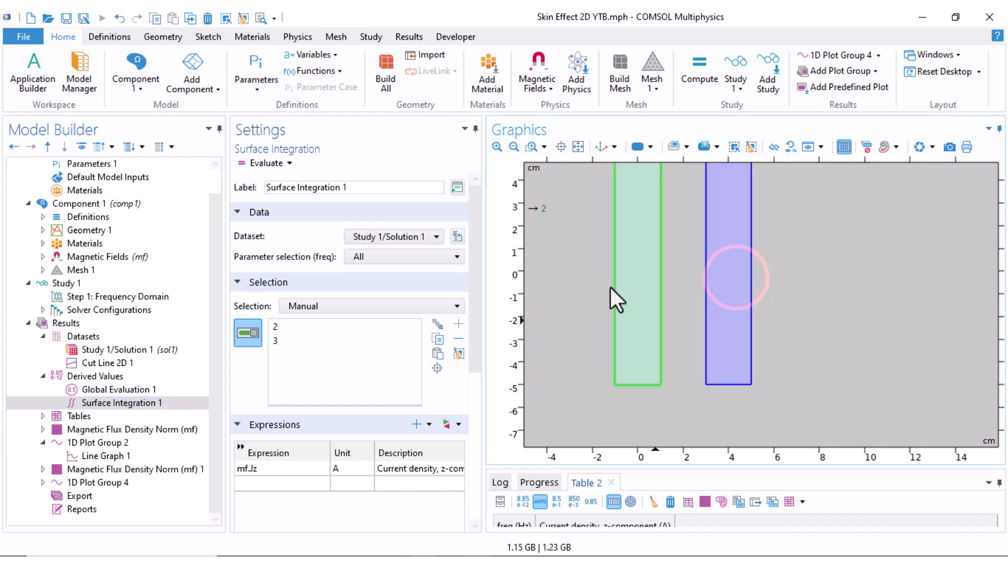
{"action": "scroll", "coordinate": [581, 342], "scroll_direction": "down", "scroll_amount": 1}
{"action": "scroll", "coordinate": [651, 320], "scroll_direction": "down", "scroll_amount": 2}
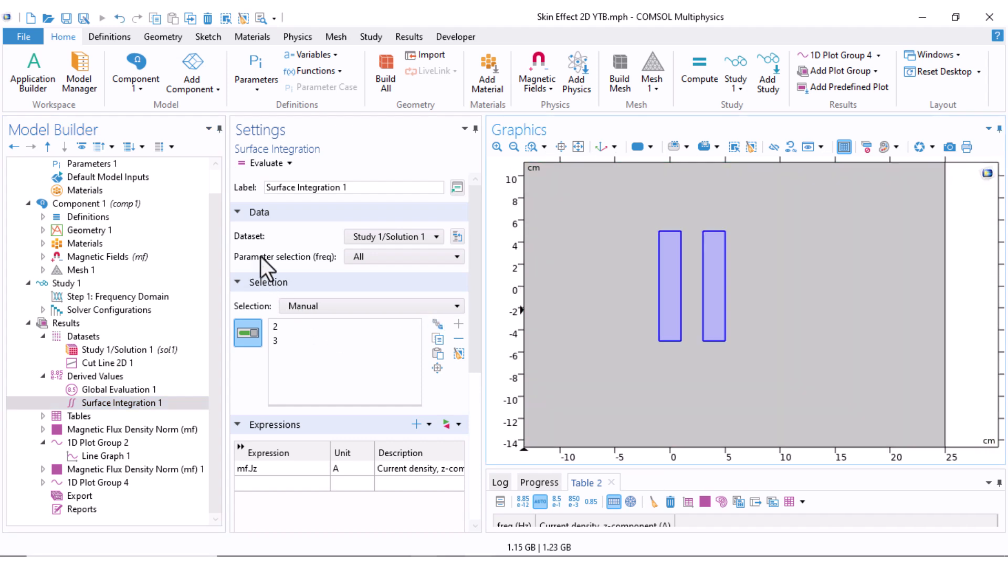
Clear Table 2 and evaluate the surface integral of mf.Jz over both conductors for all frequencies, enlarging the table area
{"action": "left_click", "coordinate": [248, 165]}
{"action": "left_click_drag", "start_coordinate": [657, 471], "coordinate": [654, 397]}
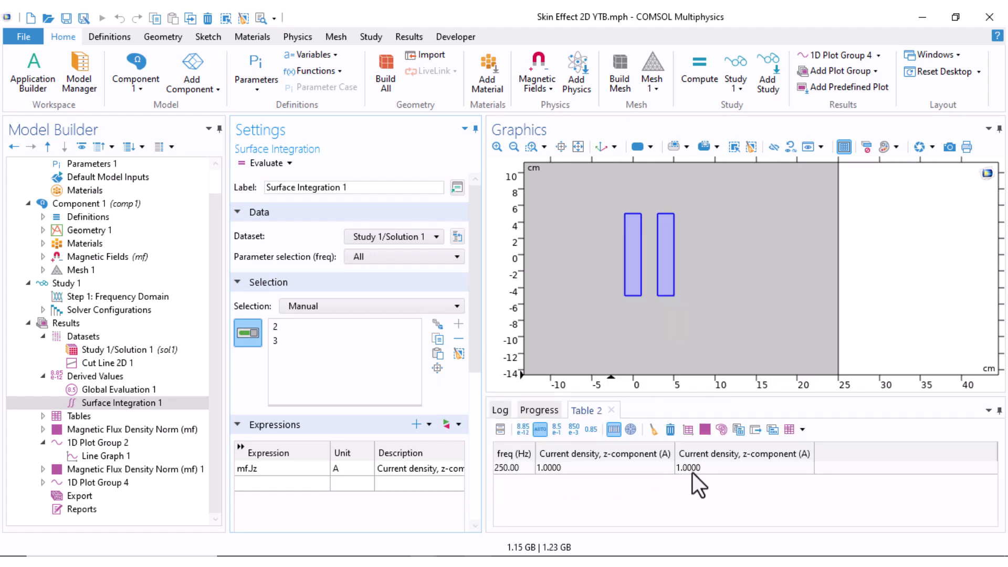
{"action": "left_click", "coordinate": [651, 430]}
{"action": "left_click", "coordinate": [260, 163]}
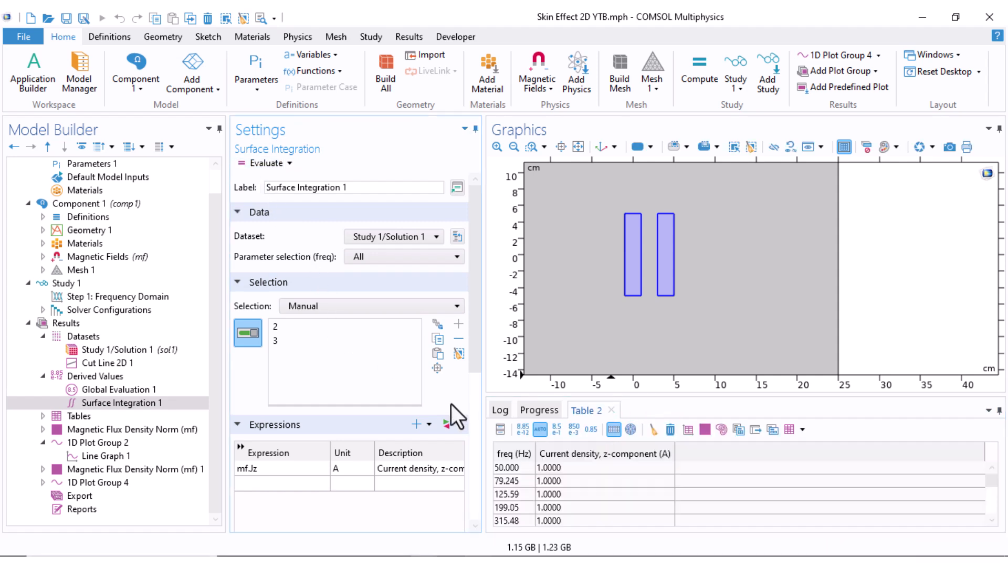
{"action": "left_click_drag", "start_coordinate": [635, 397], "coordinate": [635, 380]}
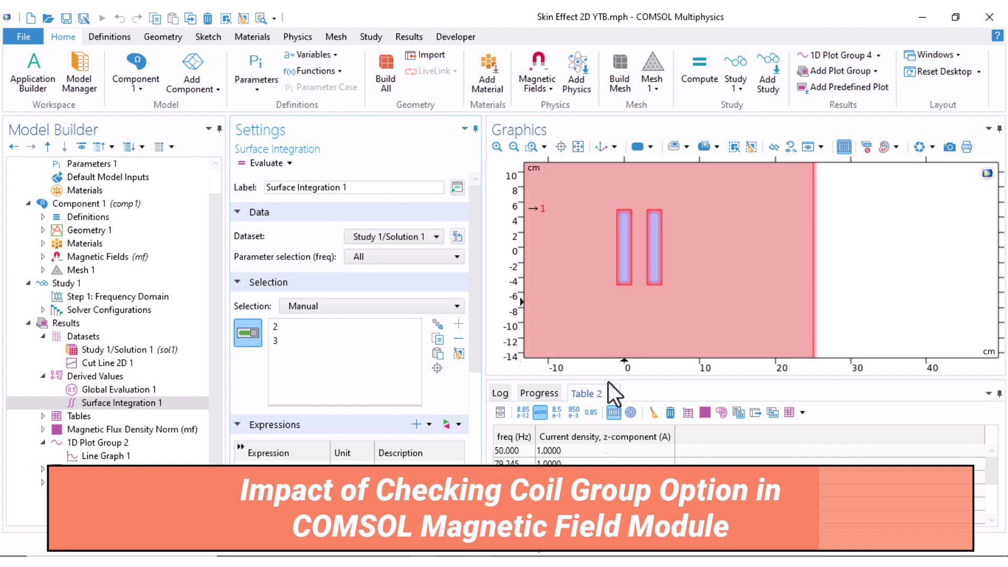
Enable the Coil group option for Coil 1 under Magnetic Fields
{"action": "left_click", "coordinate": [43, 257]}
{"action": "left_click", "coordinate": [88, 310]}
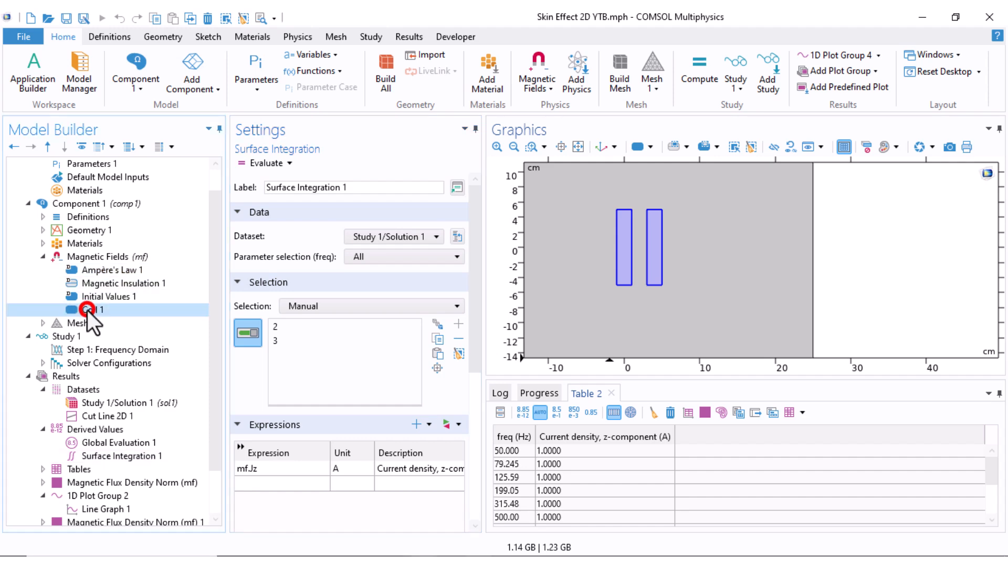
{"action": "scroll", "coordinate": [341, 402], "scroll_direction": "down", "scroll_amount": 1}
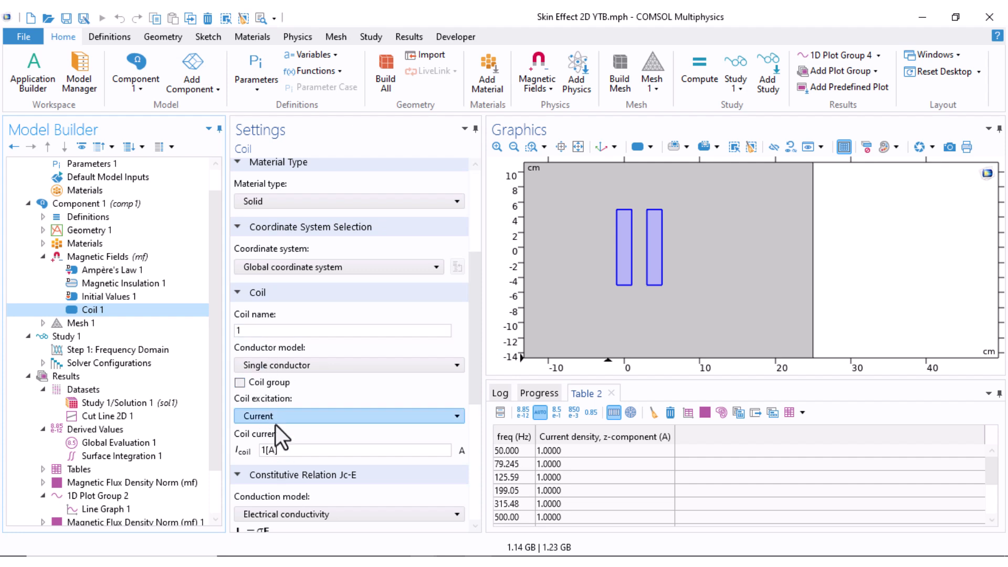
{"action": "left_click", "coordinate": [240, 382]}
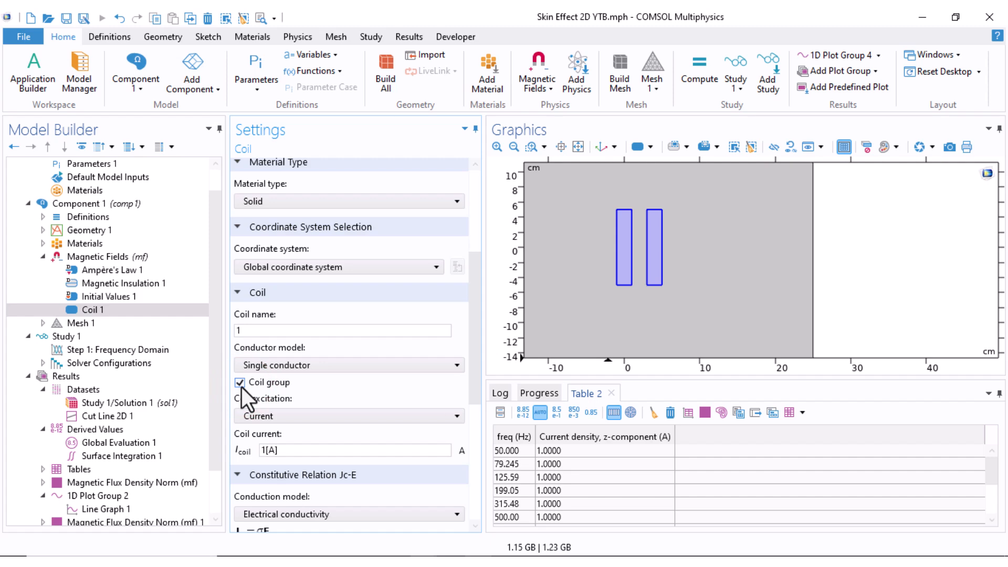
Recompute Study 1 and evaluate Surface Integration 1 again for the grouped coil
{"action": "left_click", "coordinate": [184, 336]}
{"action": "left_click", "coordinate": [268, 166]}
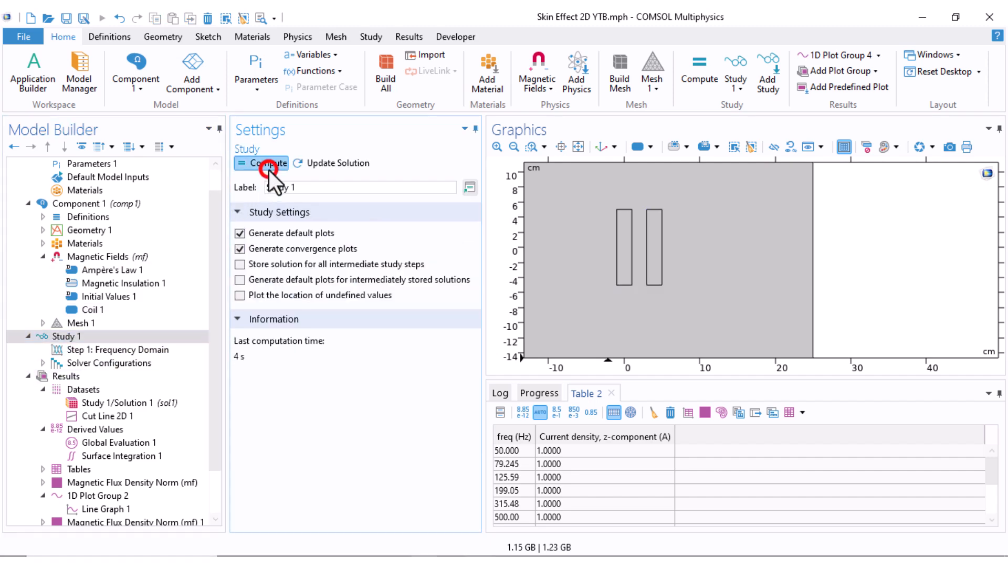
{"action": "left_click", "coordinate": [98, 456]}
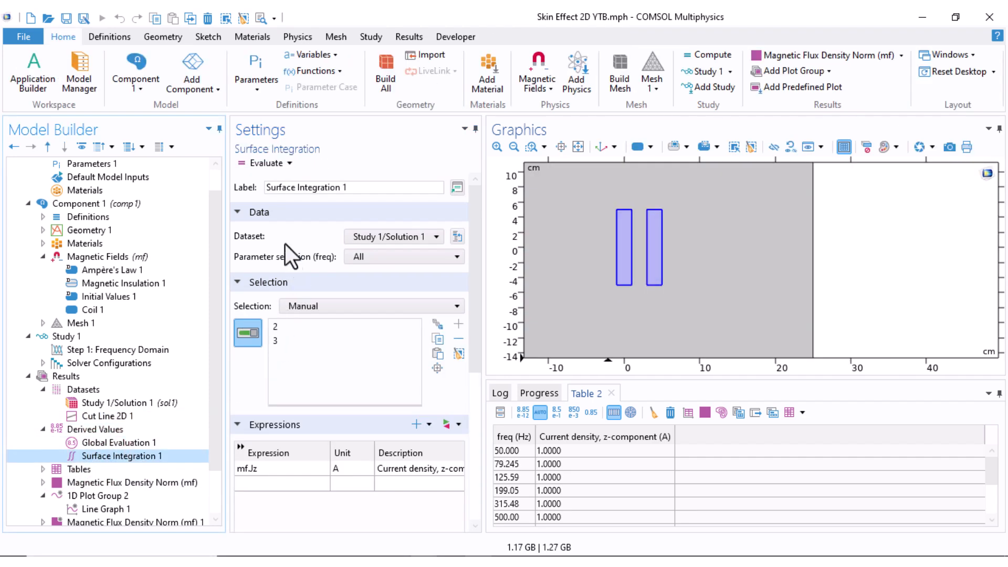
{"action": "left_click", "coordinate": [260, 165]}
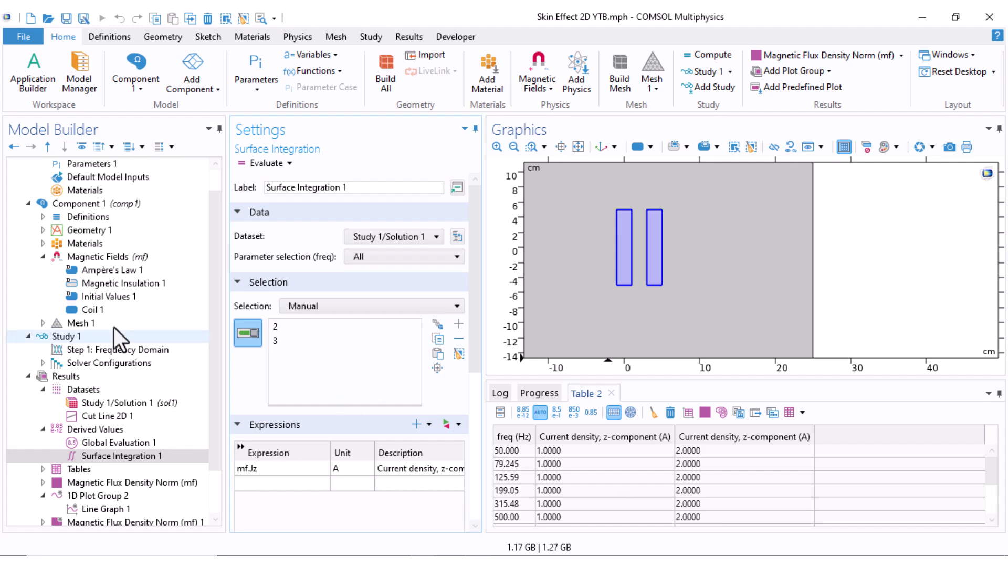
Open the coil current of Coil 1 for editing
{"action": "left_click", "coordinate": [73, 309]}
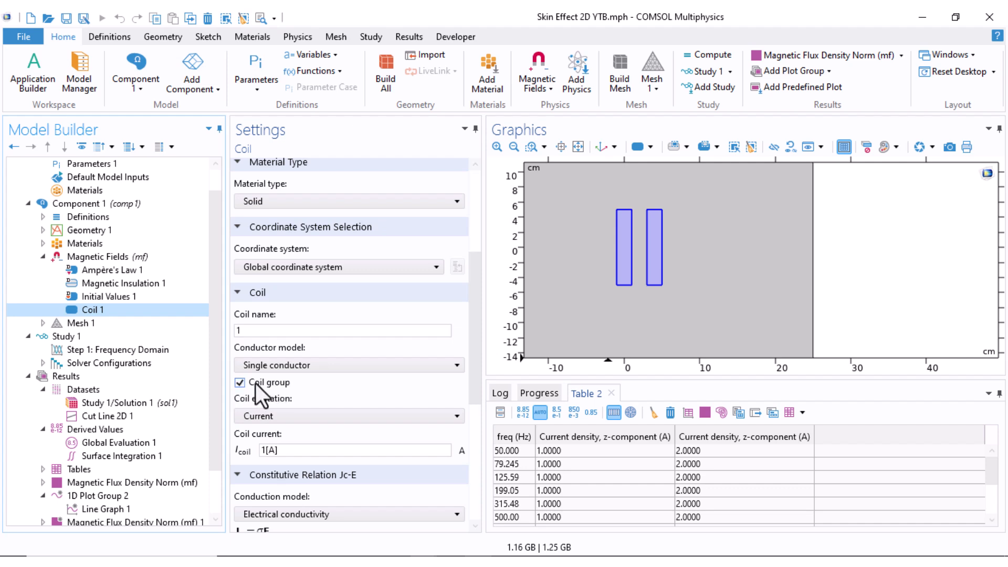
{"action": "left_click", "coordinate": [263, 450]}
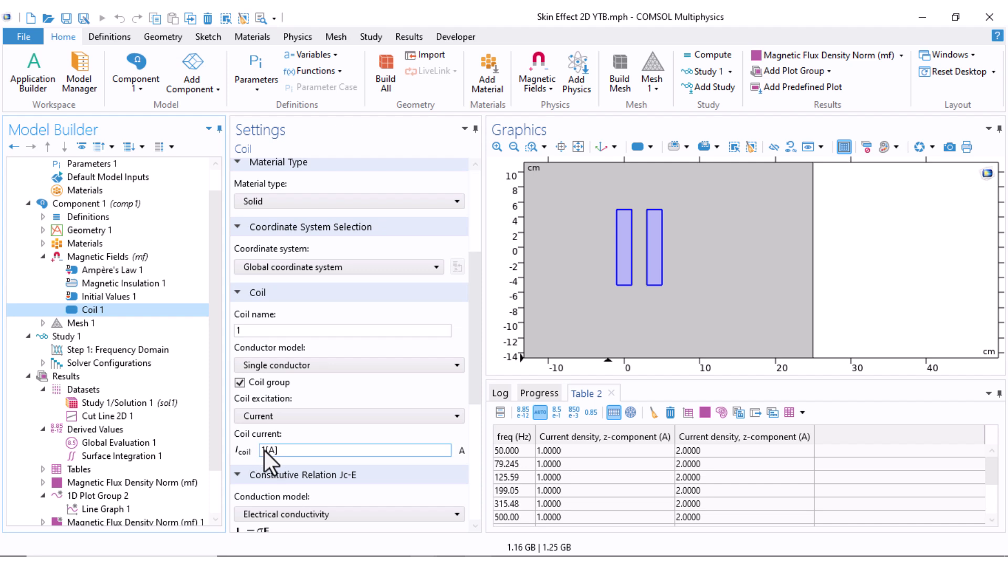